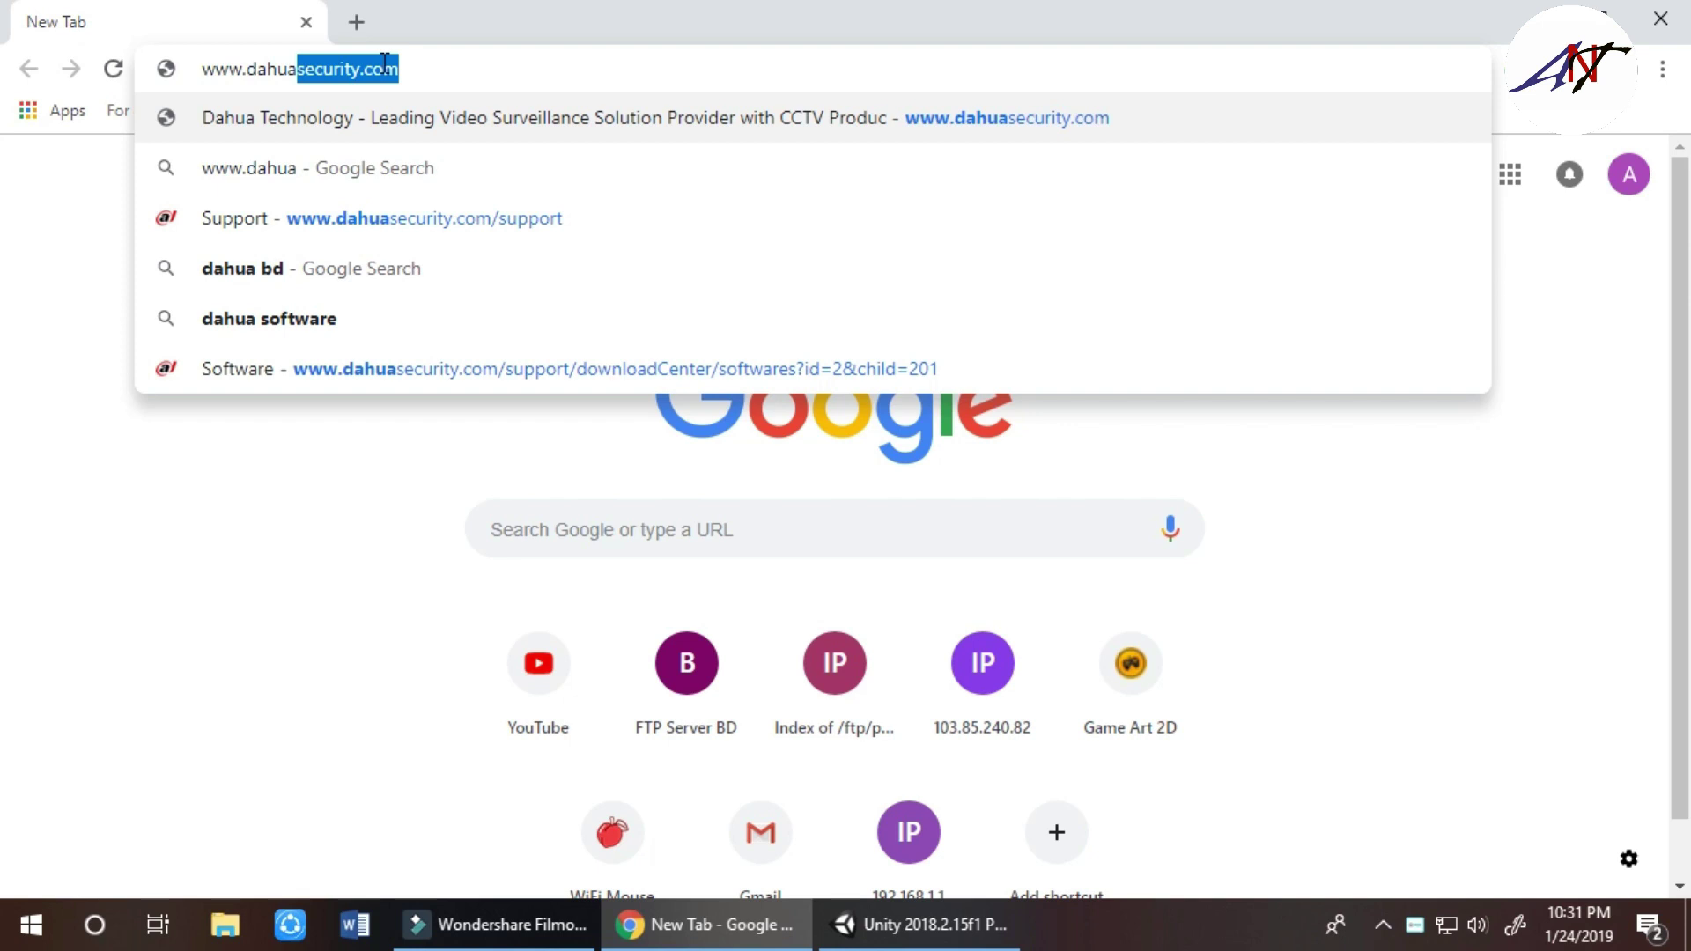
{"action": "type", "text": "s"}
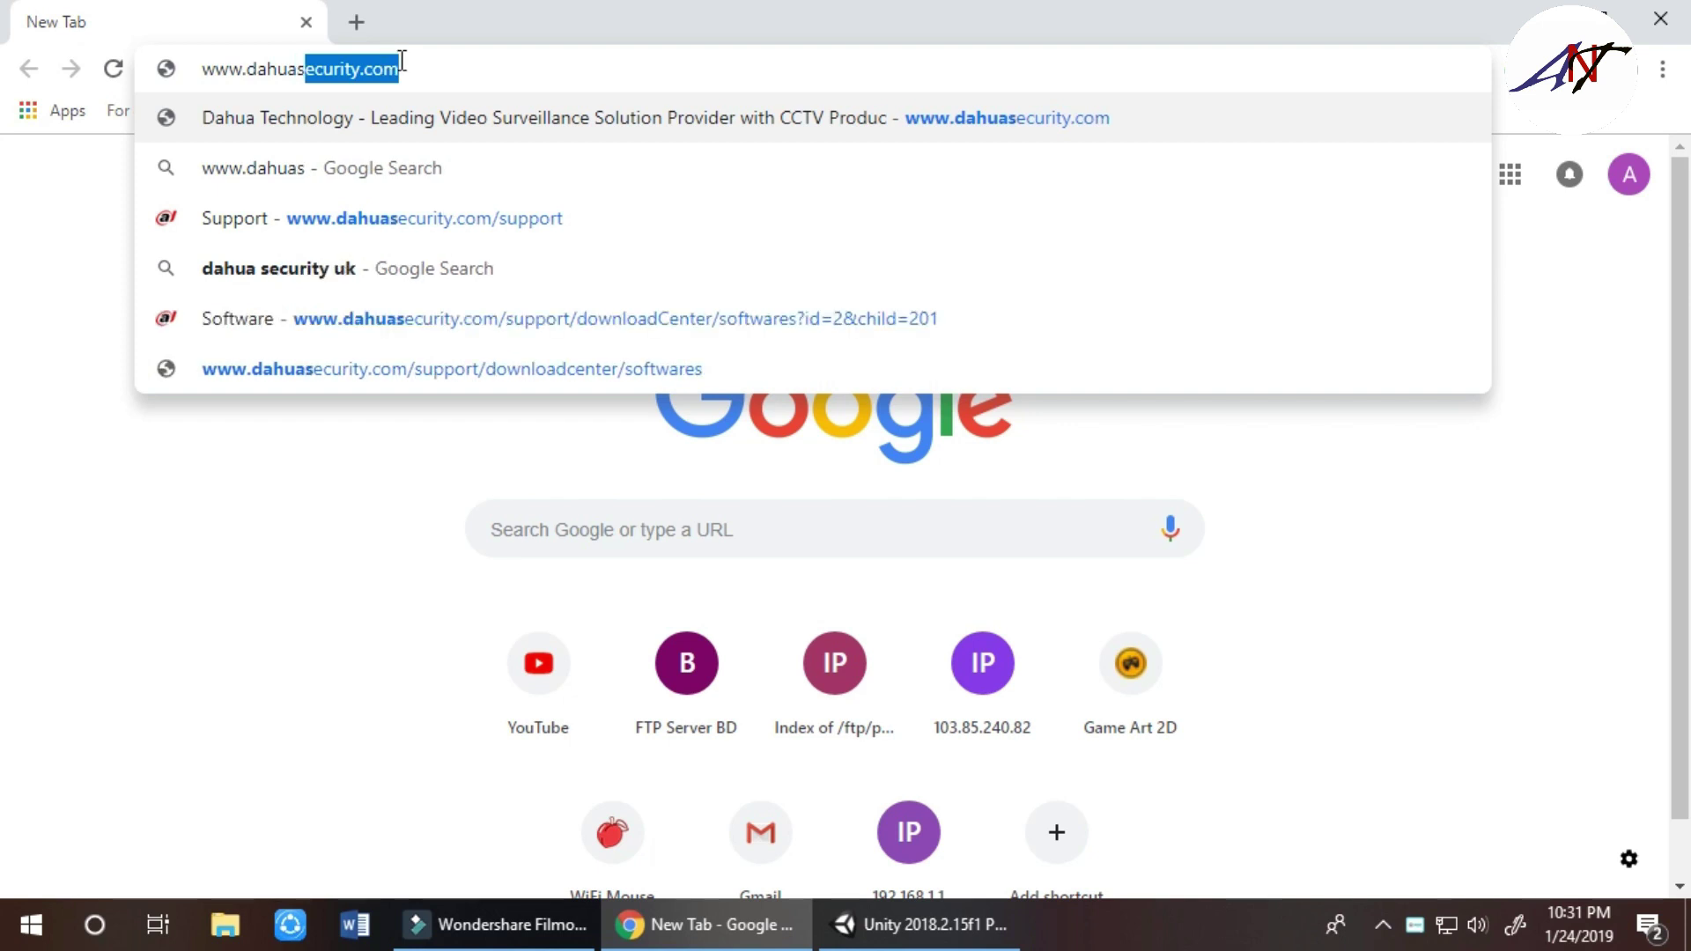
{"action": "key", "text": "End"}
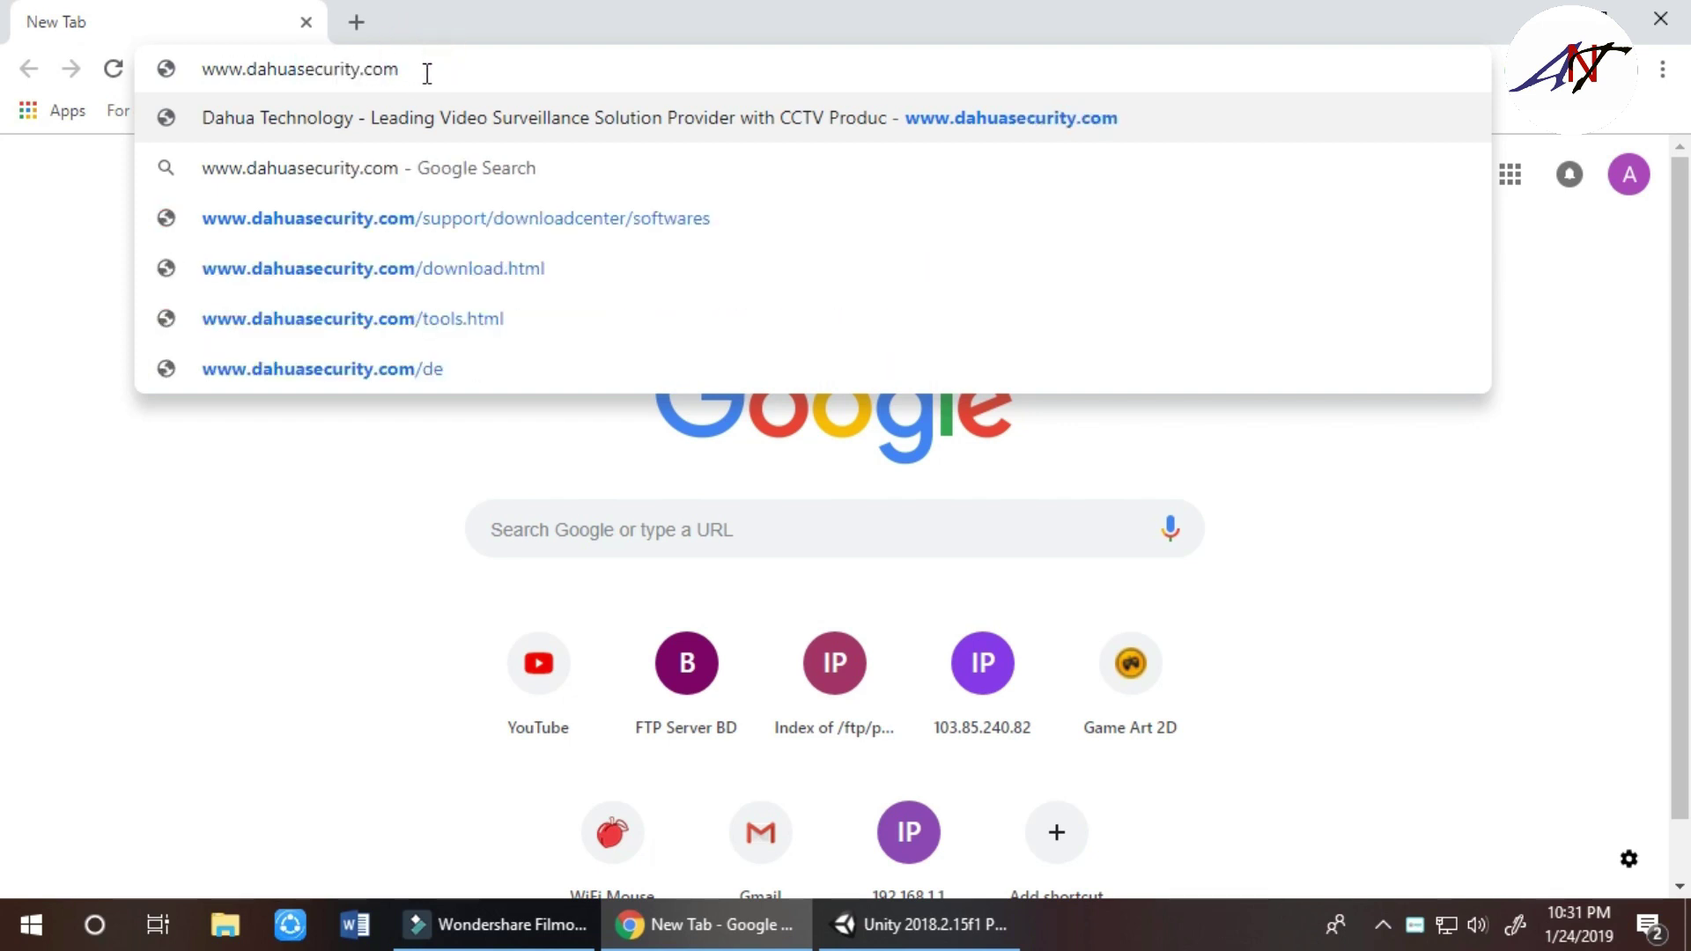
{"action": "key", "text": "Return"}
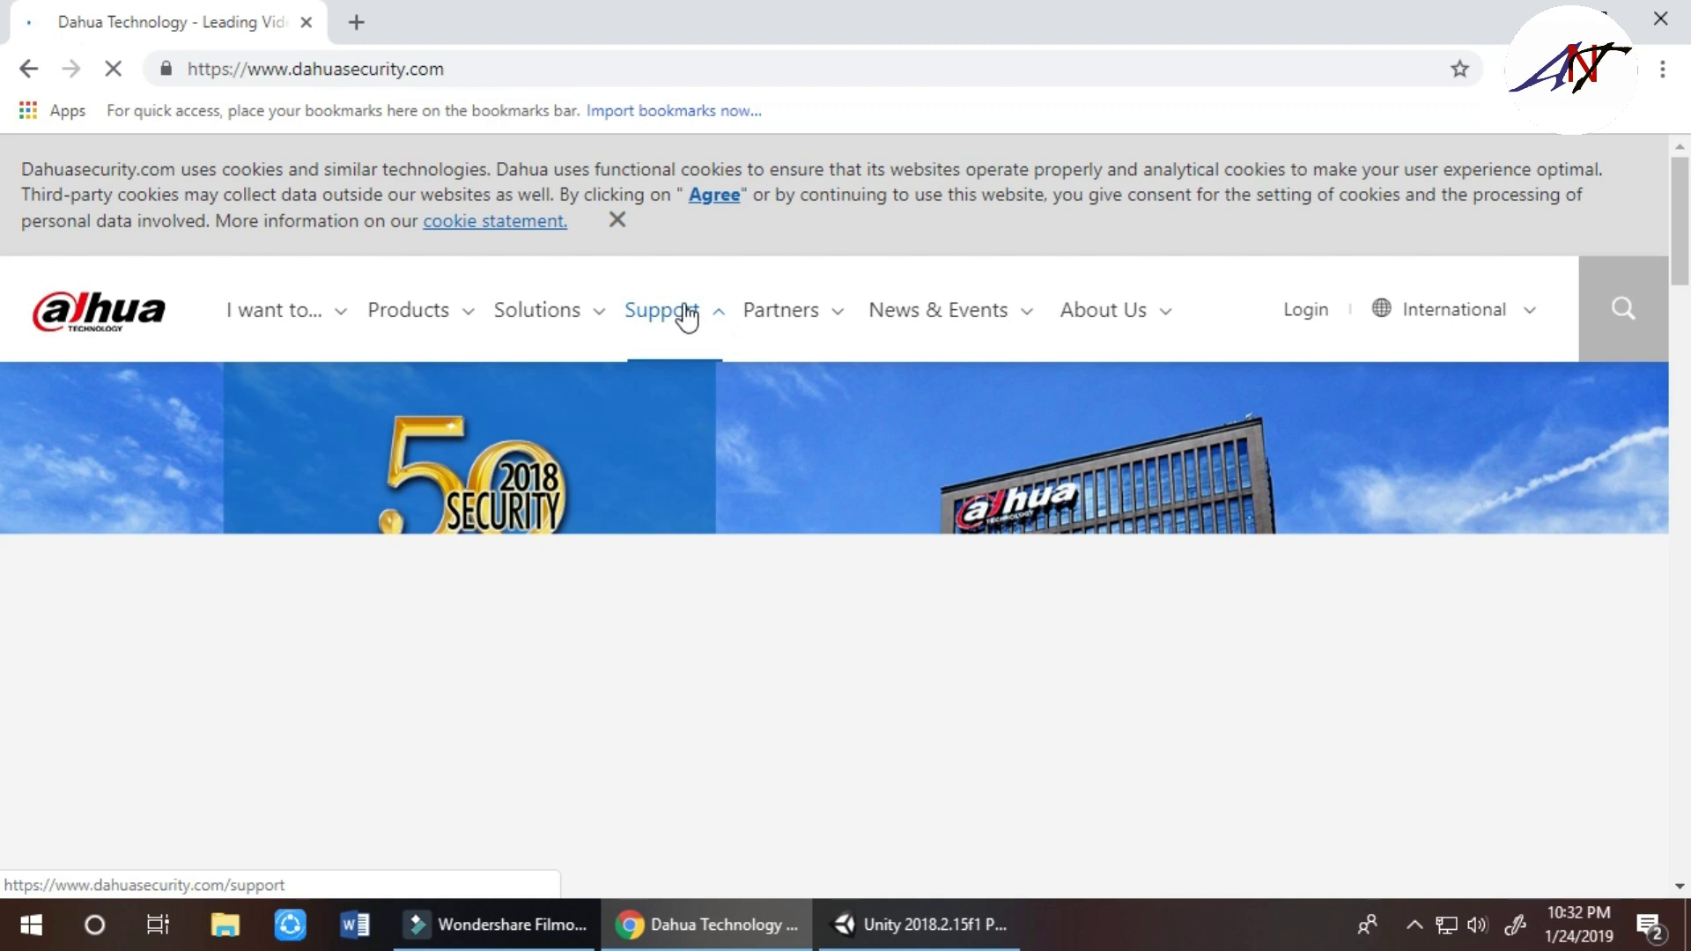
Go to the Dahua website's Download Center from the Support menu
{"action": "left_click", "coordinate": [687, 315]}
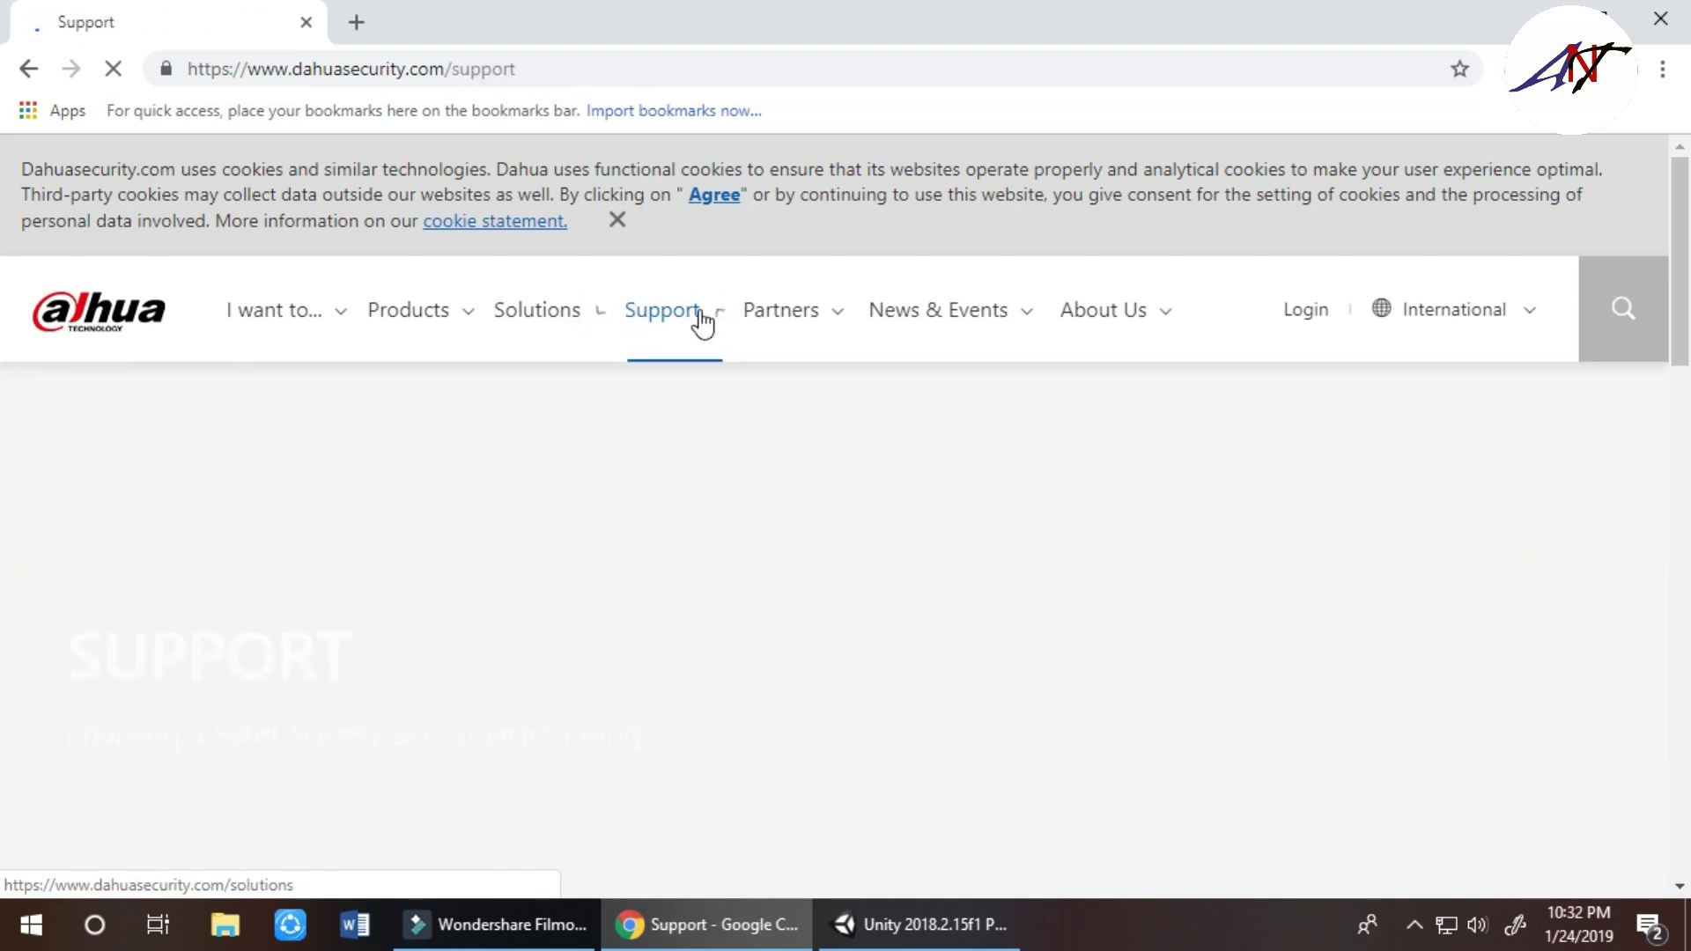
{"action": "mouse_move", "coordinate": [707, 331]}
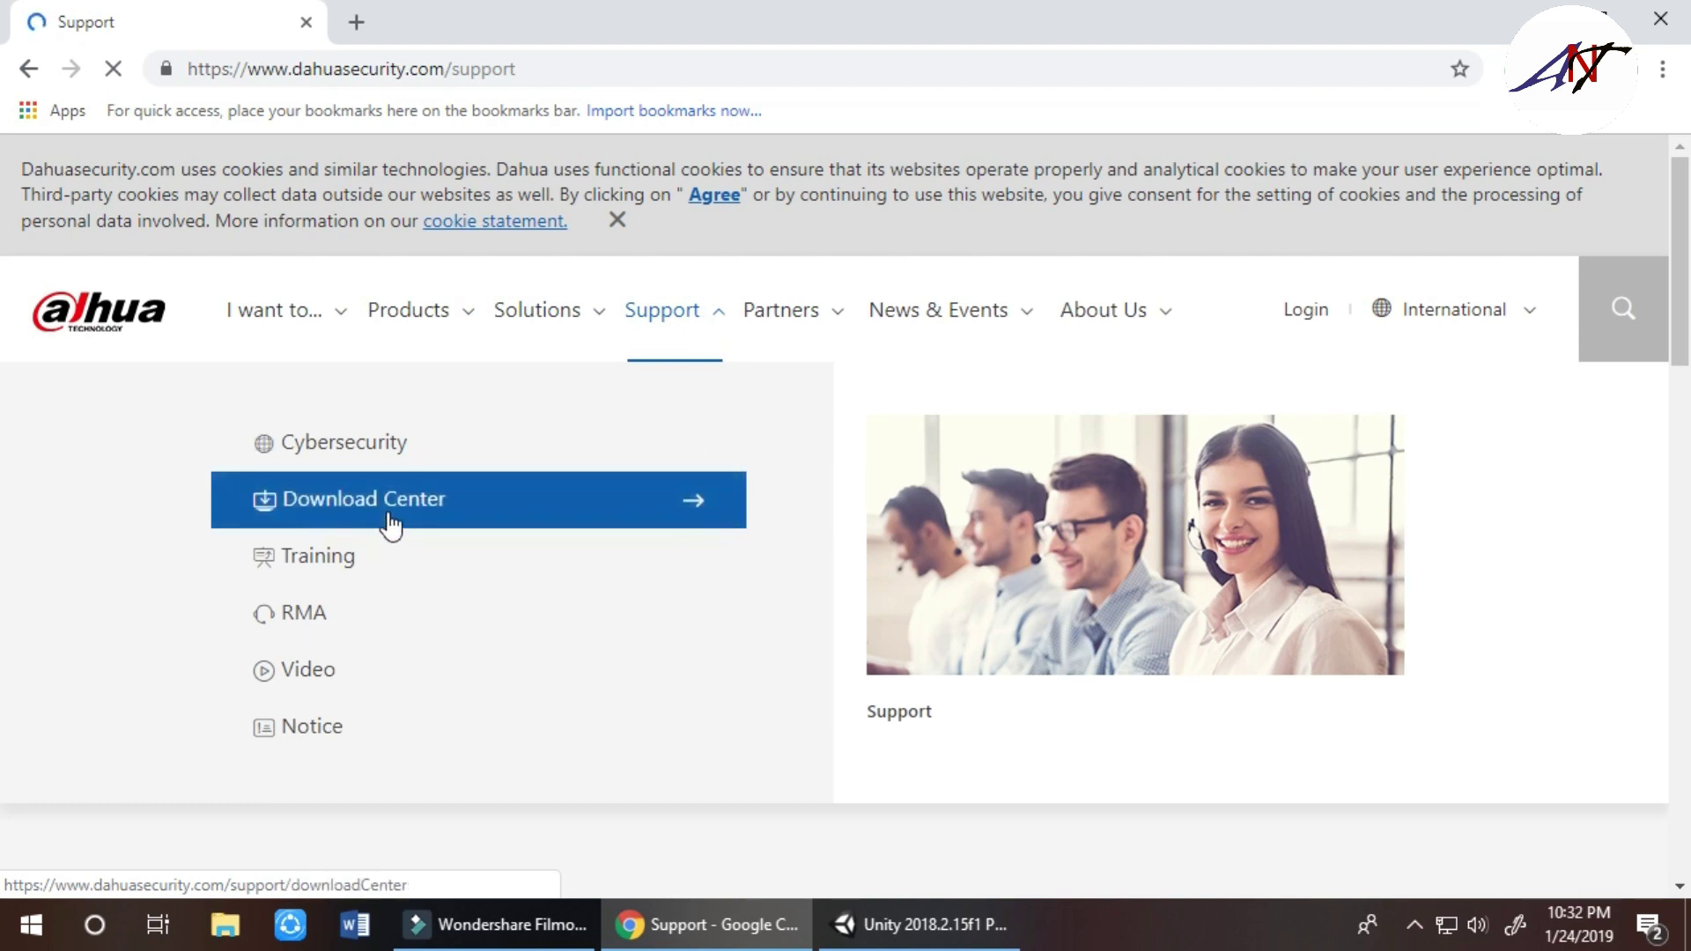
{"action": "left_click", "coordinate": [416, 505]}
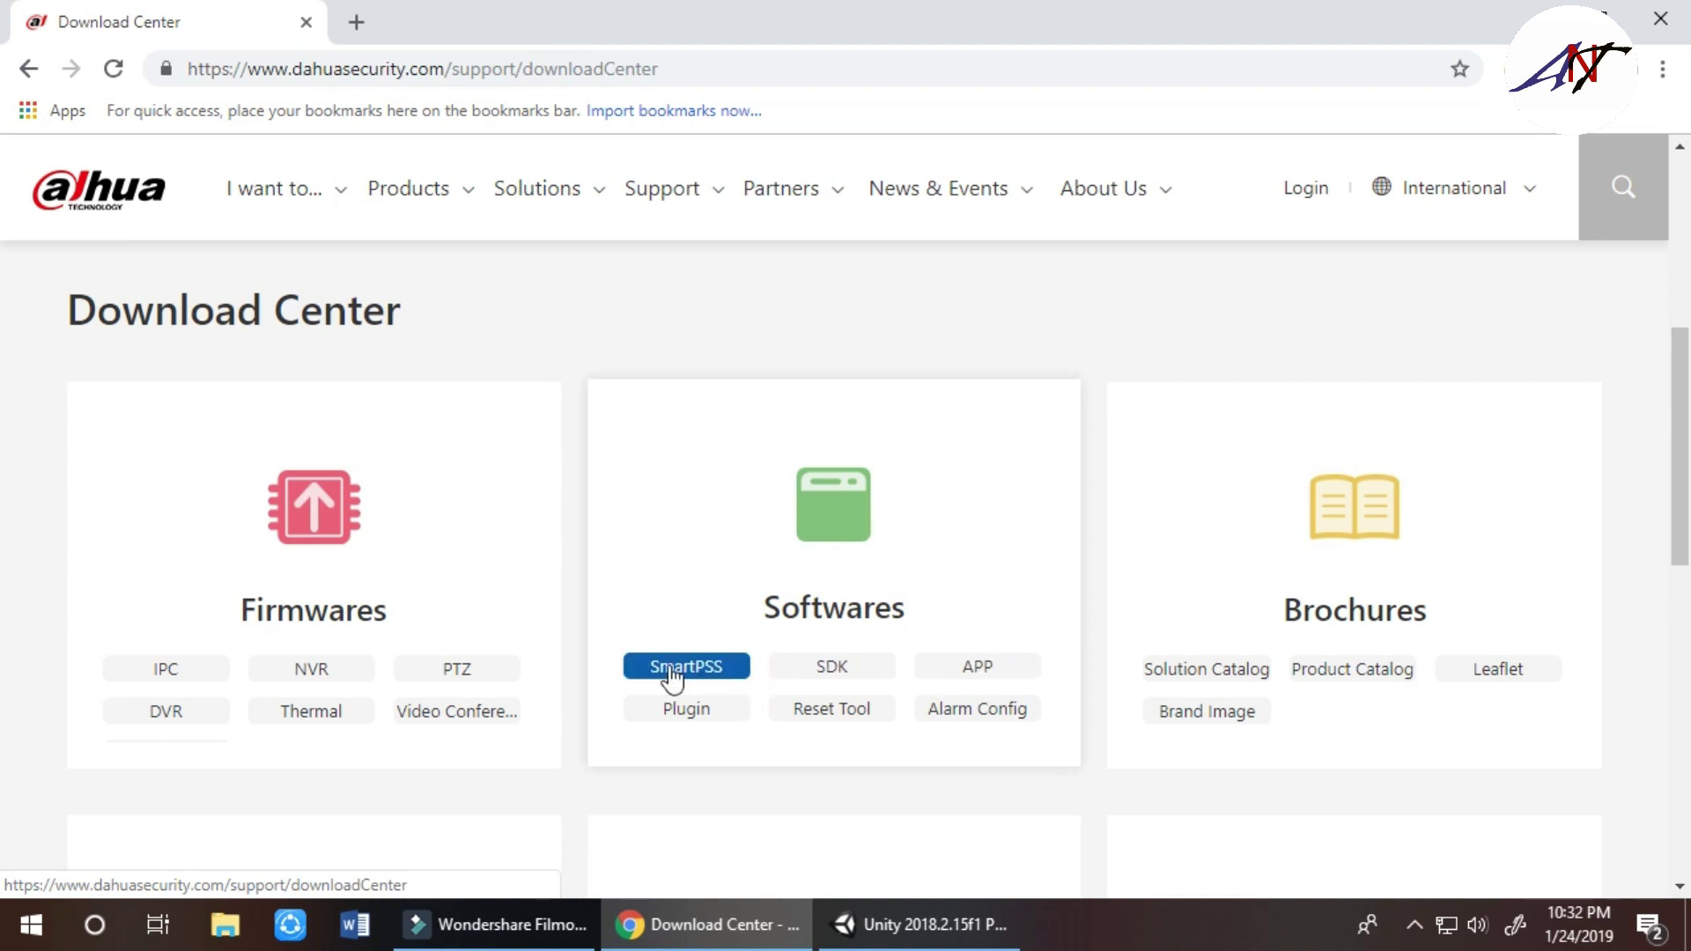
Show the SmartPSS software list and expand the Windows V2.02.1 entry down to its Download button
{"action": "left_click", "coordinate": [717, 671]}
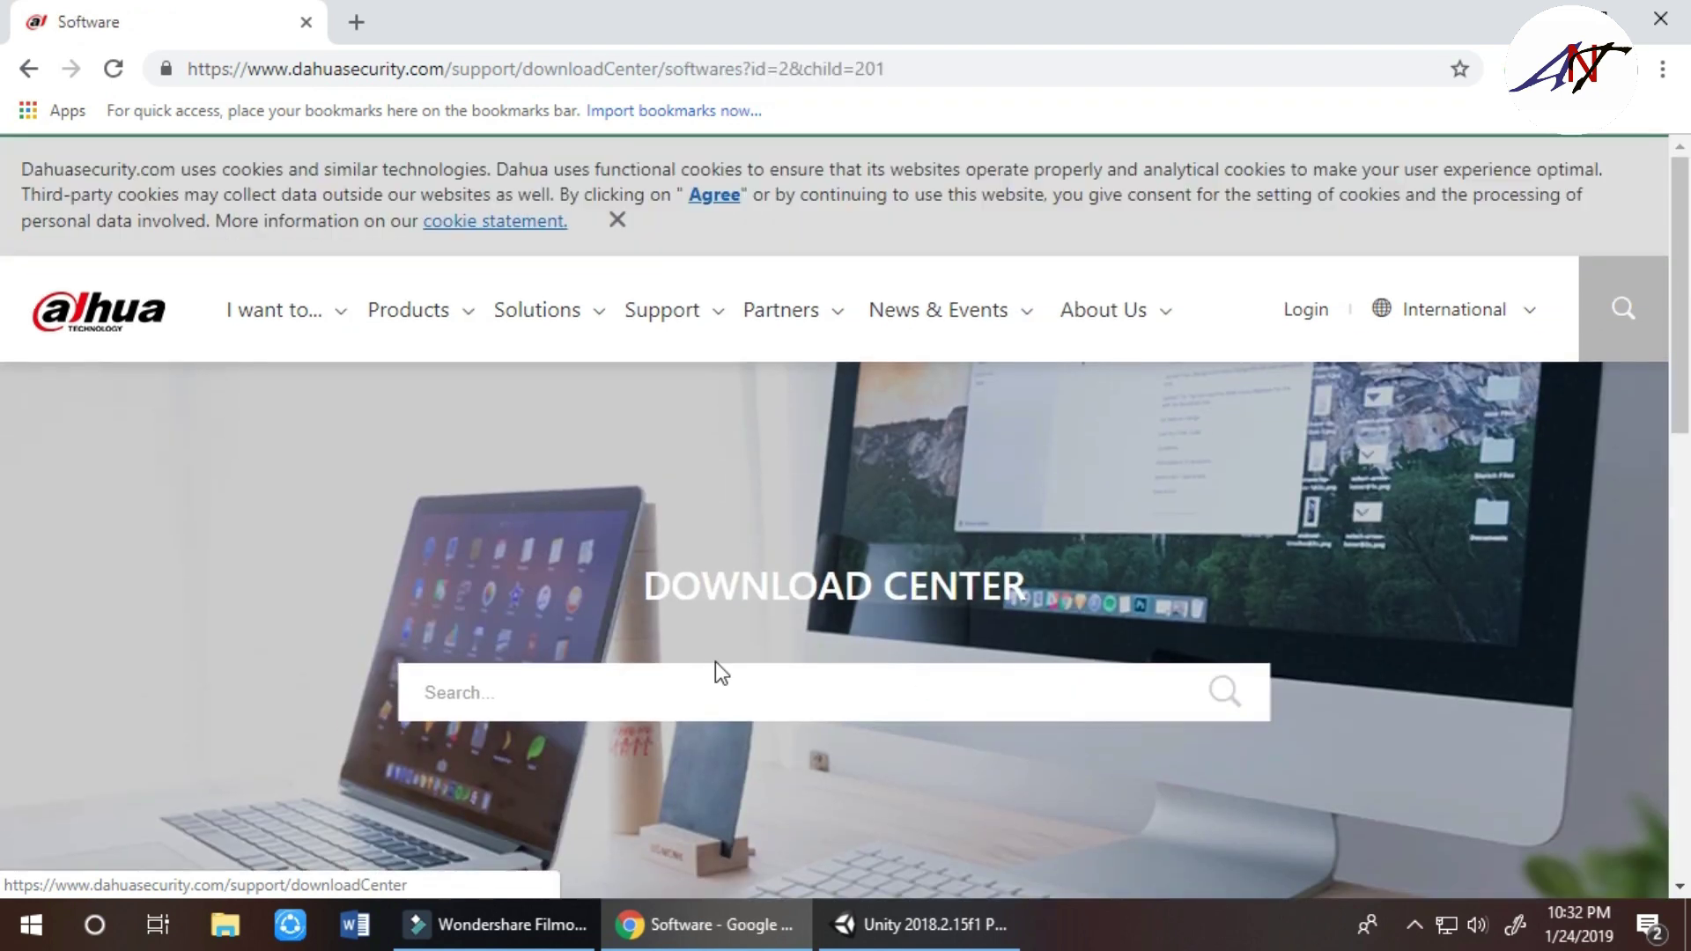
{"action": "scroll", "coordinate": [618, 524], "scroll_direction": "down", "scroll_amount": 5}
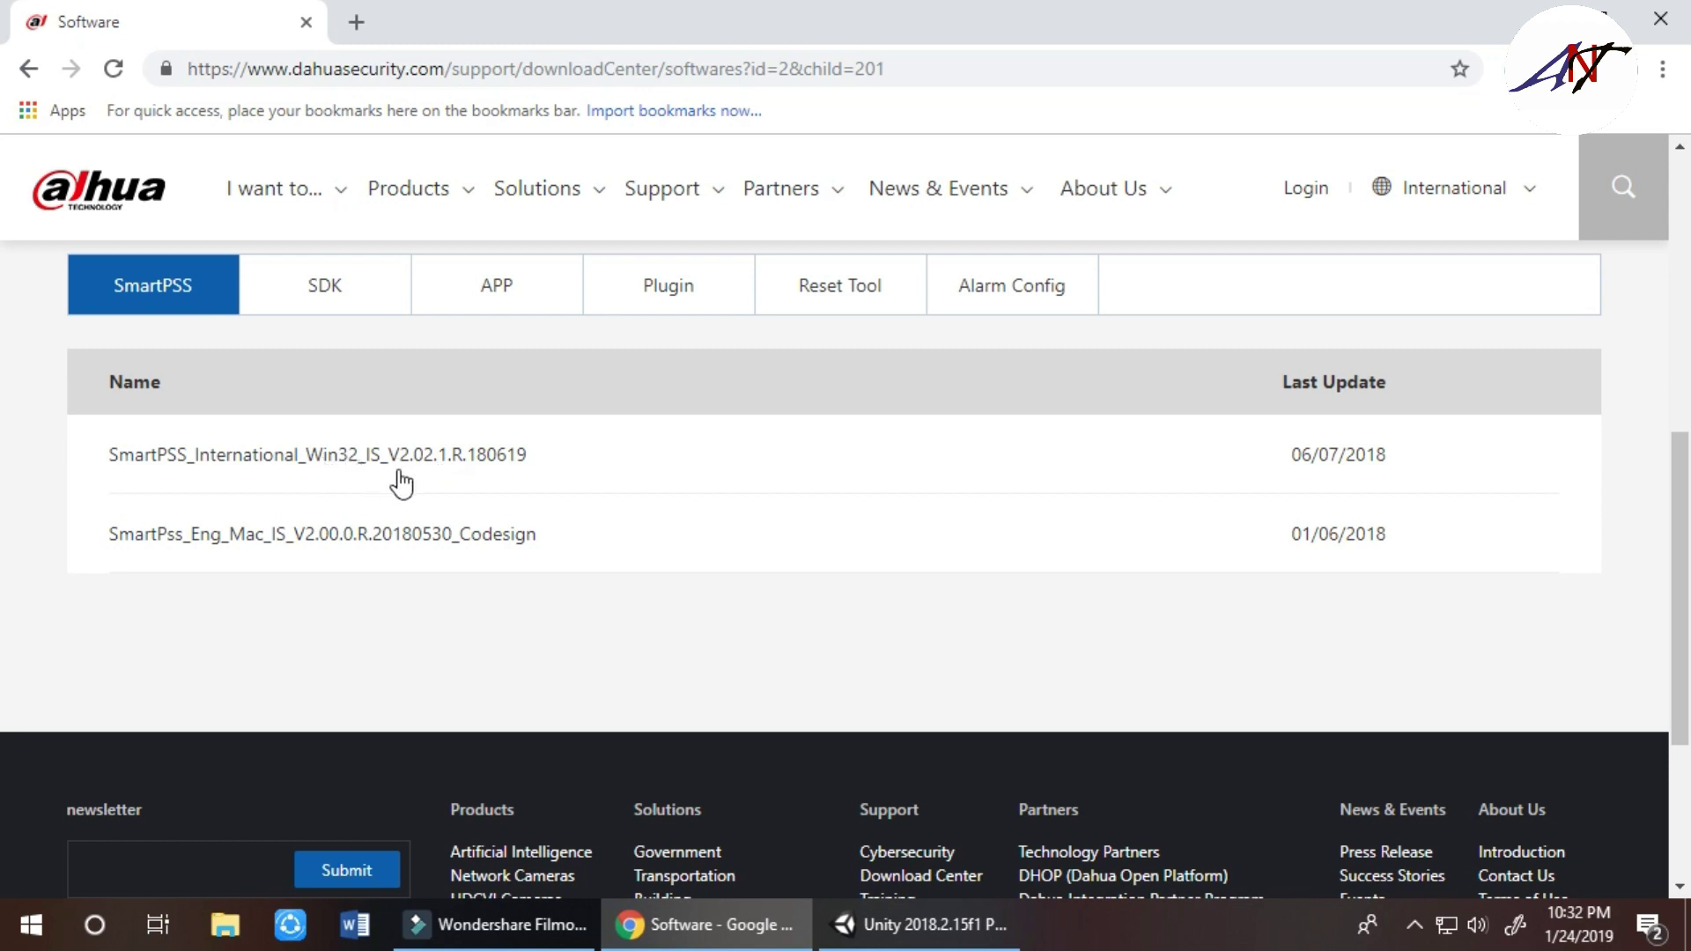
{"action": "left_click", "coordinate": [349, 458]}
{"action": "scroll", "coordinate": [352, 471], "scroll_direction": "down", "scroll_amount": 3}
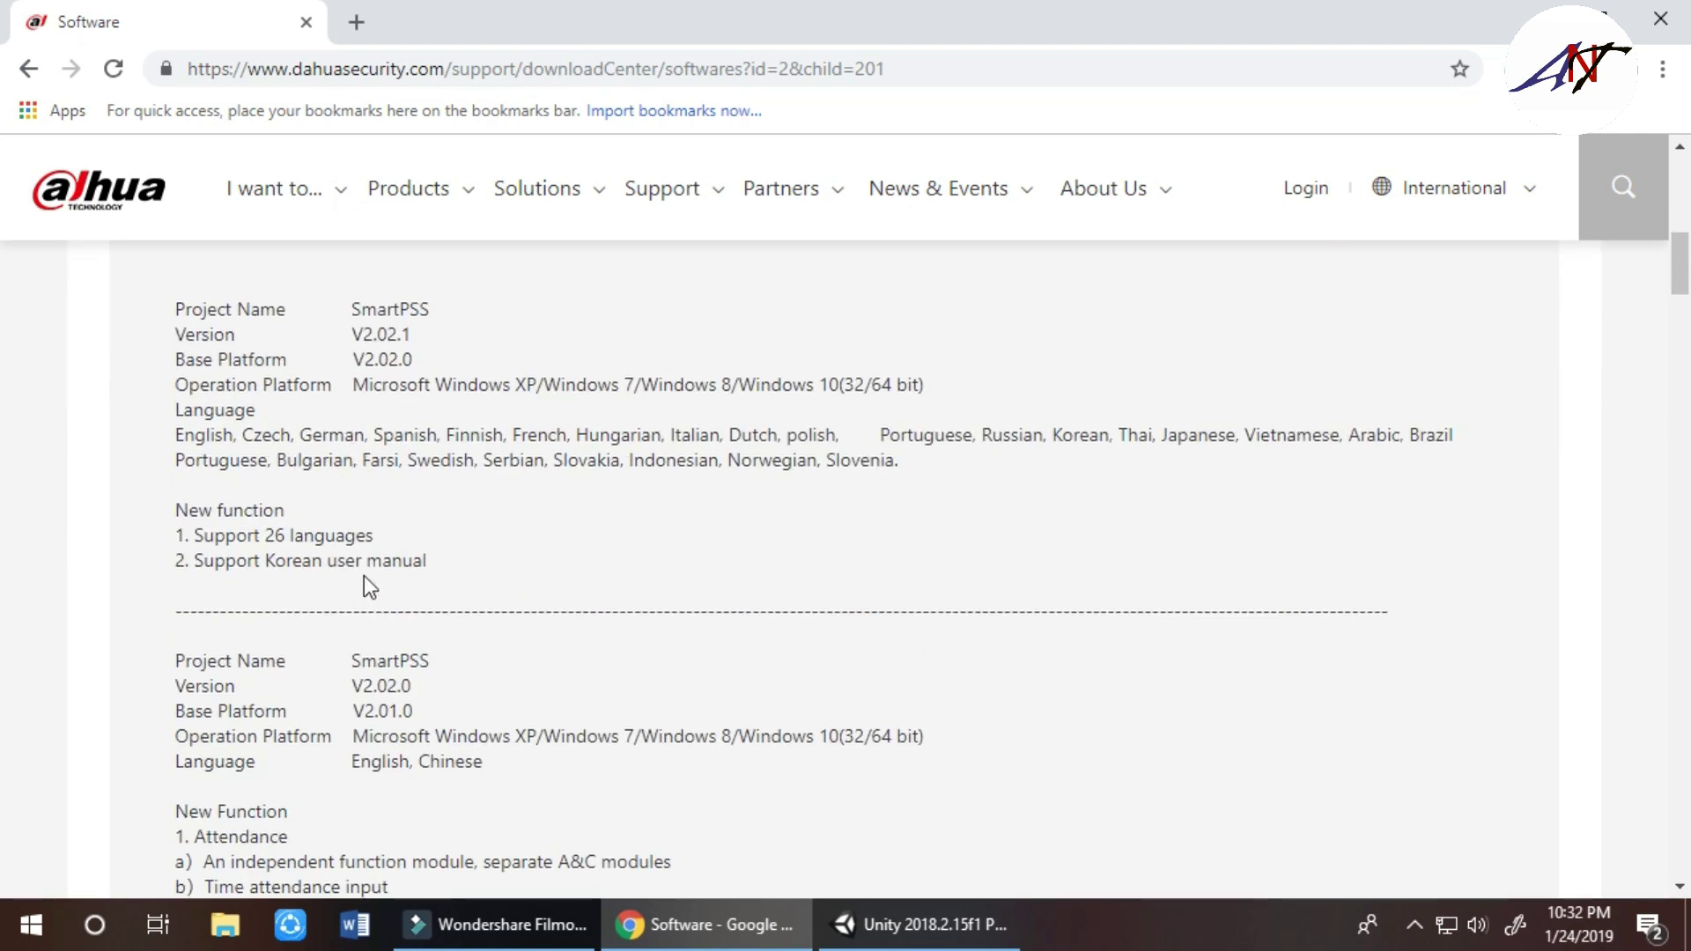
{"action": "scroll", "coordinate": [366, 585], "scroll_direction": "down", "scroll_amount": 10}
{"action": "scroll", "coordinate": [386, 556], "scroll_direction": "down", "scroll_amount": 20}
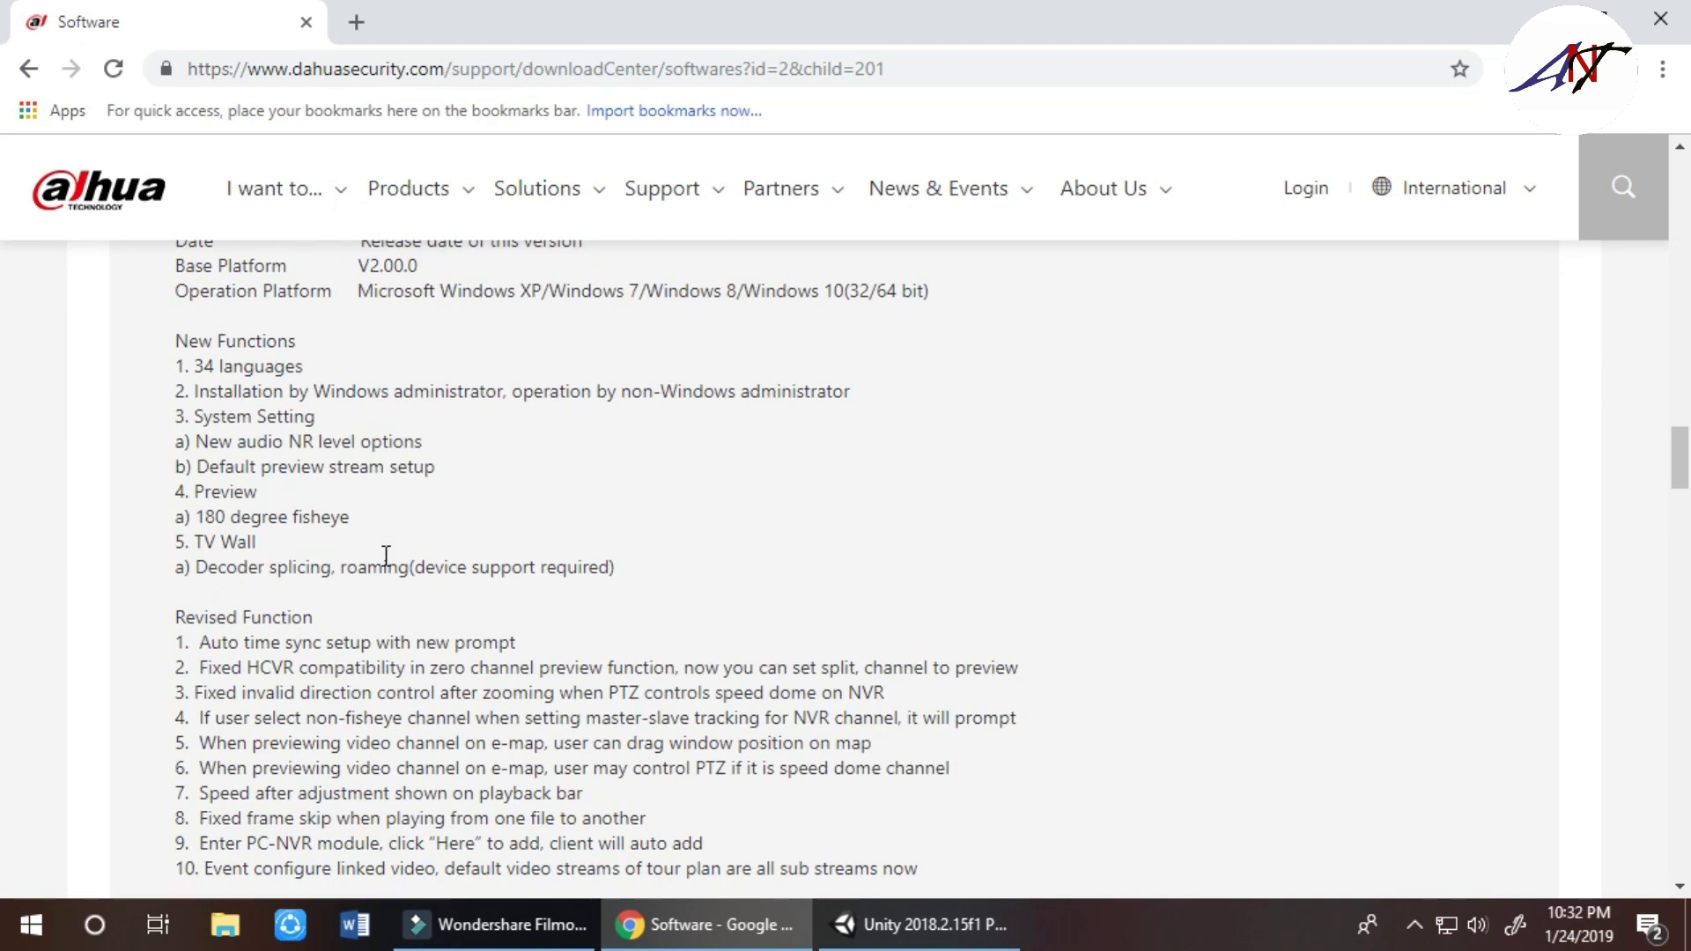
{"action": "scroll", "coordinate": [385, 556], "scroll_direction": "down", "scroll_amount": 20}
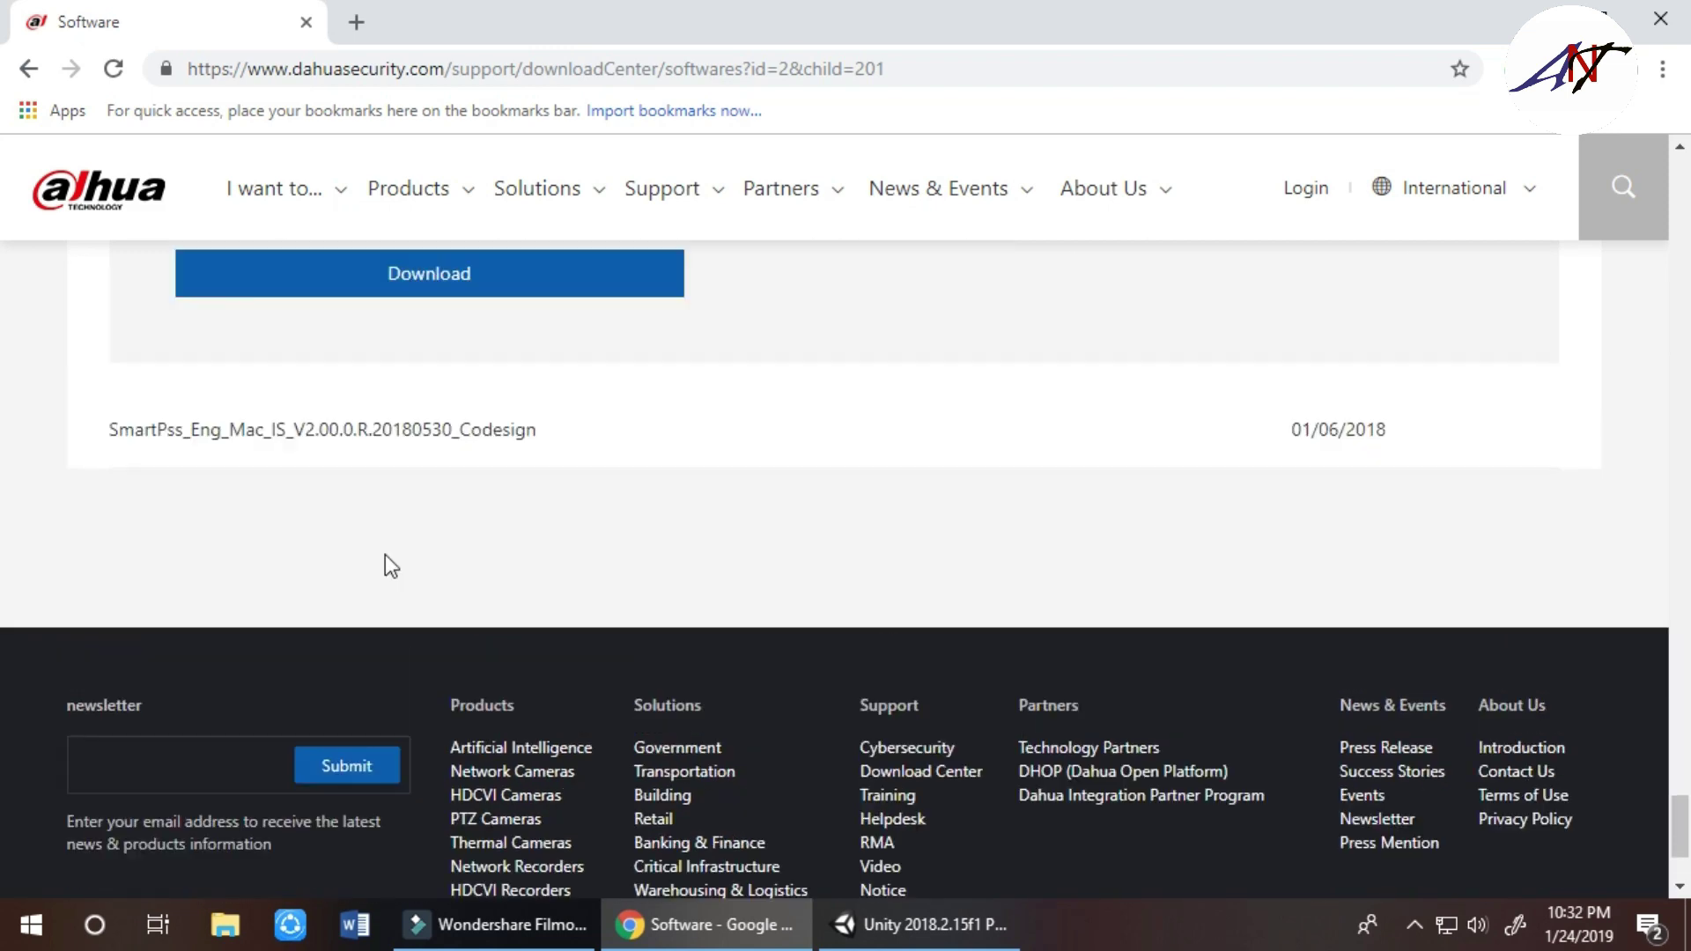
{"action": "scroll", "coordinate": [391, 566], "scroll_direction": "up", "scroll_amount": 5}
Start the SmartPSS Win32 V2.02.1 download and agree to the Software License Agreement
{"action": "left_click", "coordinate": [415, 711]}
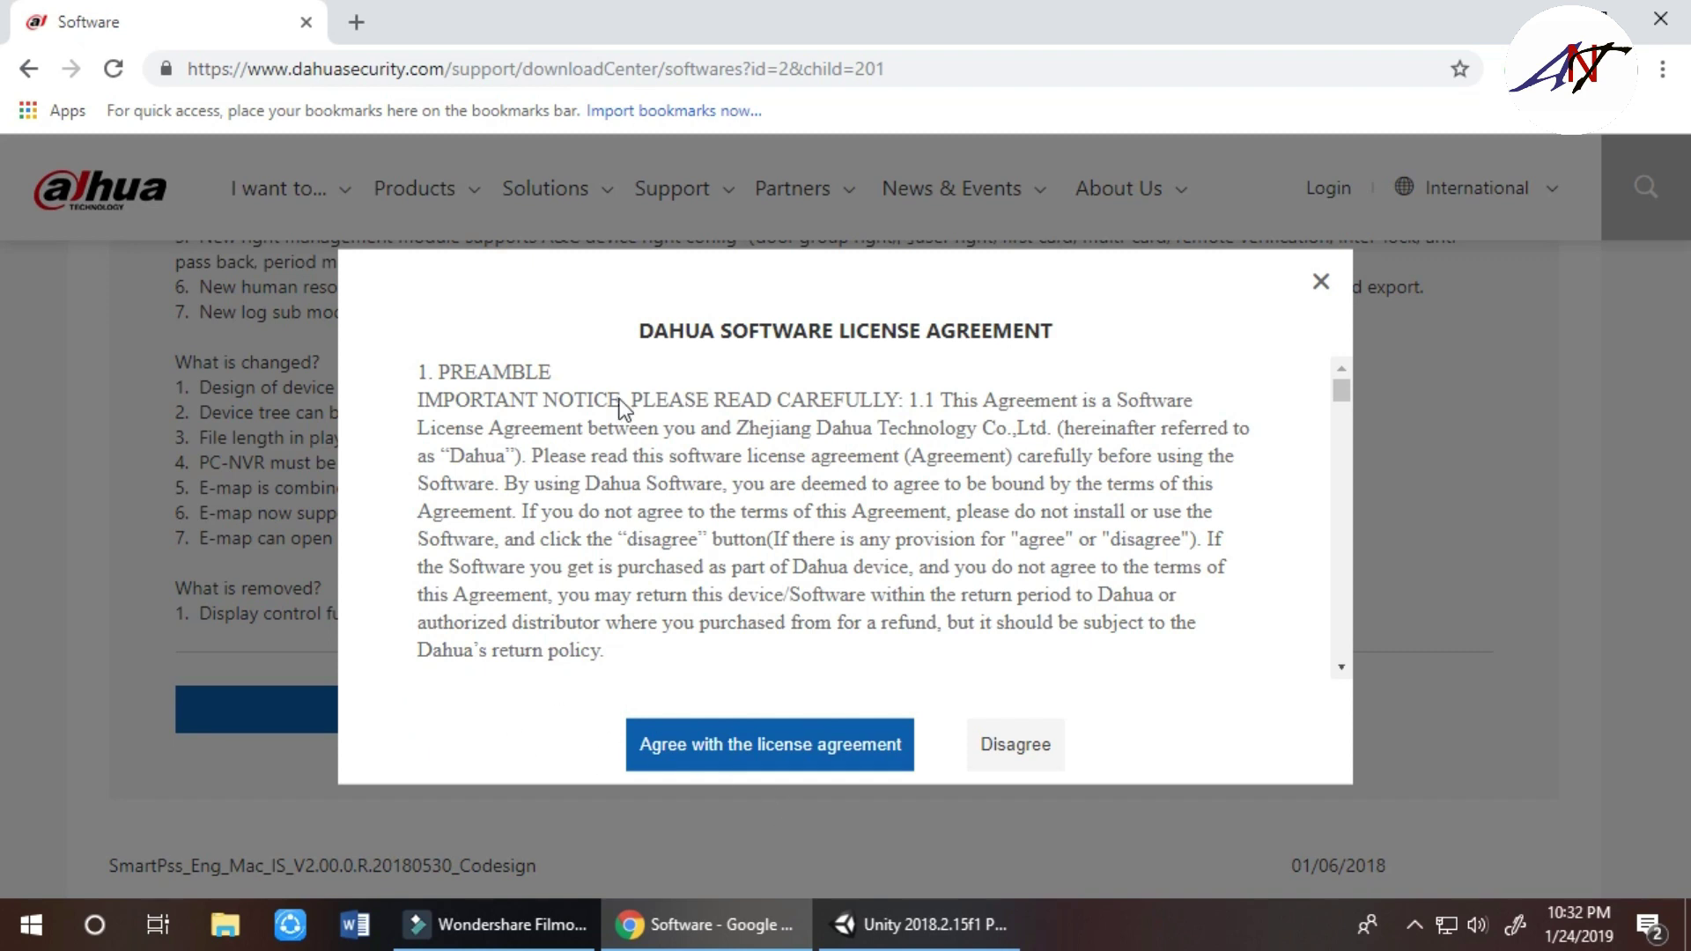
{"action": "scroll", "coordinate": [832, 423], "scroll_direction": "down", "scroll_amount": 10}
{"action": "scroll", "coordinate": [831, 422], "scroll_direction": "down", "scroll_amount": 5}
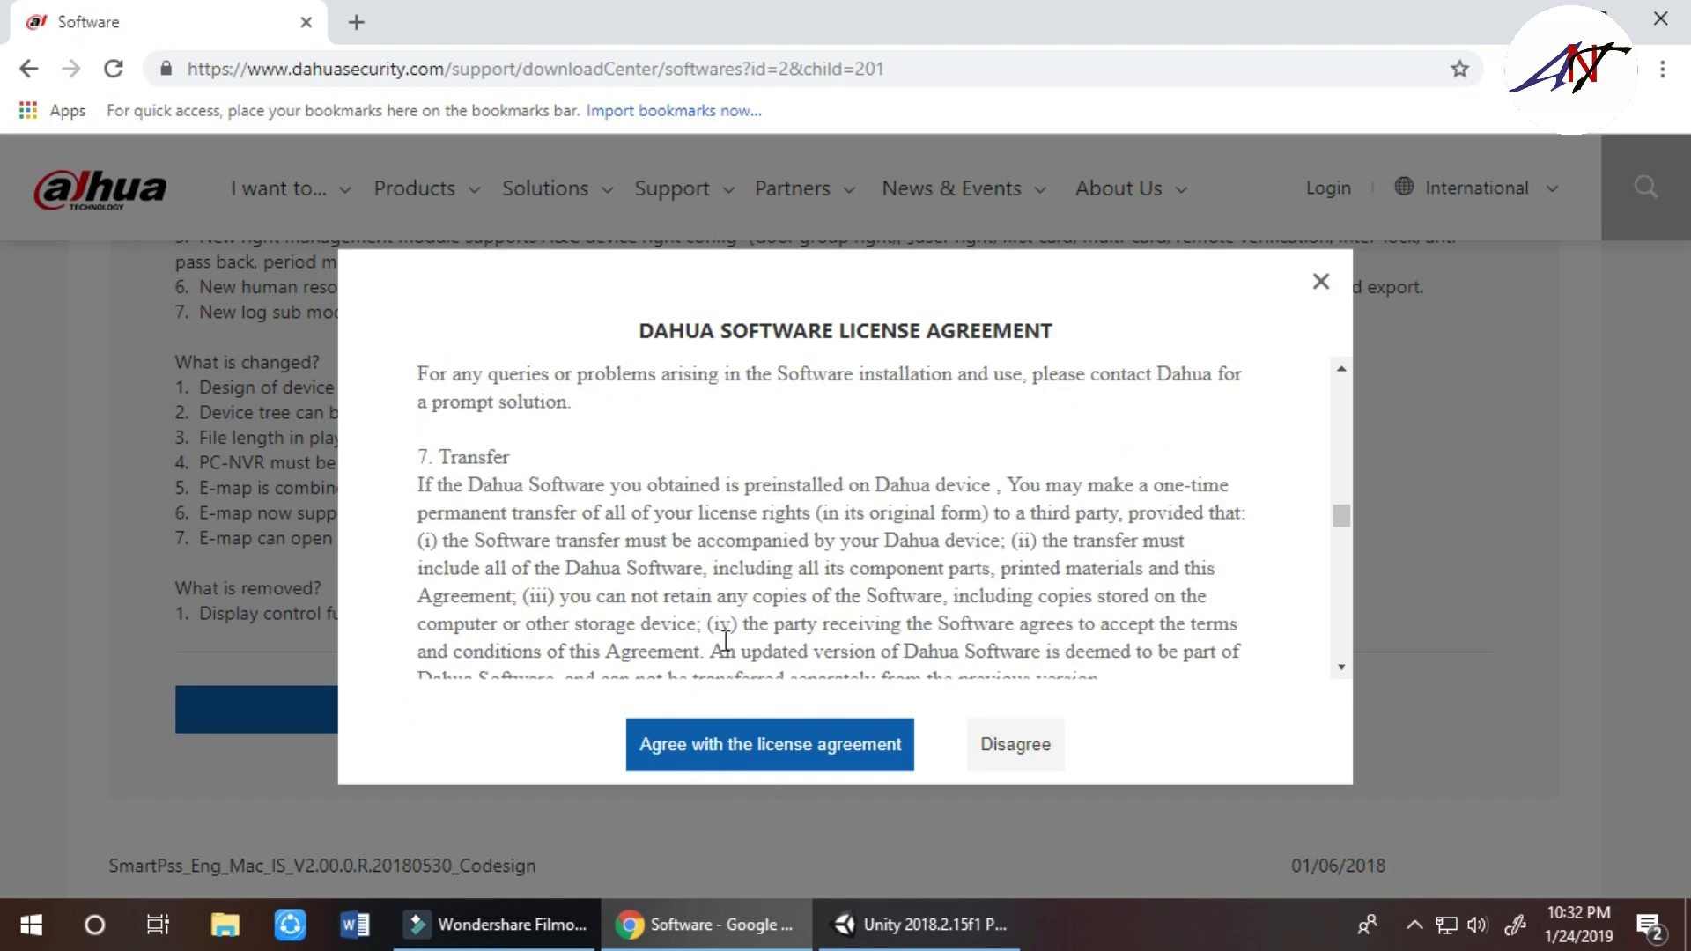
{"action": "scroll", "coordinate": [775, 548], "scroll_direction": "down", "scroll_amount": 5}
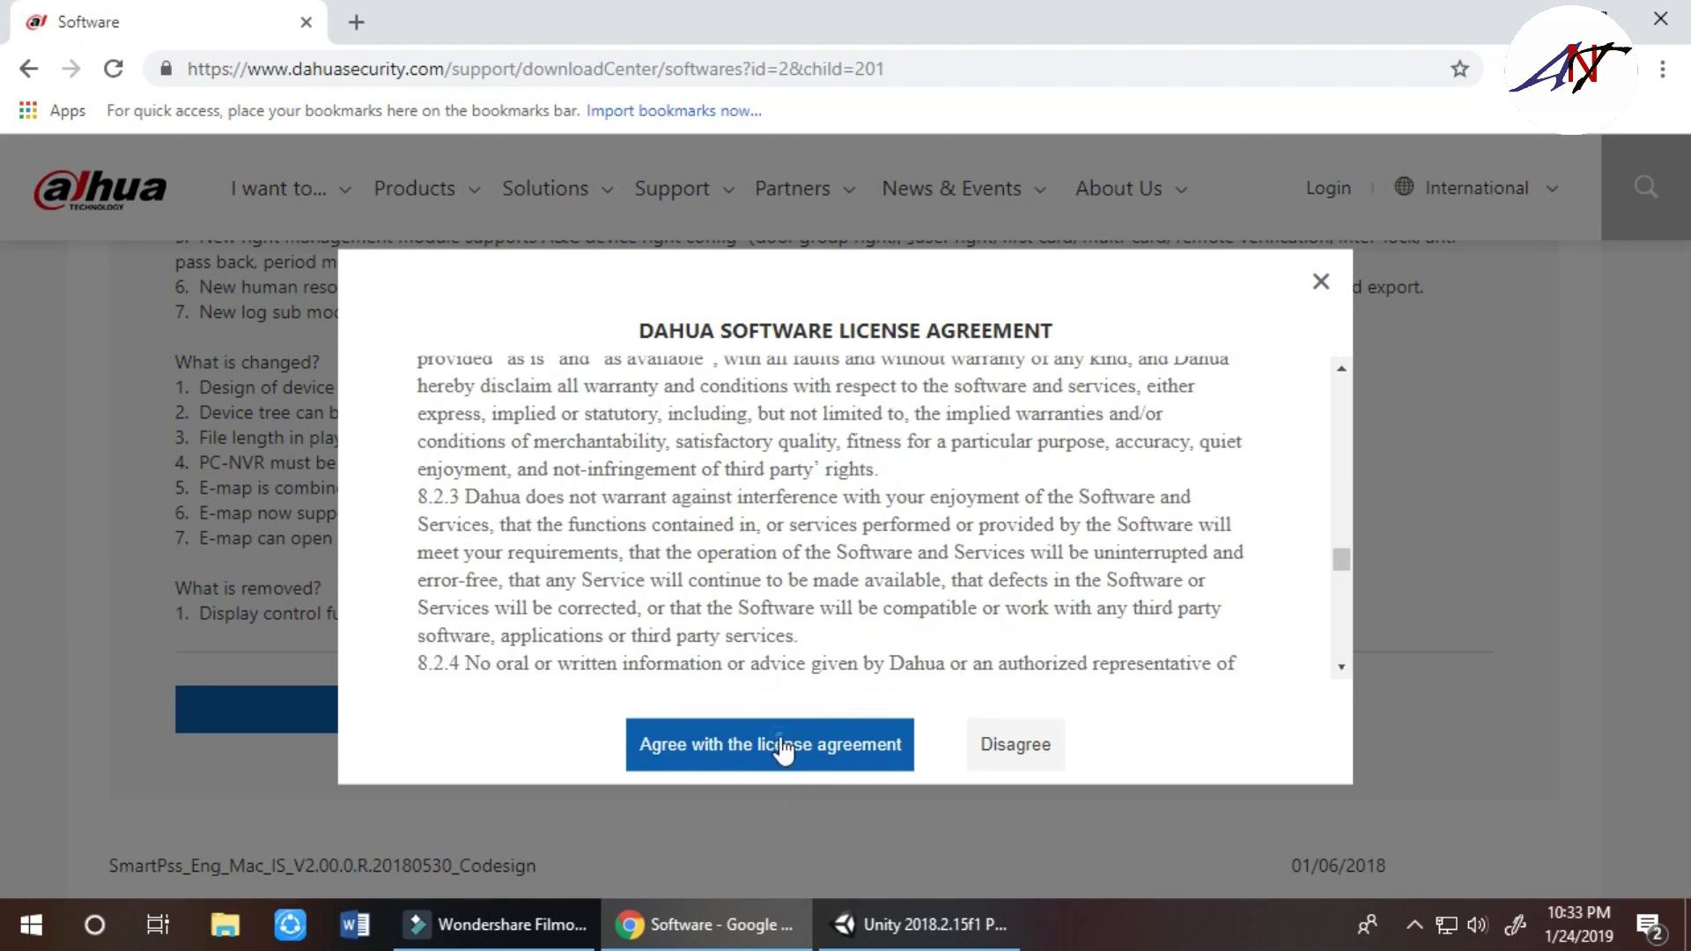
{"action": "left_click", "coordinate": [774, 744]}
Choose Bangladesh as the country, fill in the e-mail address, and submit the form
{"action": "left_click", "coordinate": [577, 485]}
{"action": "scroll", "coordinate": [568, 676], "scroll_direction": "down", "scroll_amount": 8}
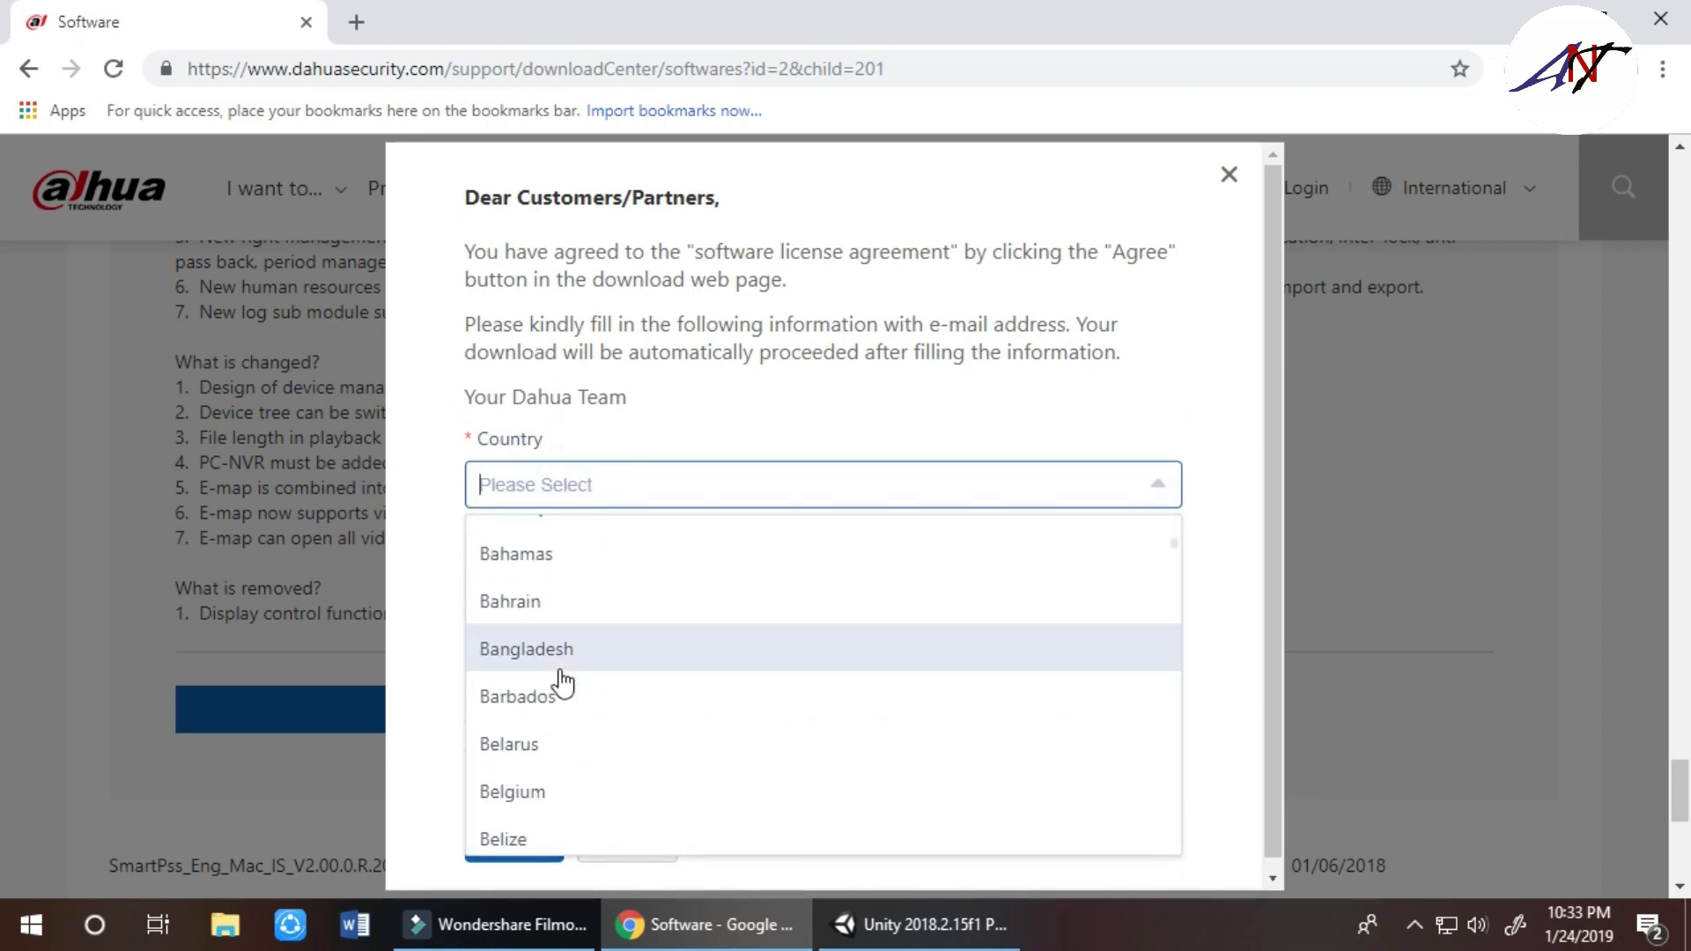
{"action": "left_click", "coordinate": [566, 665]}
{"action": "left_click", "coordinate": [593, 593]}
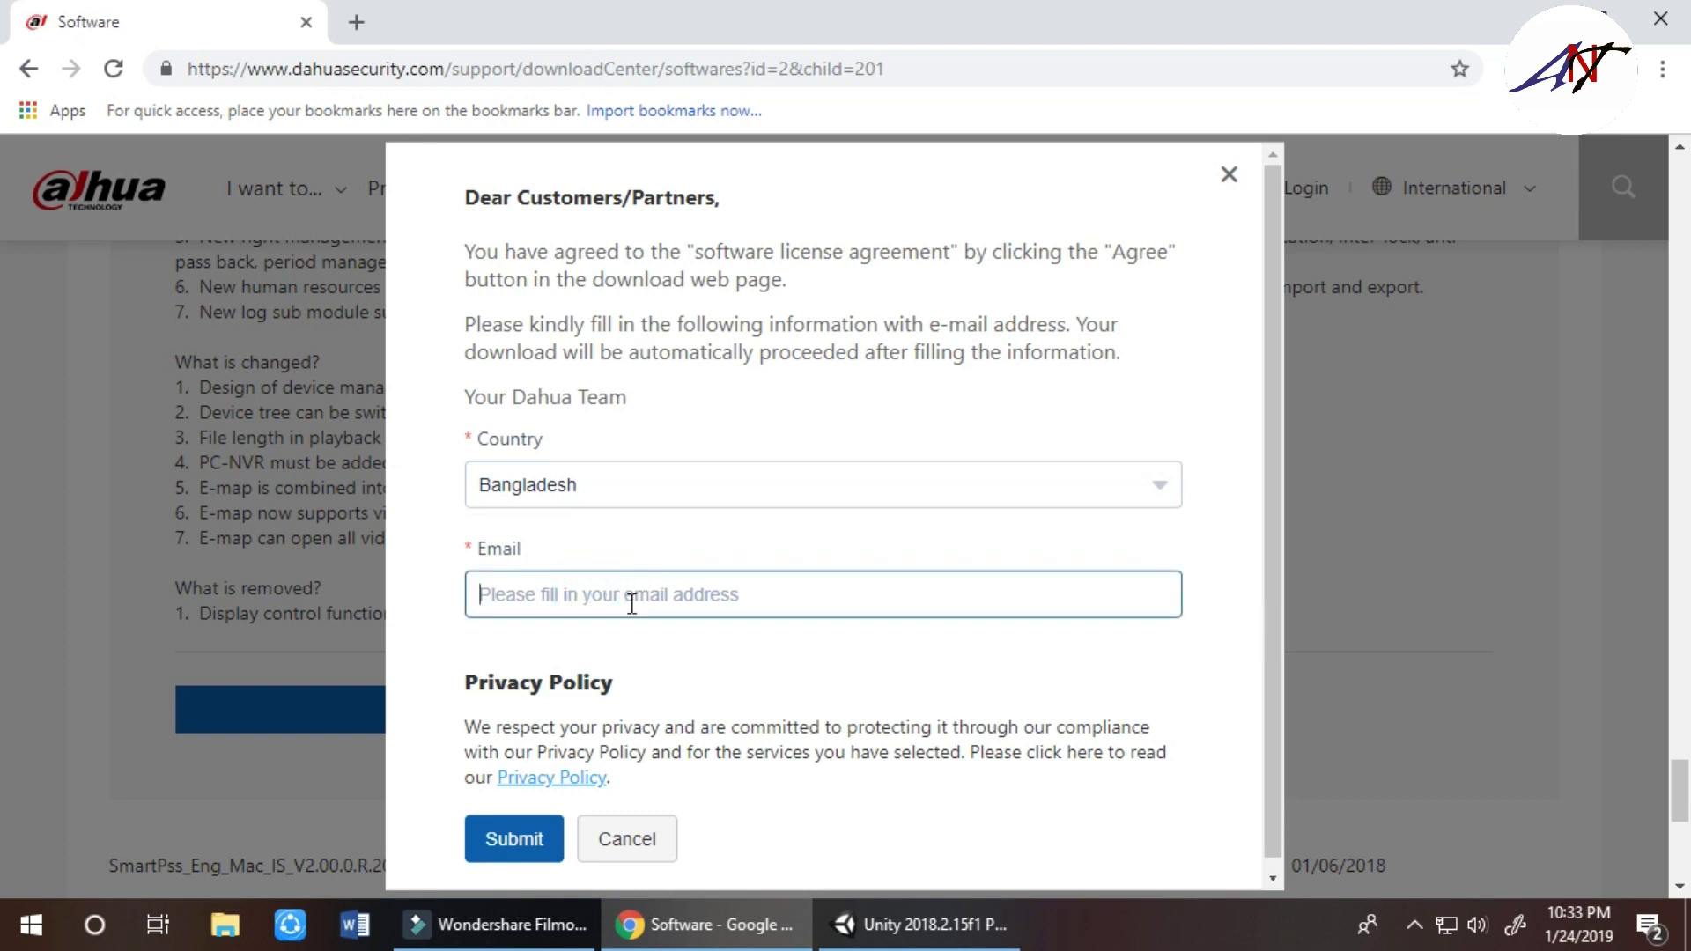
{"action": "type", "text": "h"}
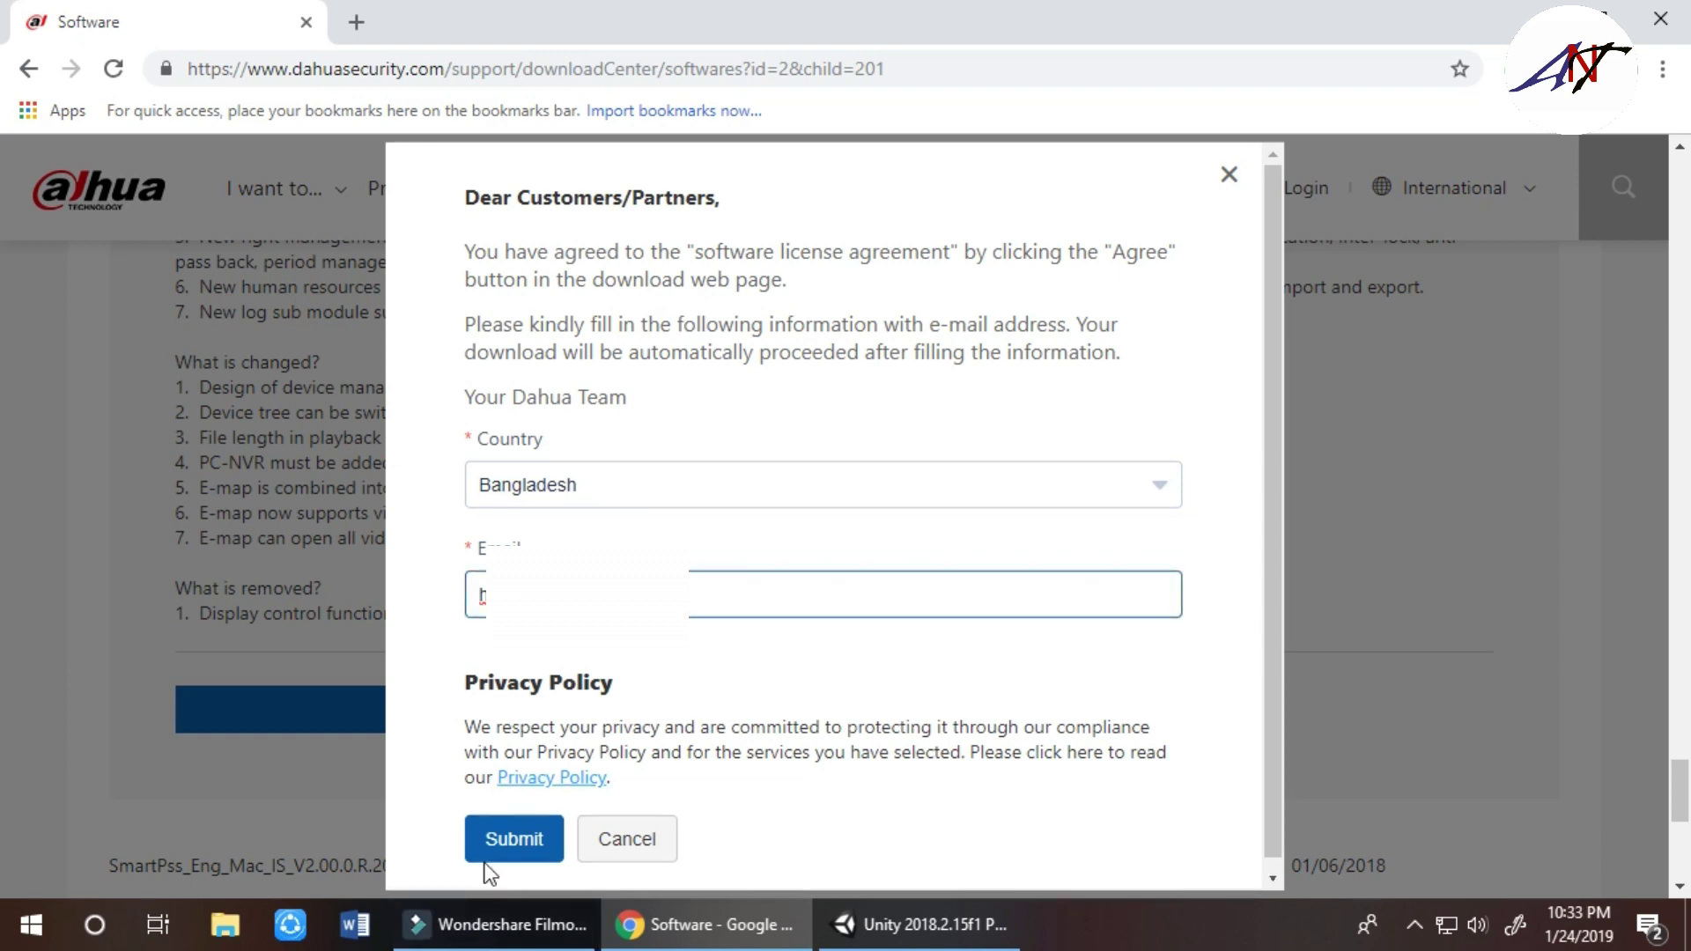
{"action": "left_click", "coordinate": [491, 837]}
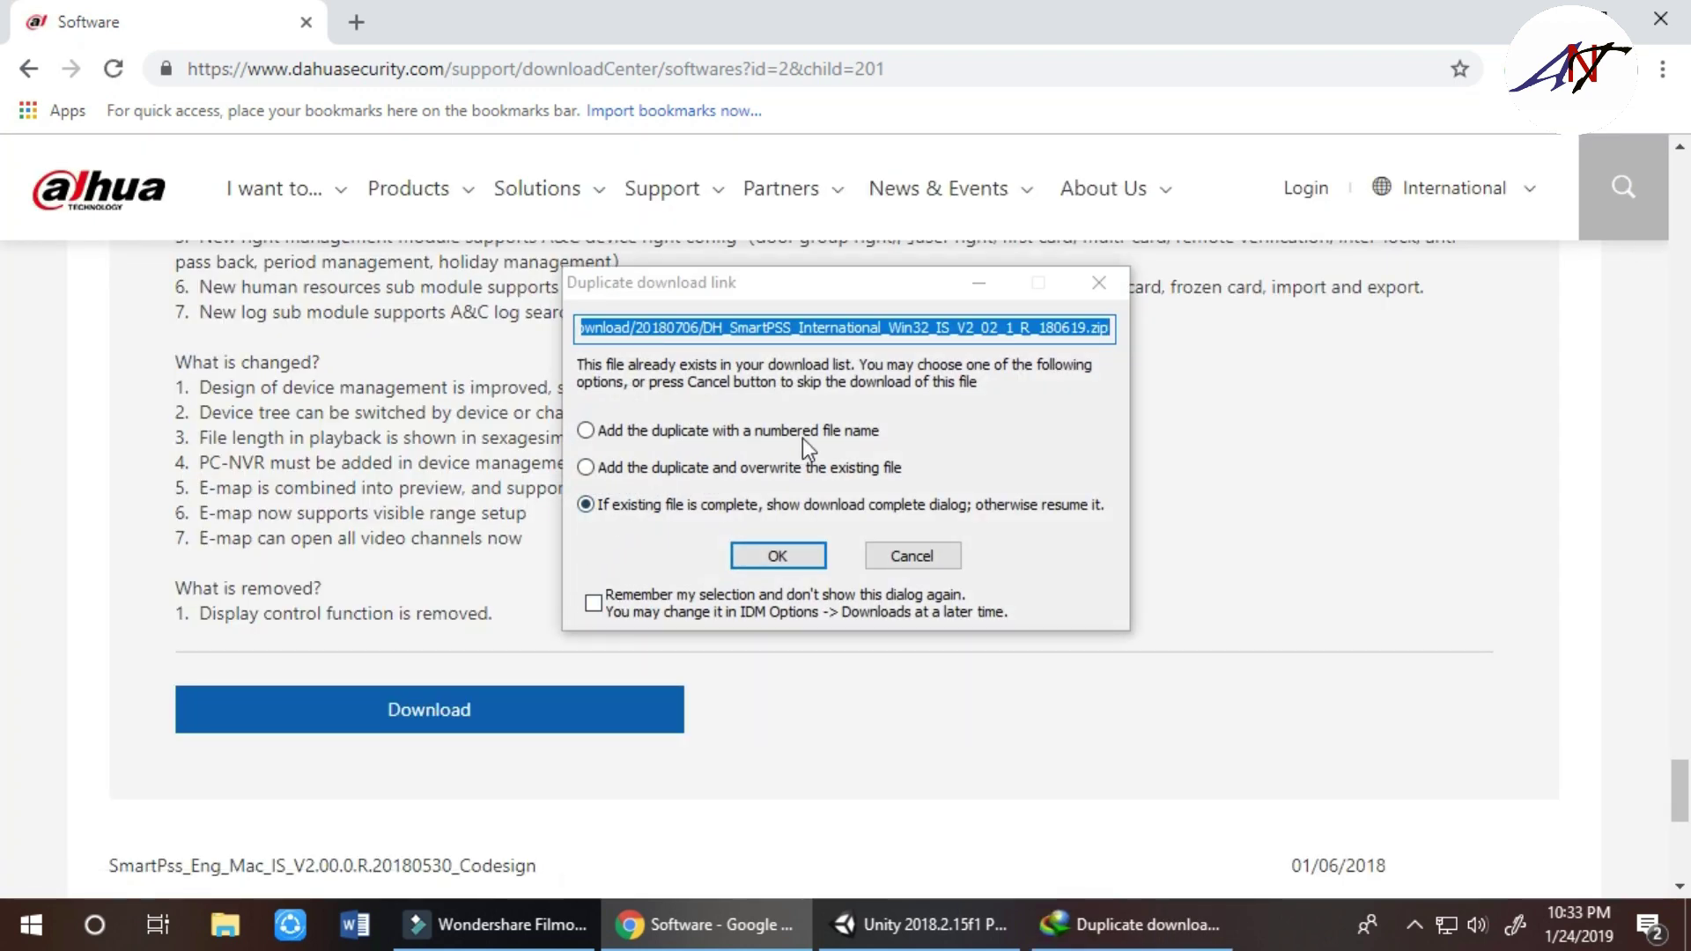
Confirm the duplicate SmartPSS zip download in IDM and open the file once it finishes
{"action": "left_click", "coordinate": [798, 560]}
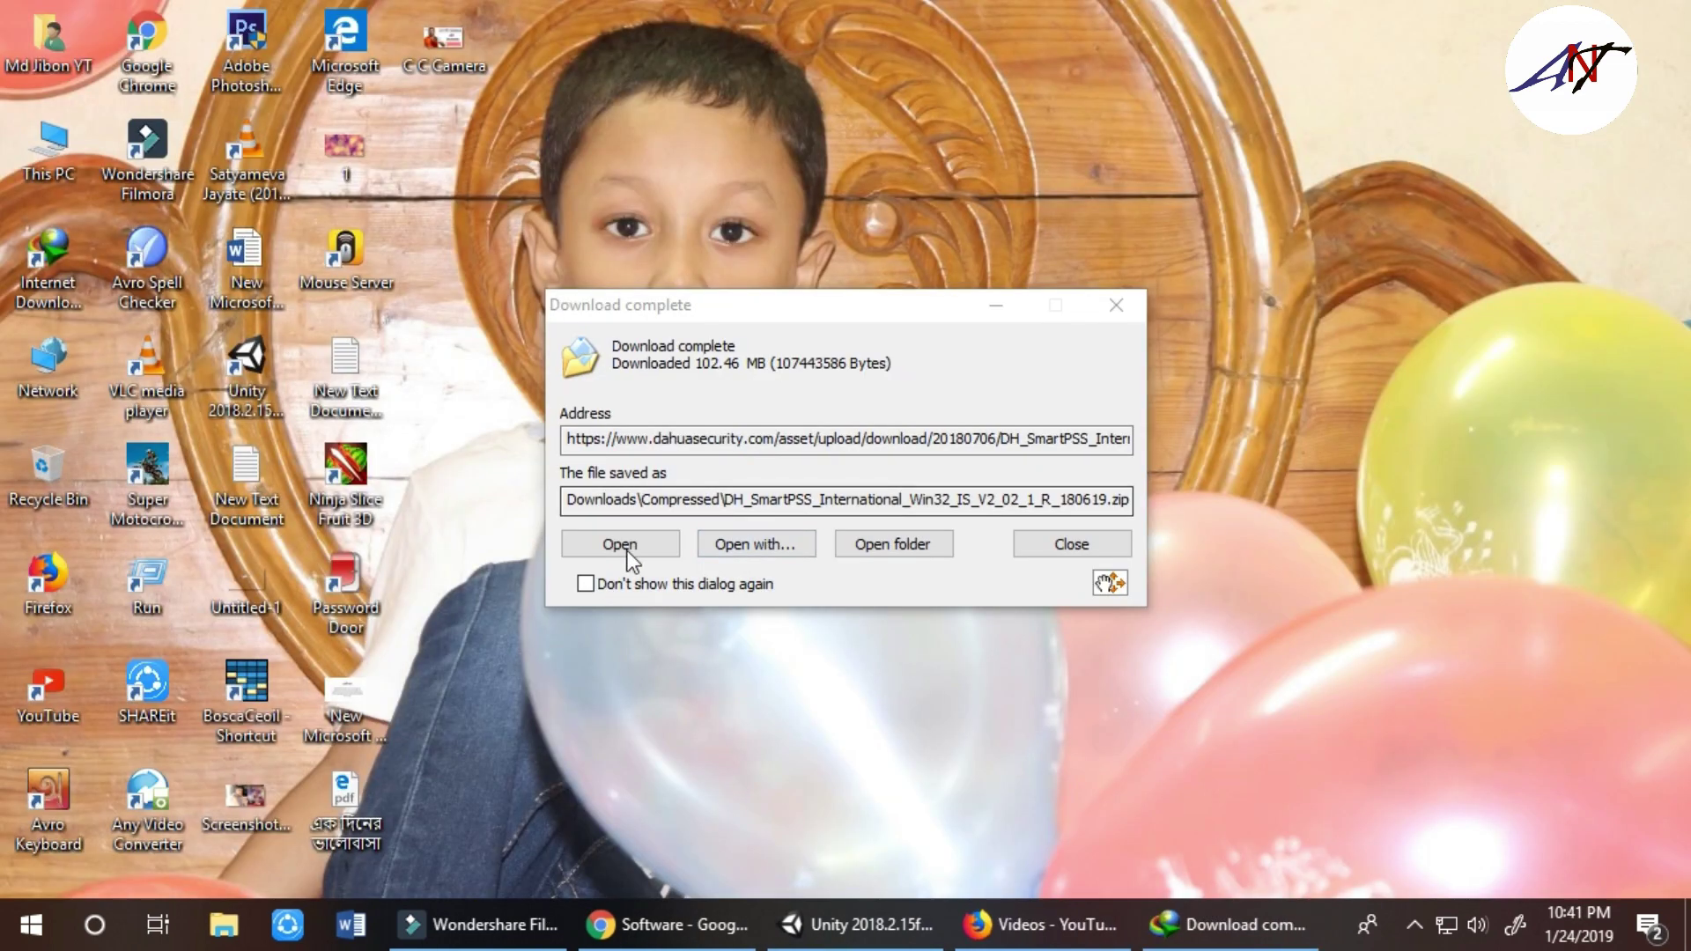
{"action": "left_click", "coordinate": [624, 548]}
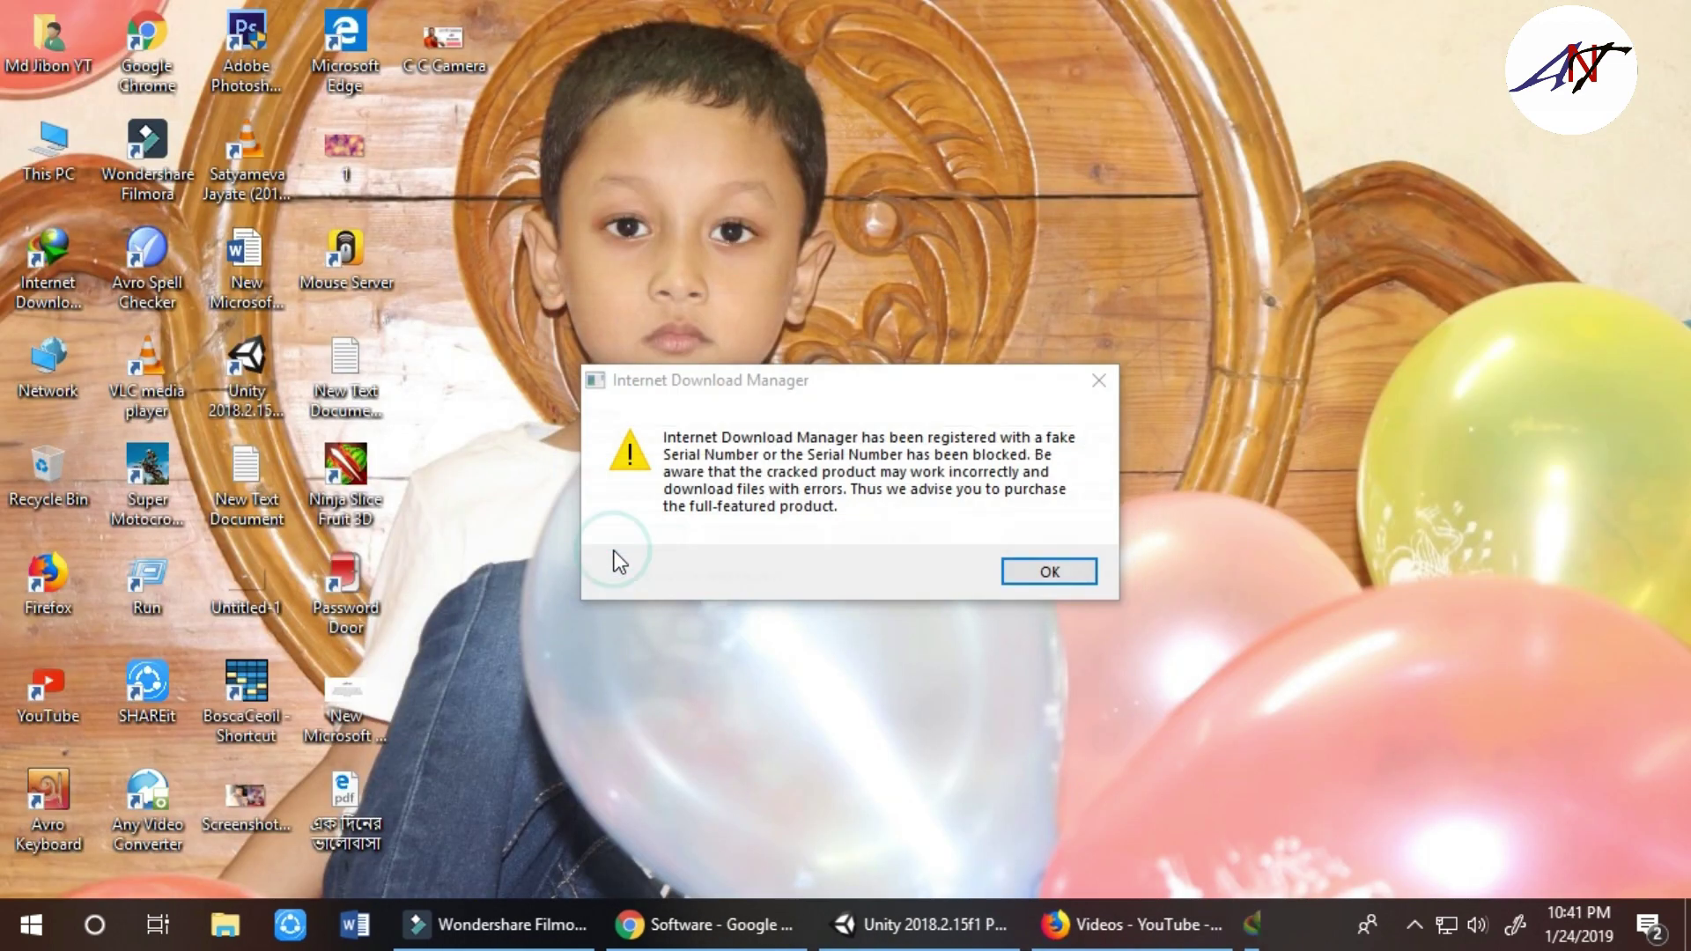
Dismiss the IDM and WinRAR reminders, run the SmartPSS .exe from the archive, and close WinRAR
{"action": "left_click", "coordinate": [1099, 380]}
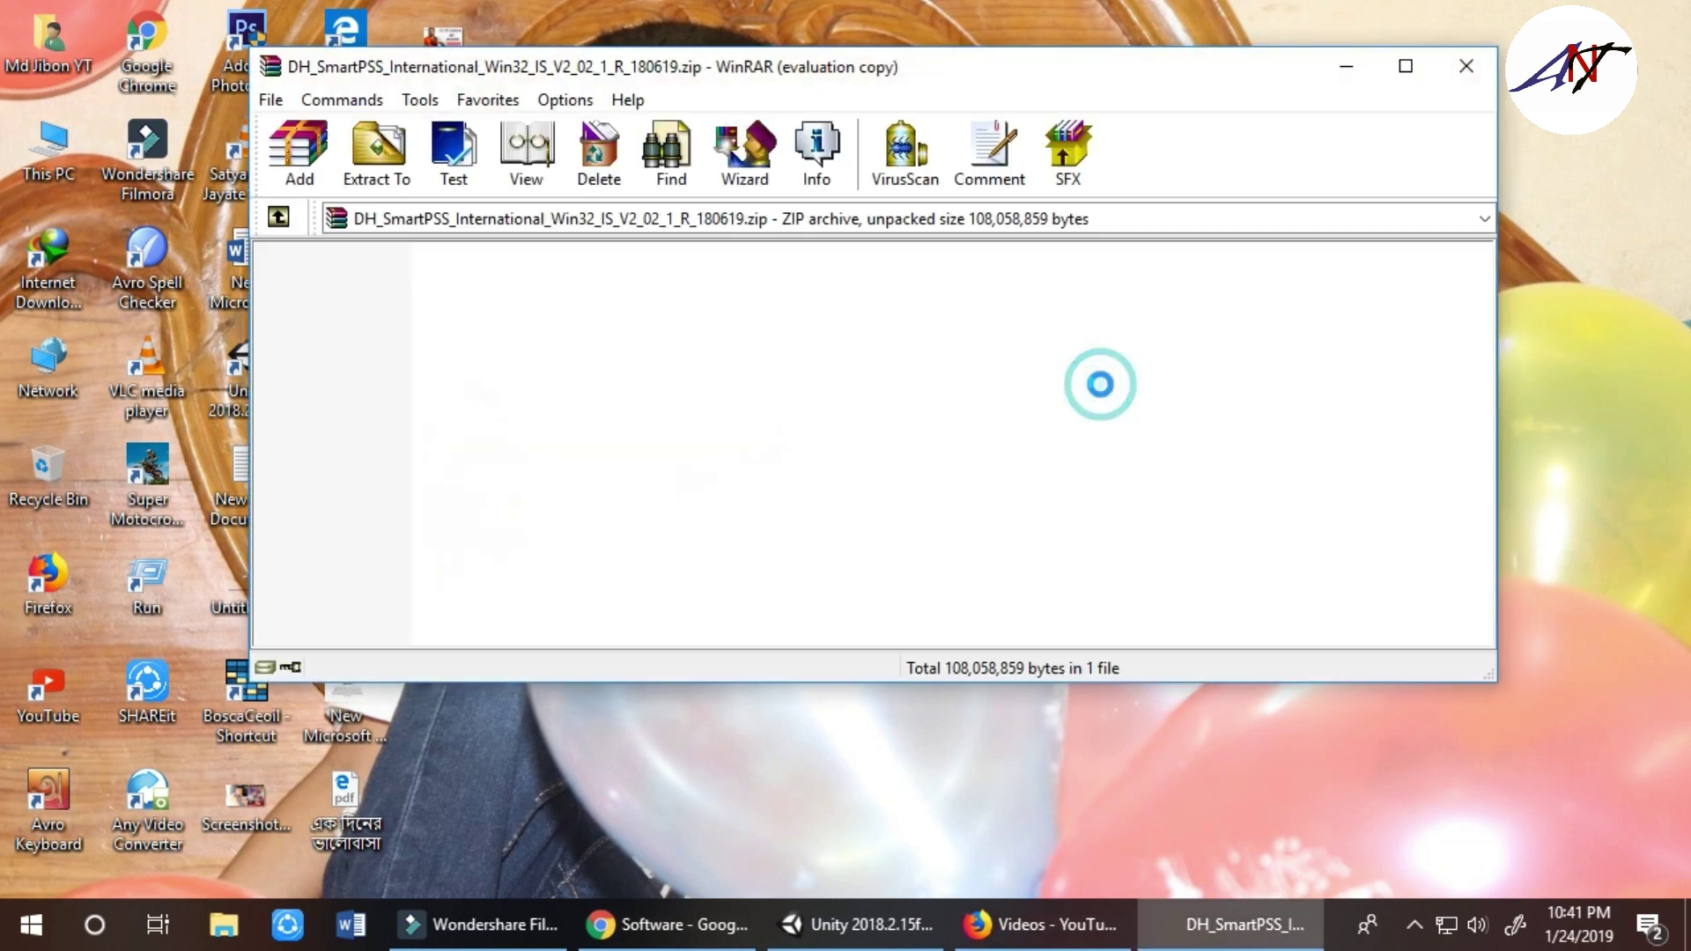
{"action": "left_click", "coordinate": [352, 313]}
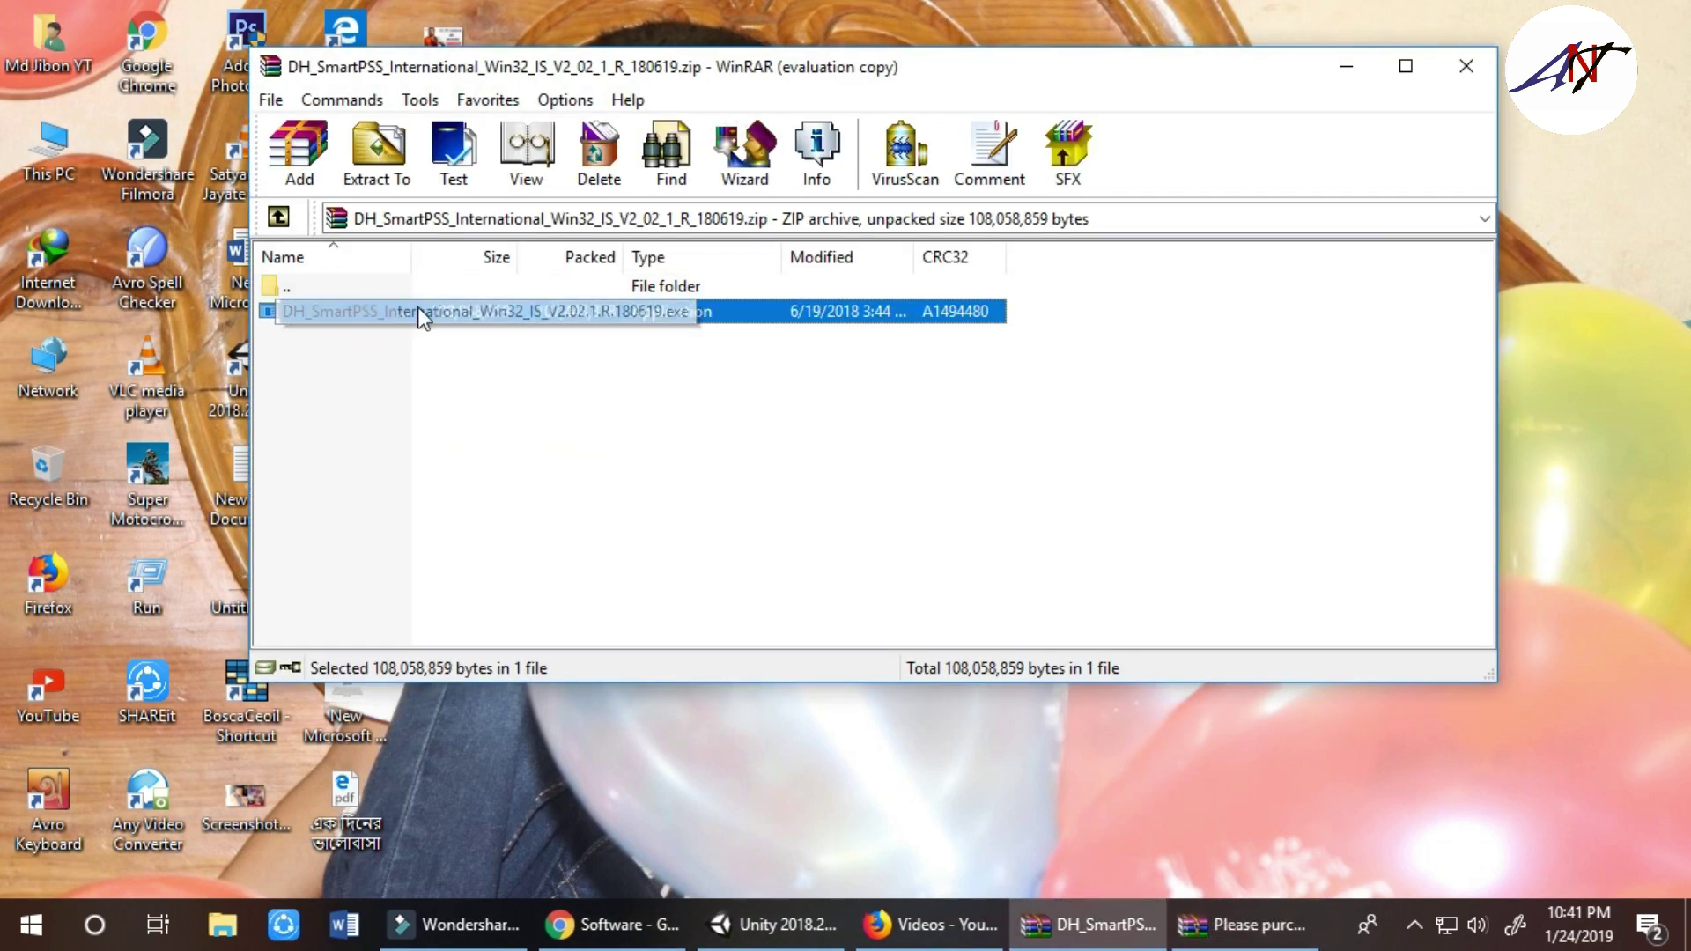
{"action": "left_click", "coordinate": [1347, 66]}
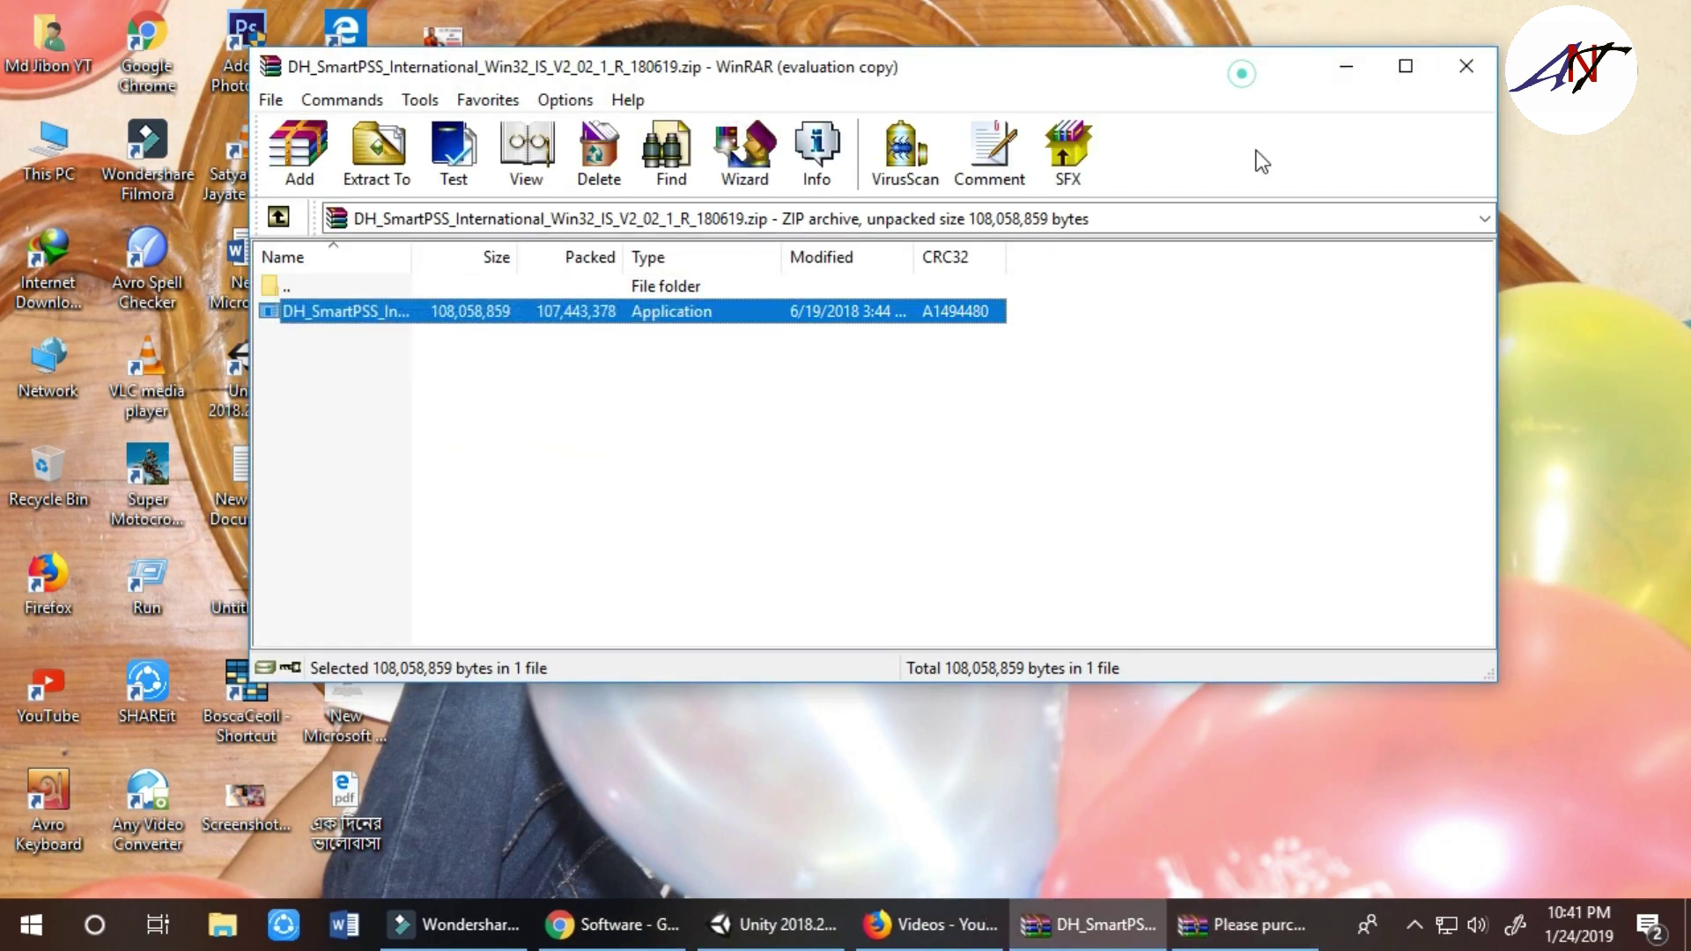
{"action": "left_click", "coordinate": [1047, 383]}
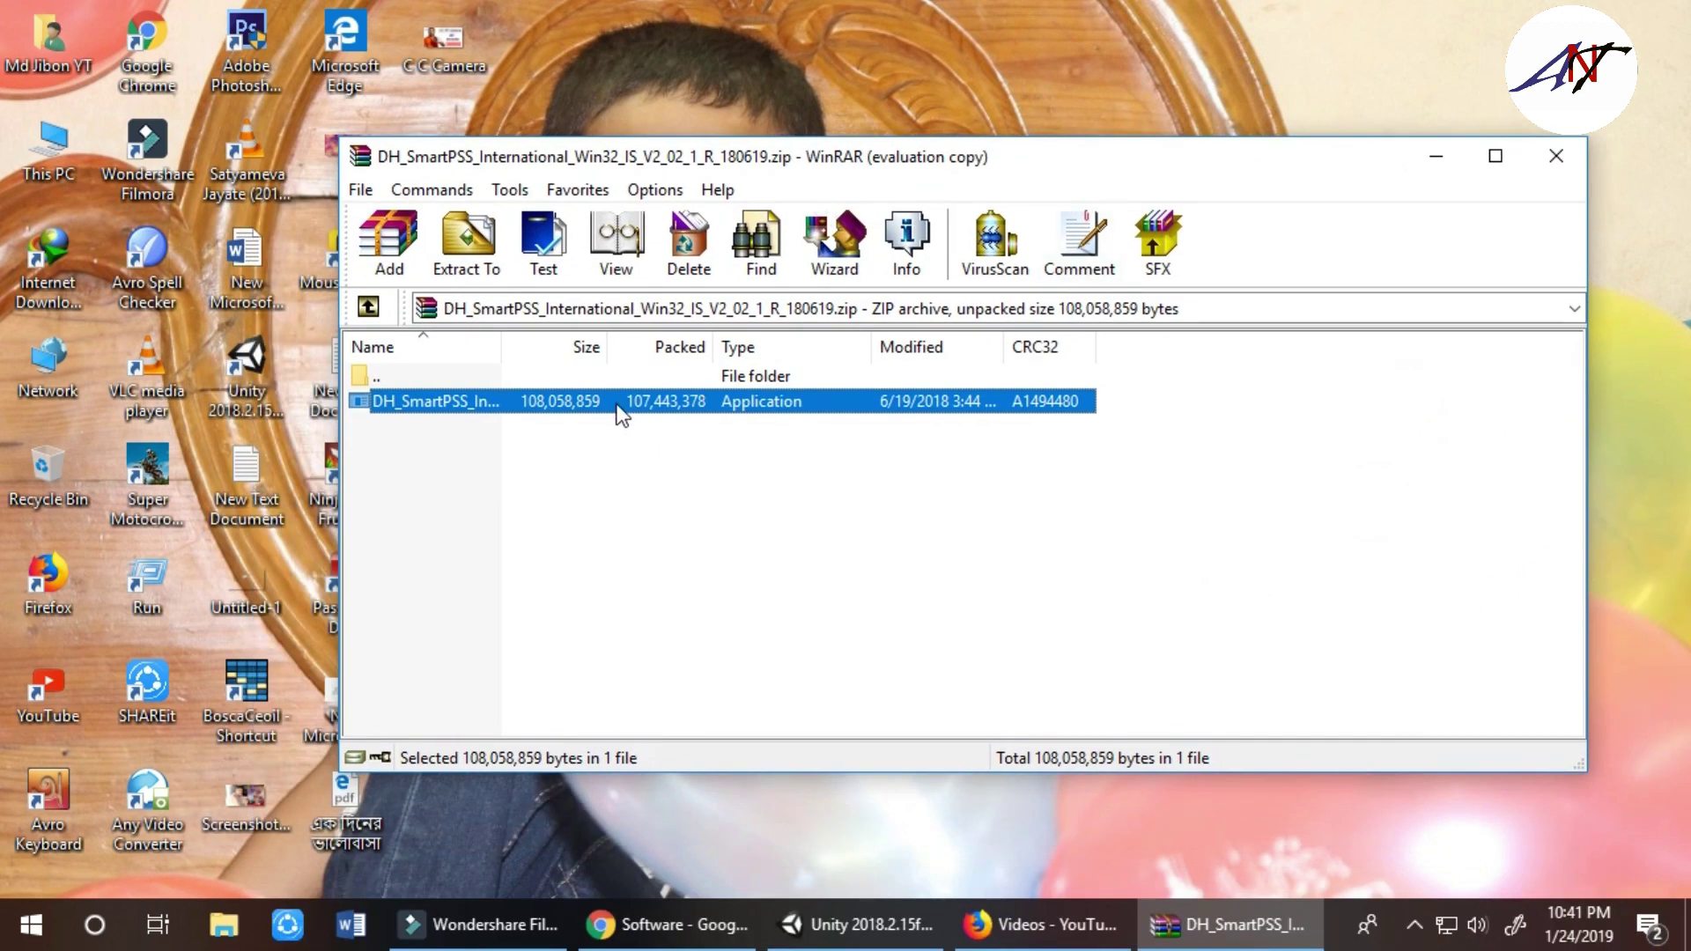
{"action": "right_click", "coordinate": [616, 405]}
{"action": "double_click", "coordinate": [483, 406]}
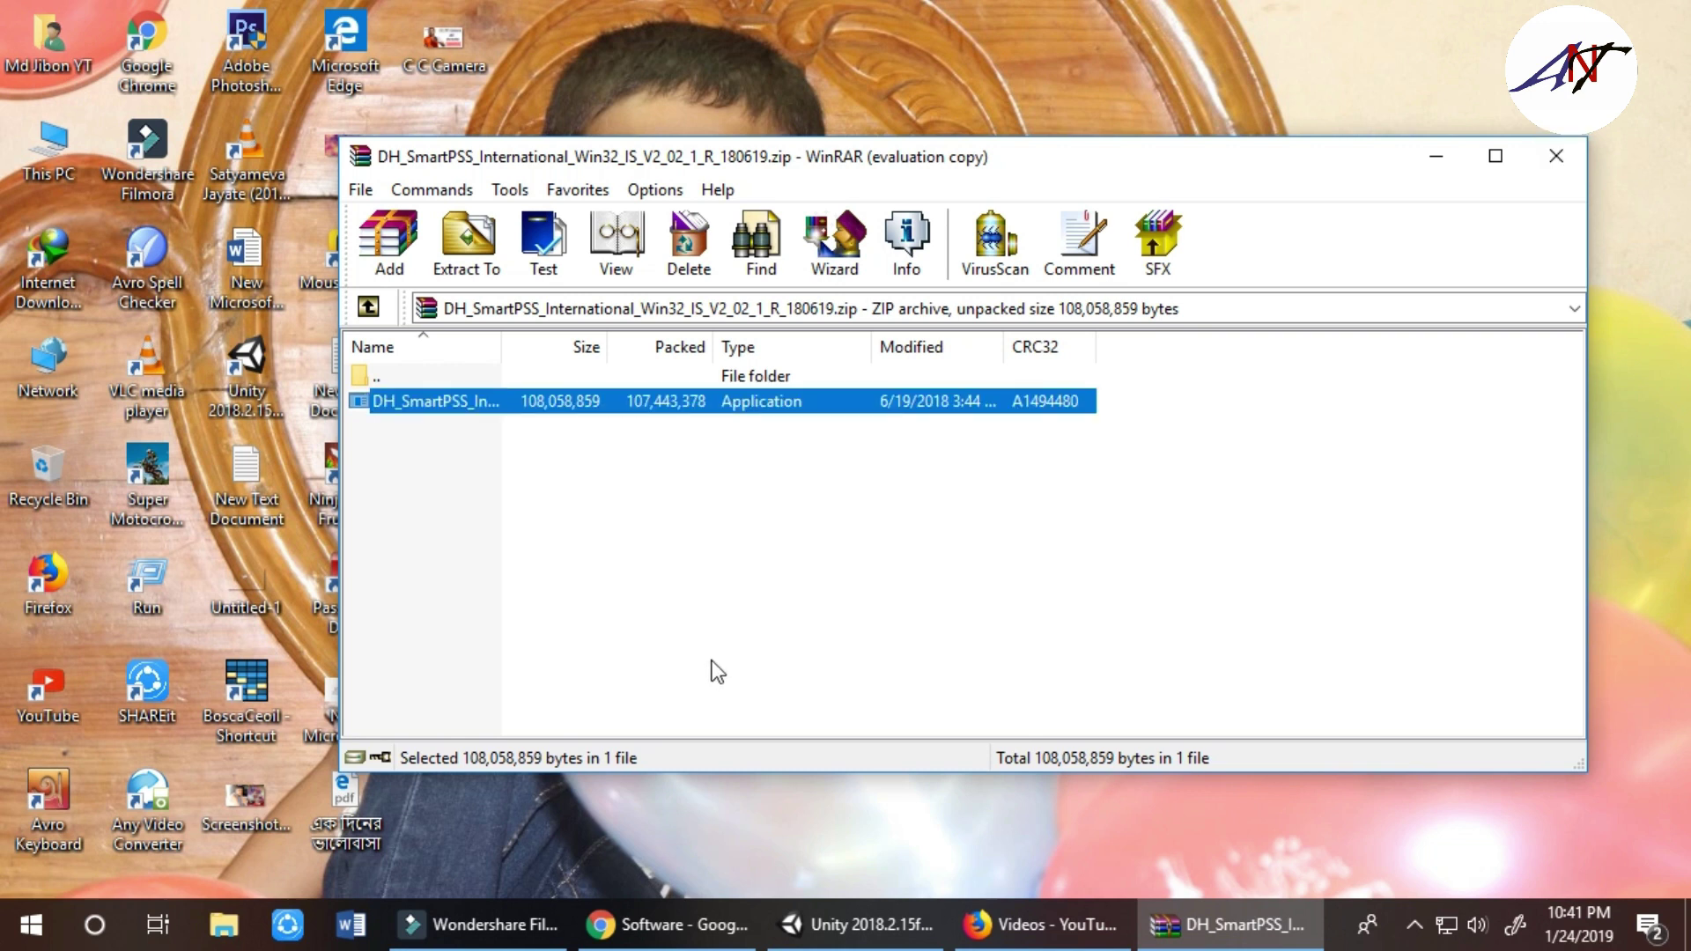
{"action": "left_click", "coordinate": [1555, 156]}
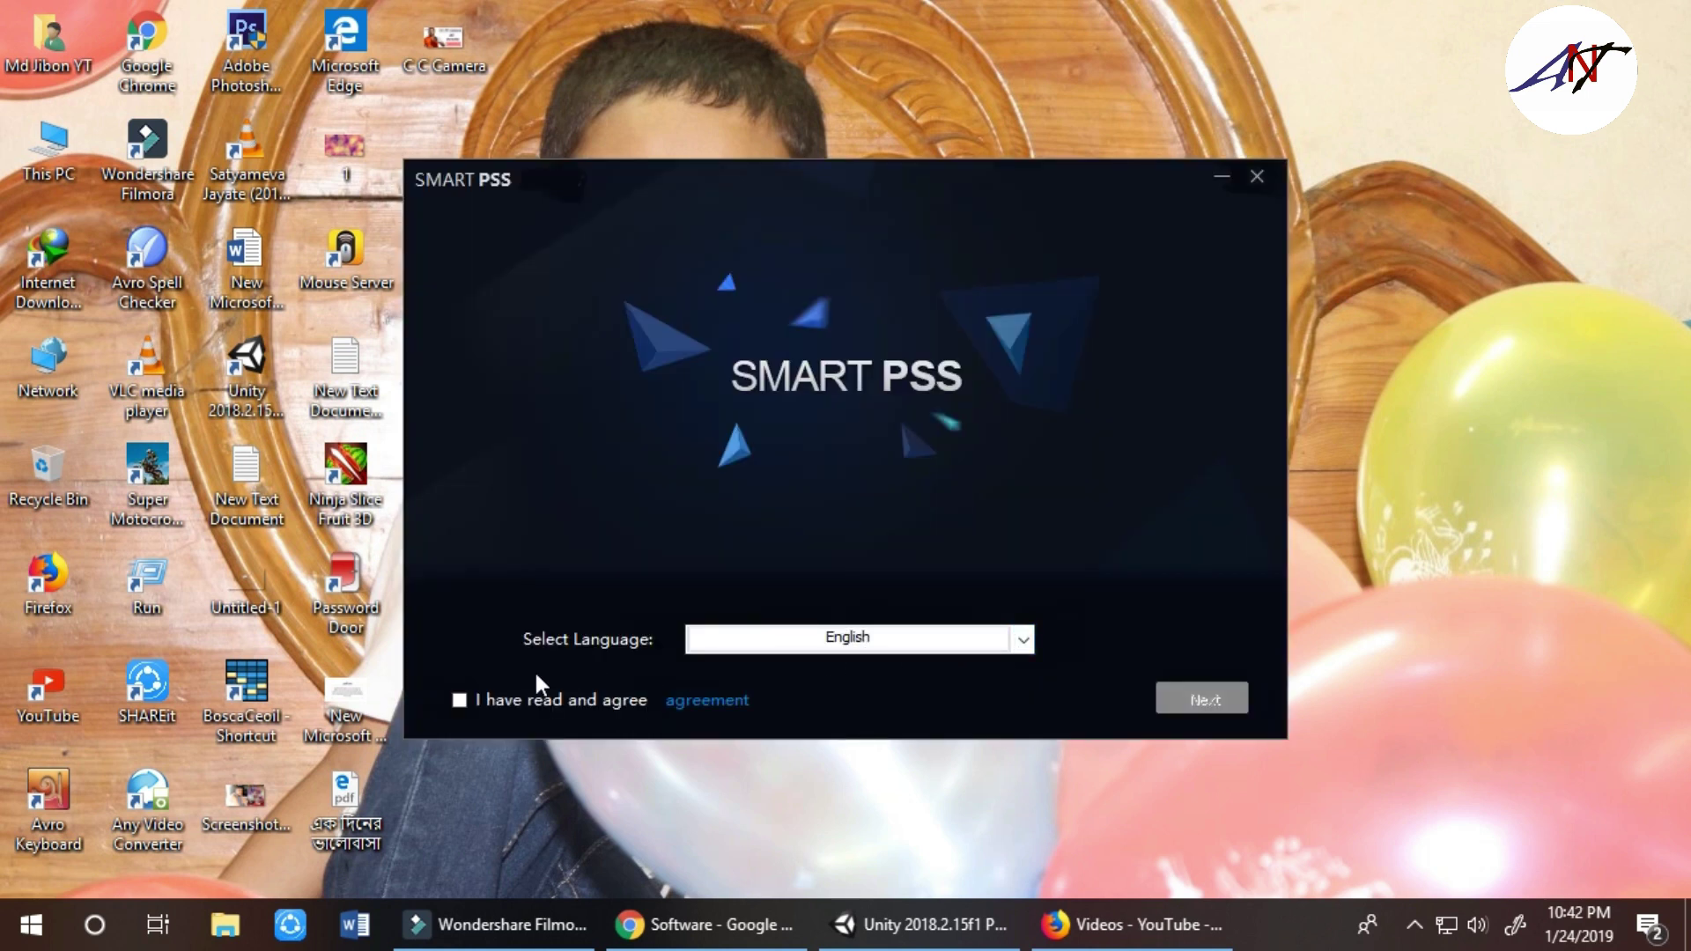
Accept the licence and install both SmartPSS and Storage Service to the default path
{"action": "left_click", "coordinate": [459, 699]}
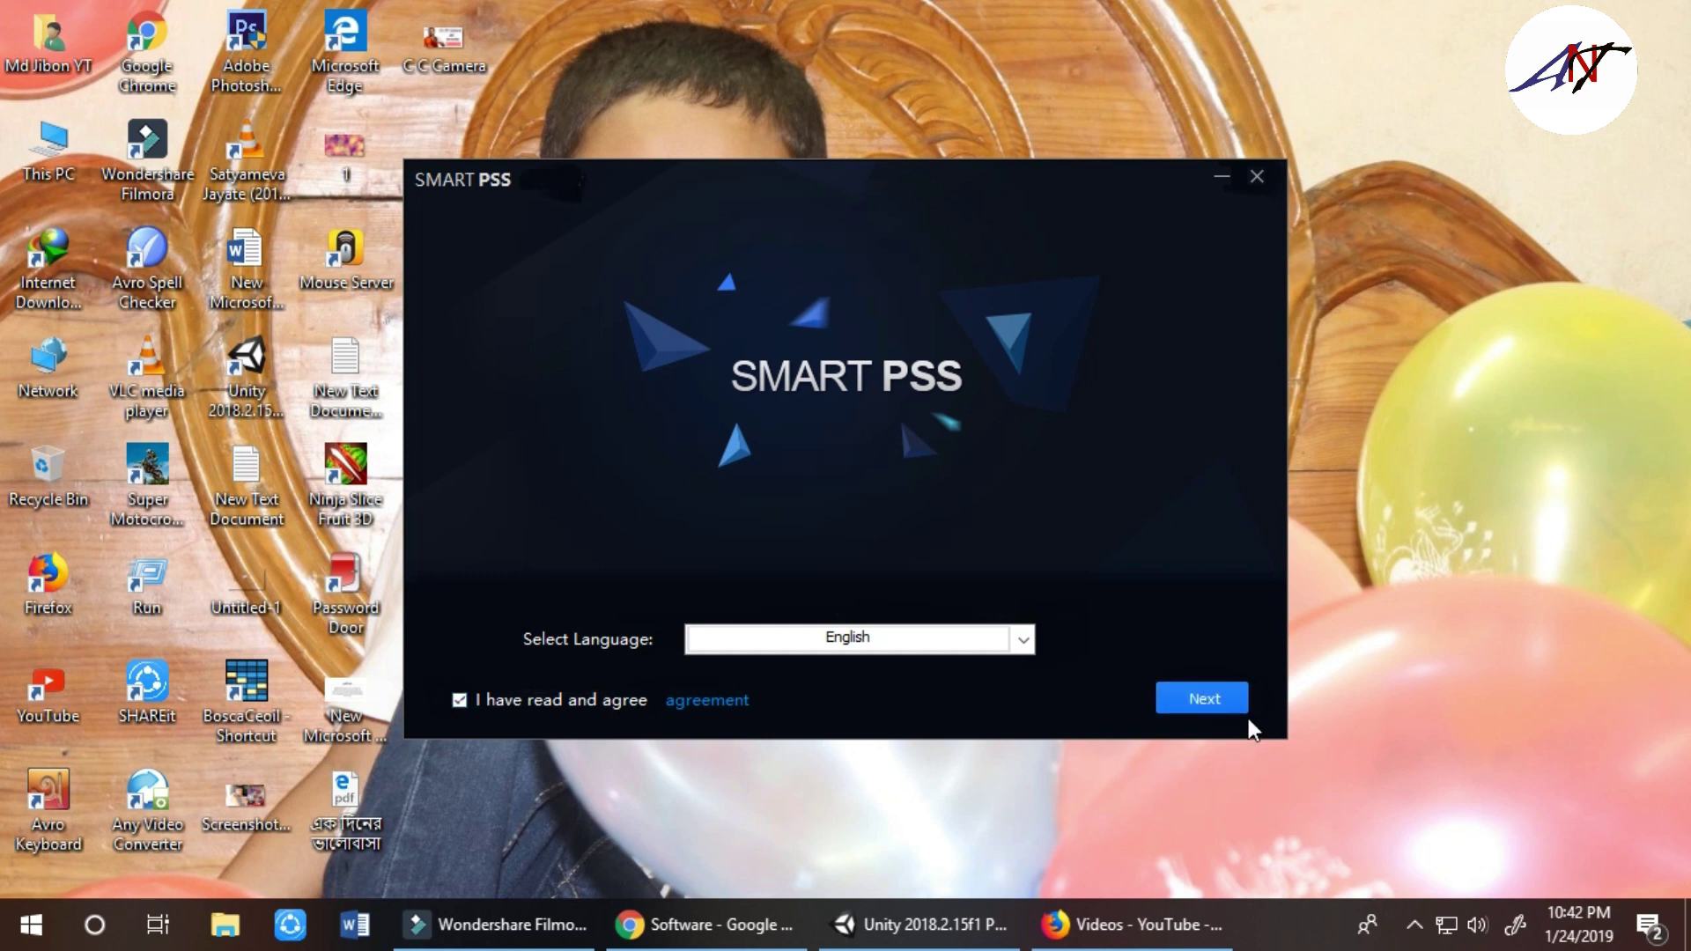
{"action": "left_click", "coordinate": [1217, 702]}
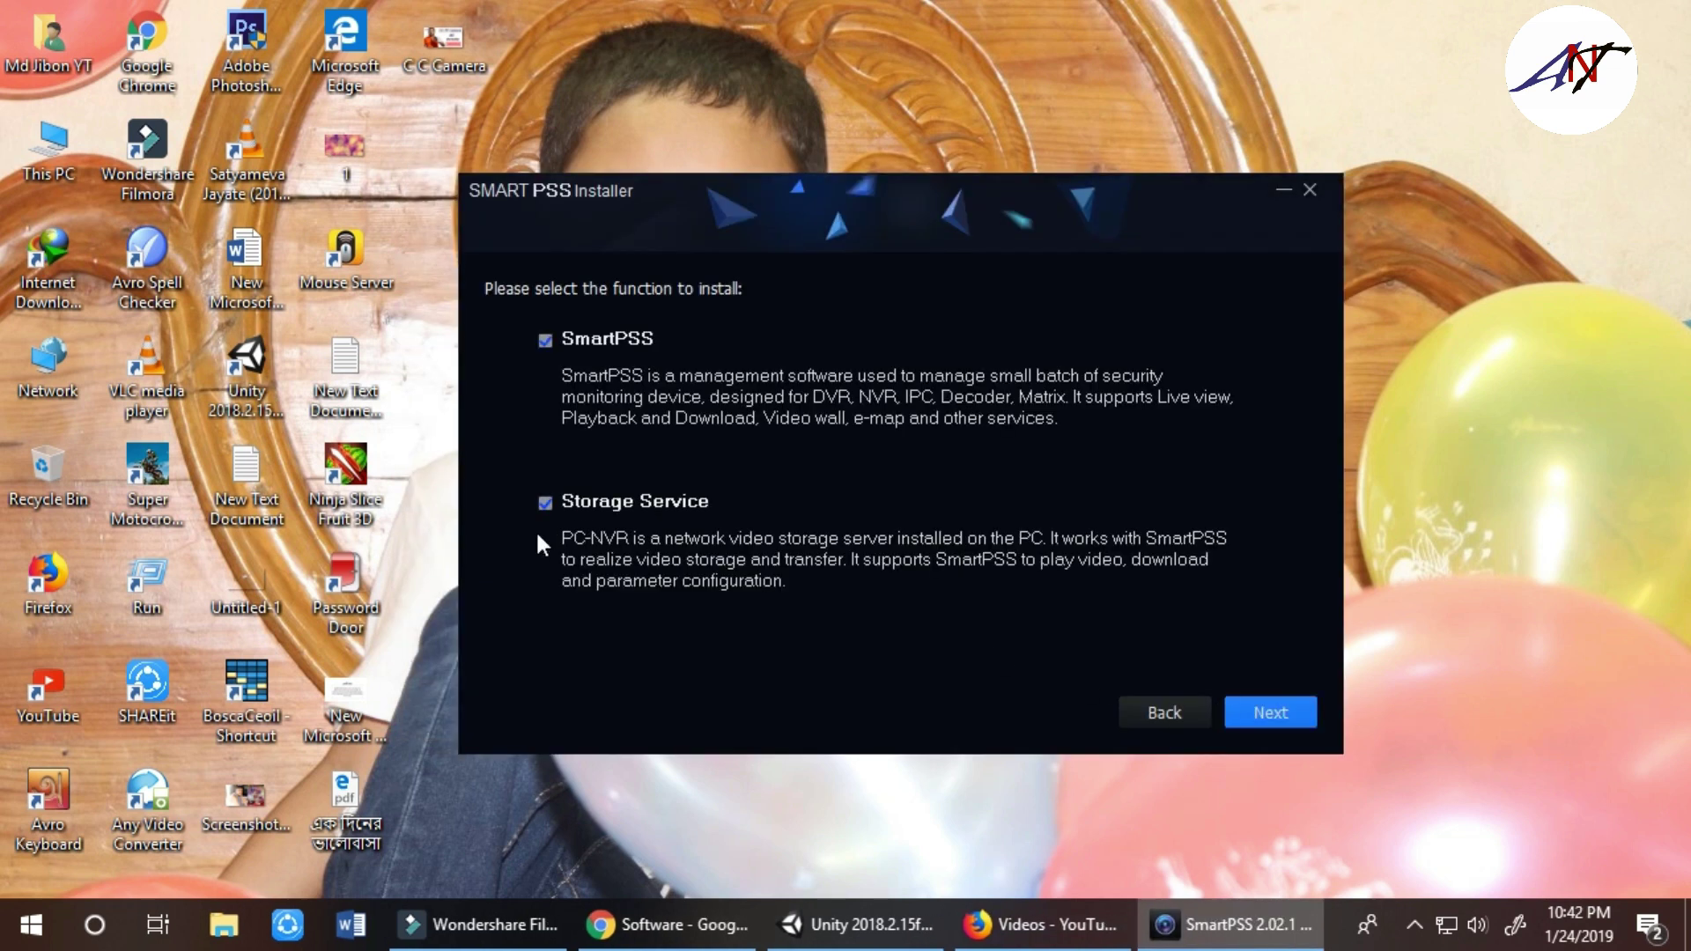
{"action": "left_click", "coordinate": [1305, 715]}
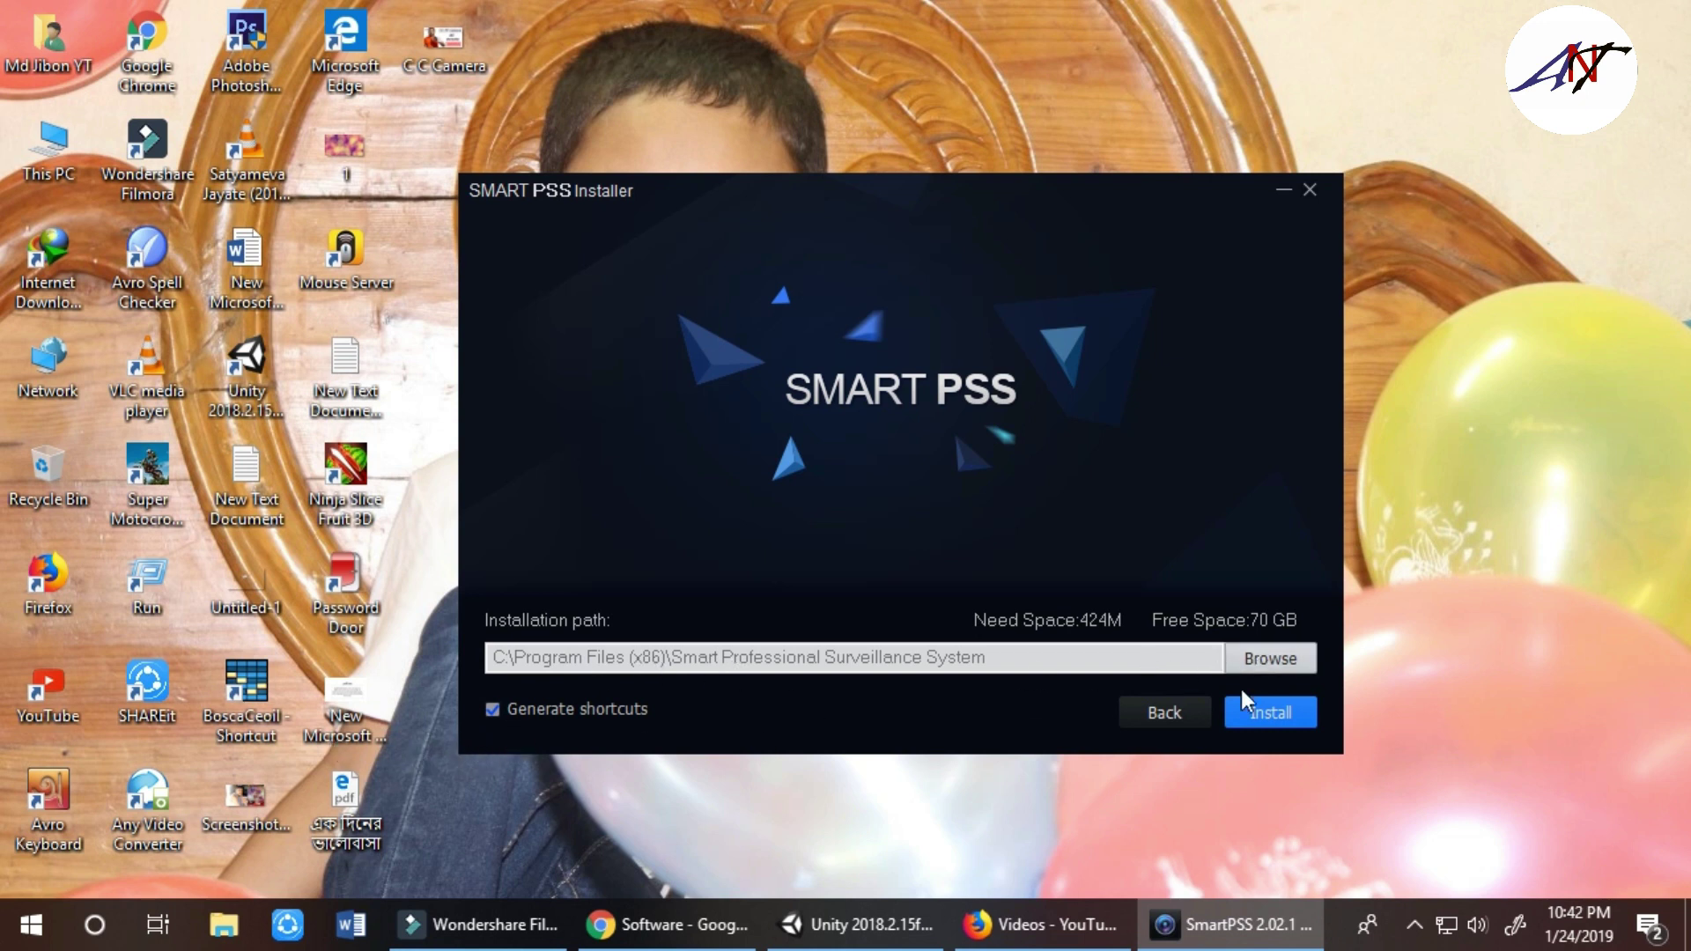
{"action": "left_click", "coordinate": [1287, 714]}
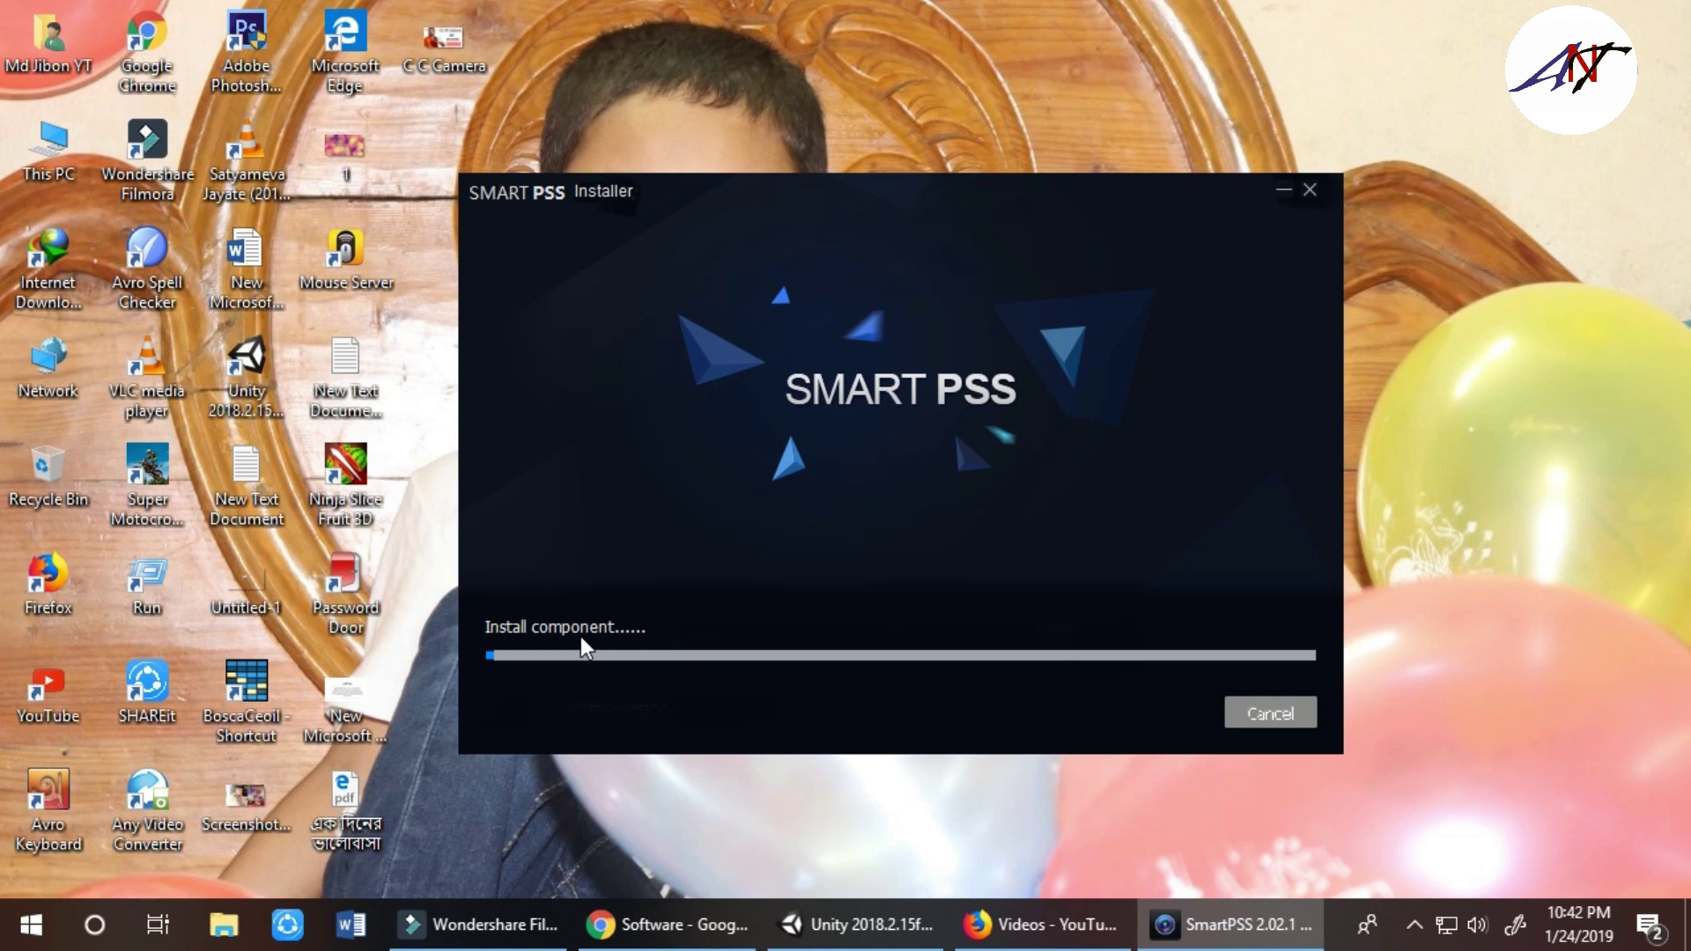
Refresh the desktop twice while the installation runs to completion
{"action": "right_click", "coordinate": [1619, 167]}
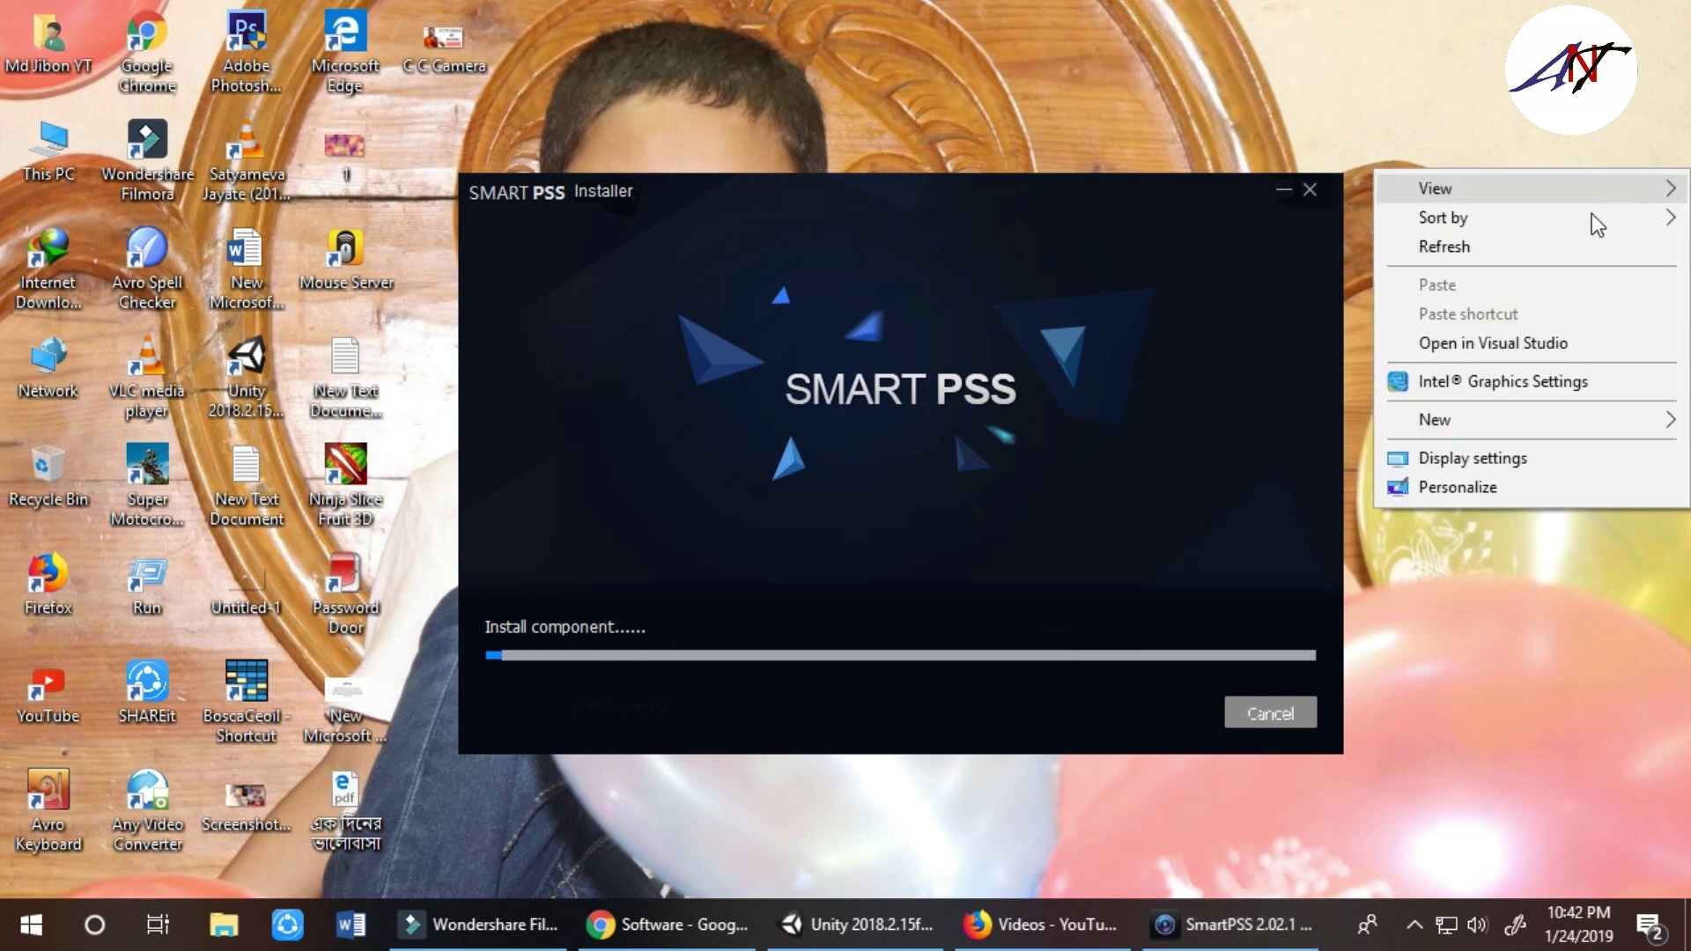
{"action": "left_click", "coordinate": [1550, 246]}
{"action": "right_click", "coordinate": [1576, 134]}
{"action": "left_click", "coordinate": [1567, 216]}
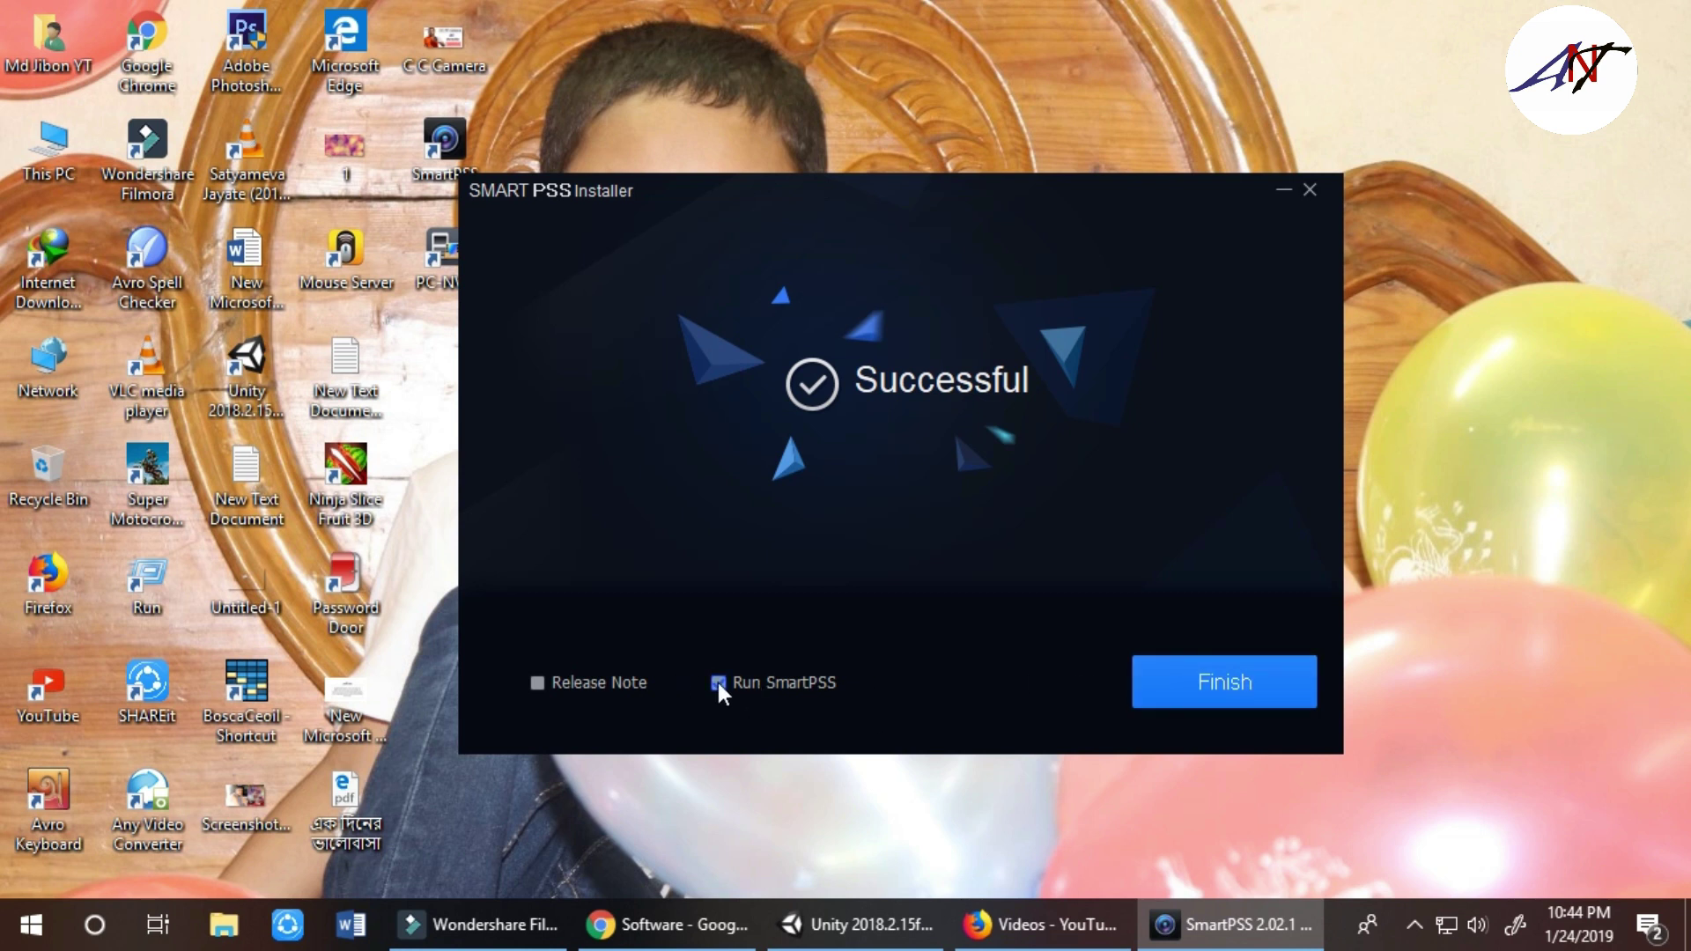
Finish the installer to launch SmartPSS and allow both firewall alerts access
{"action": "left_click", "coordinate": [1241, 700]}
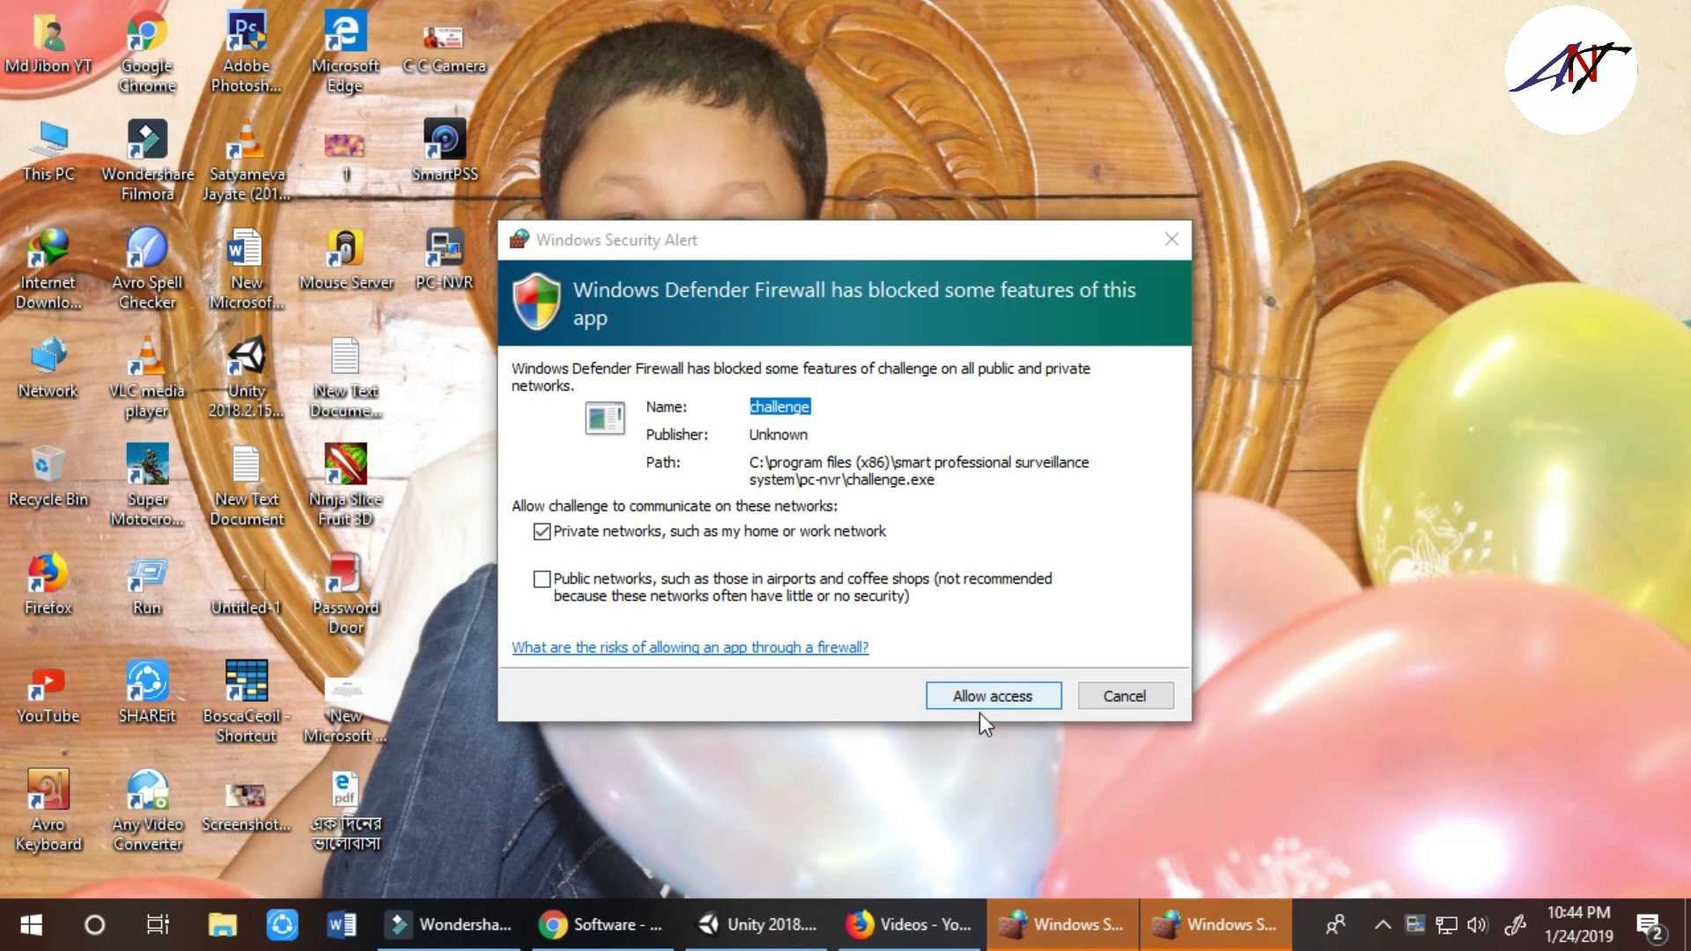
{"action": "left_click", "coordinate": [974, 699]}
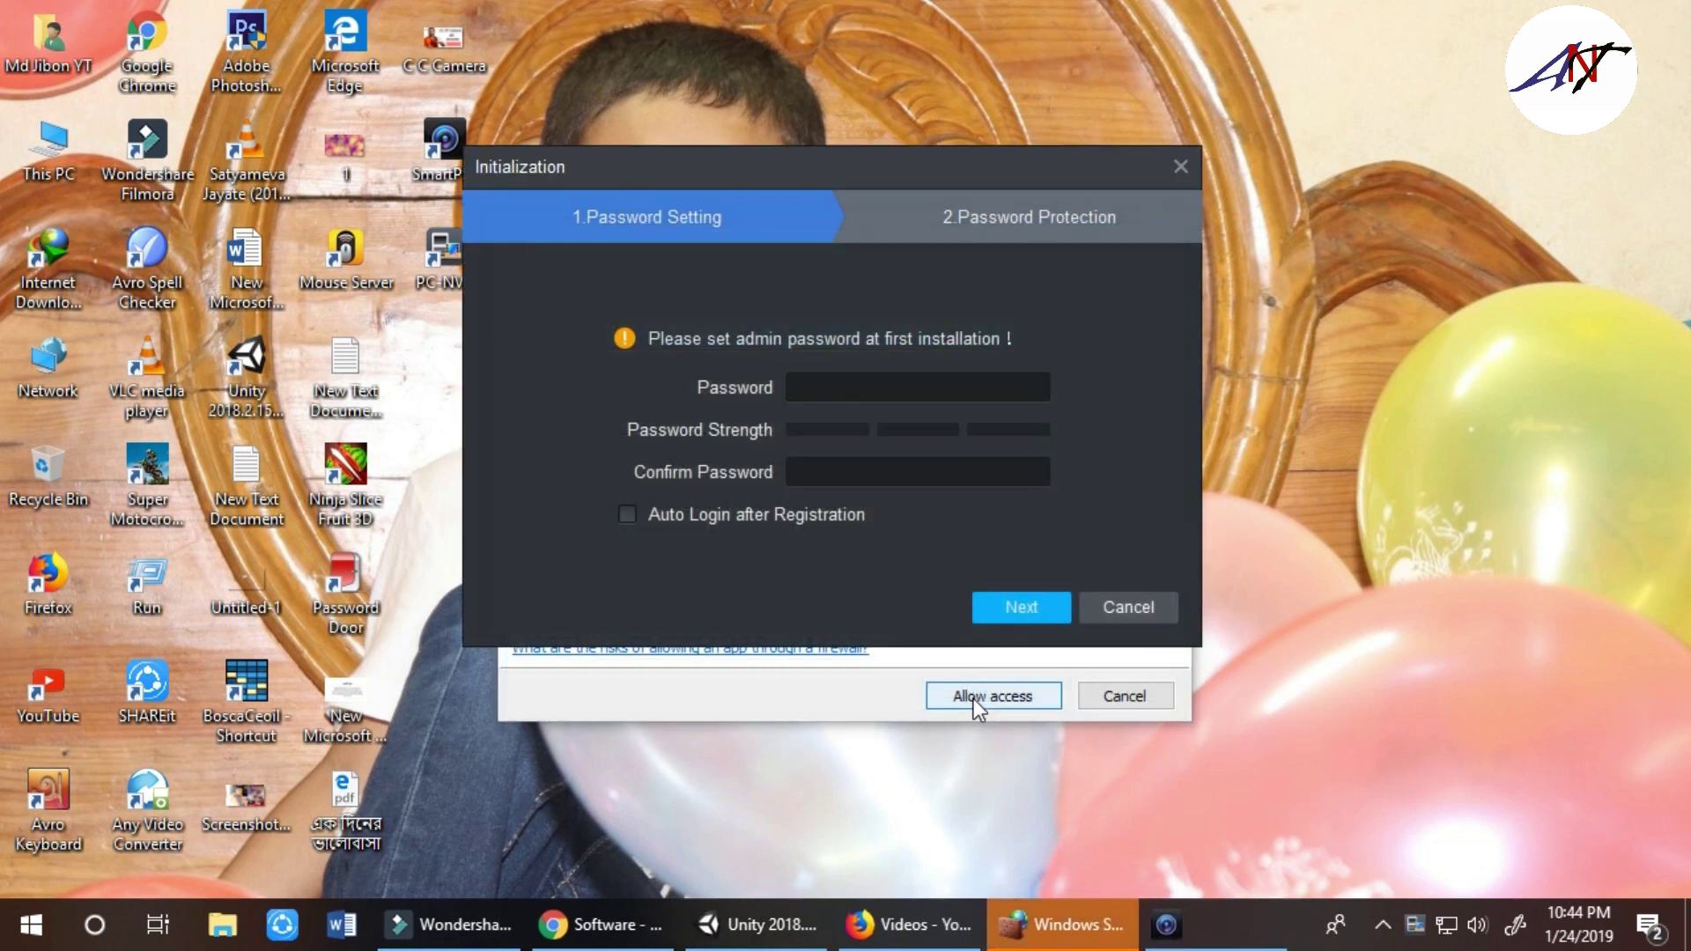
{"action": "left_click", "coordinate": [985, 700]}
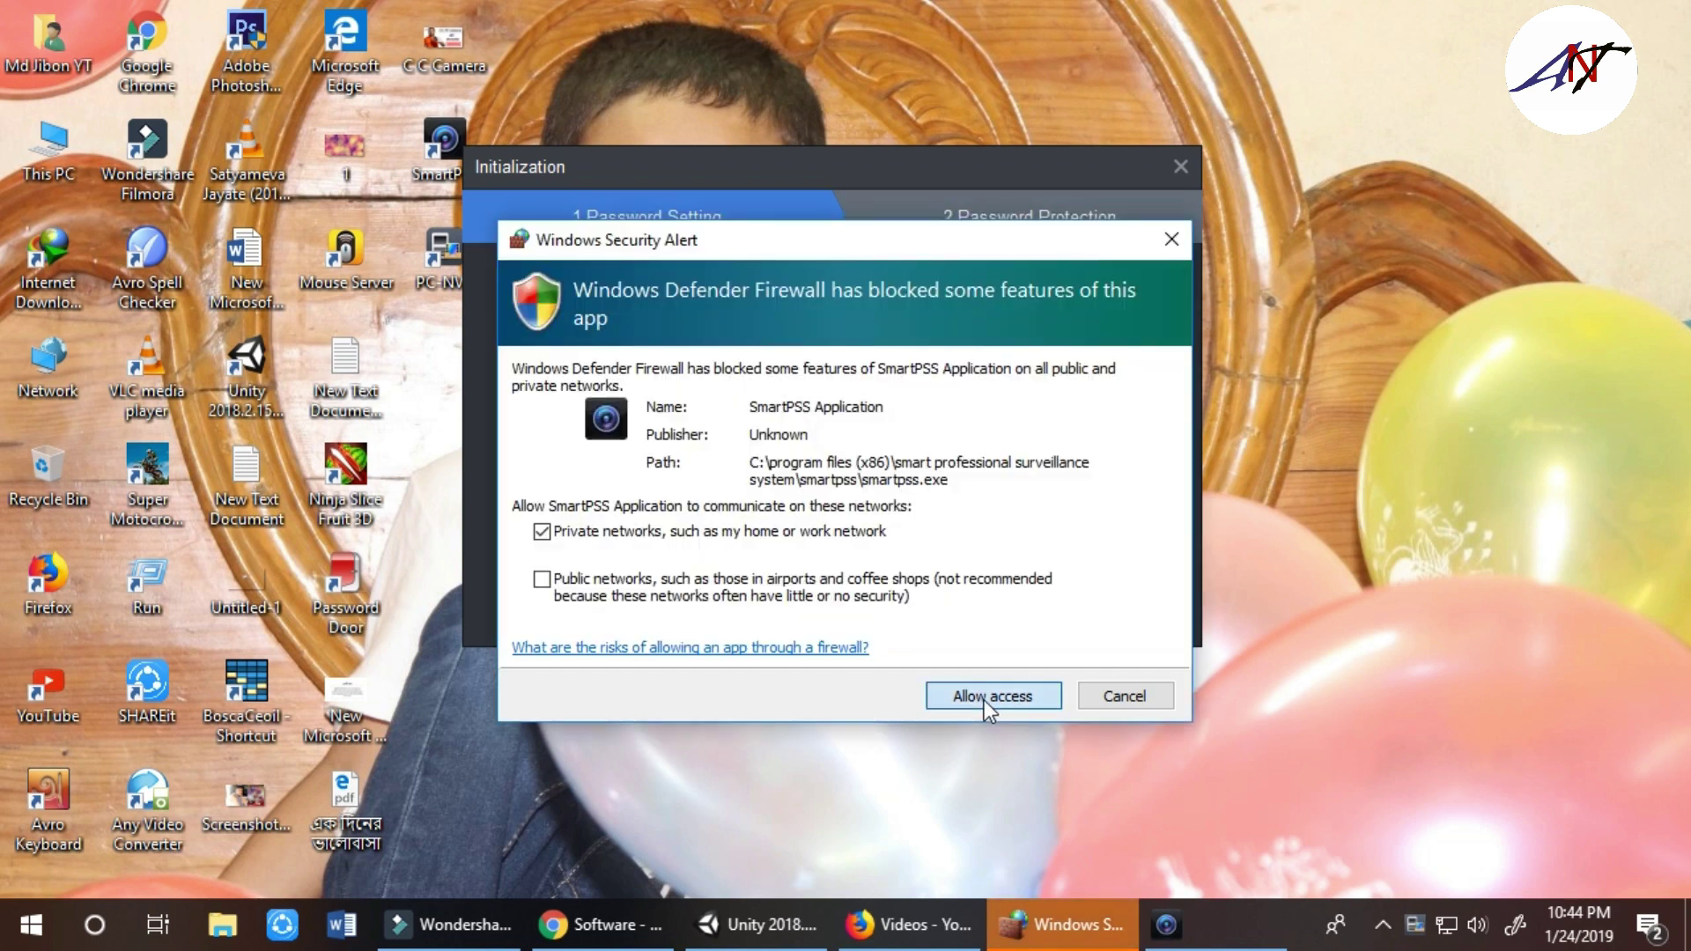
{"action": "left_click", "coordinate": [963, 691]}
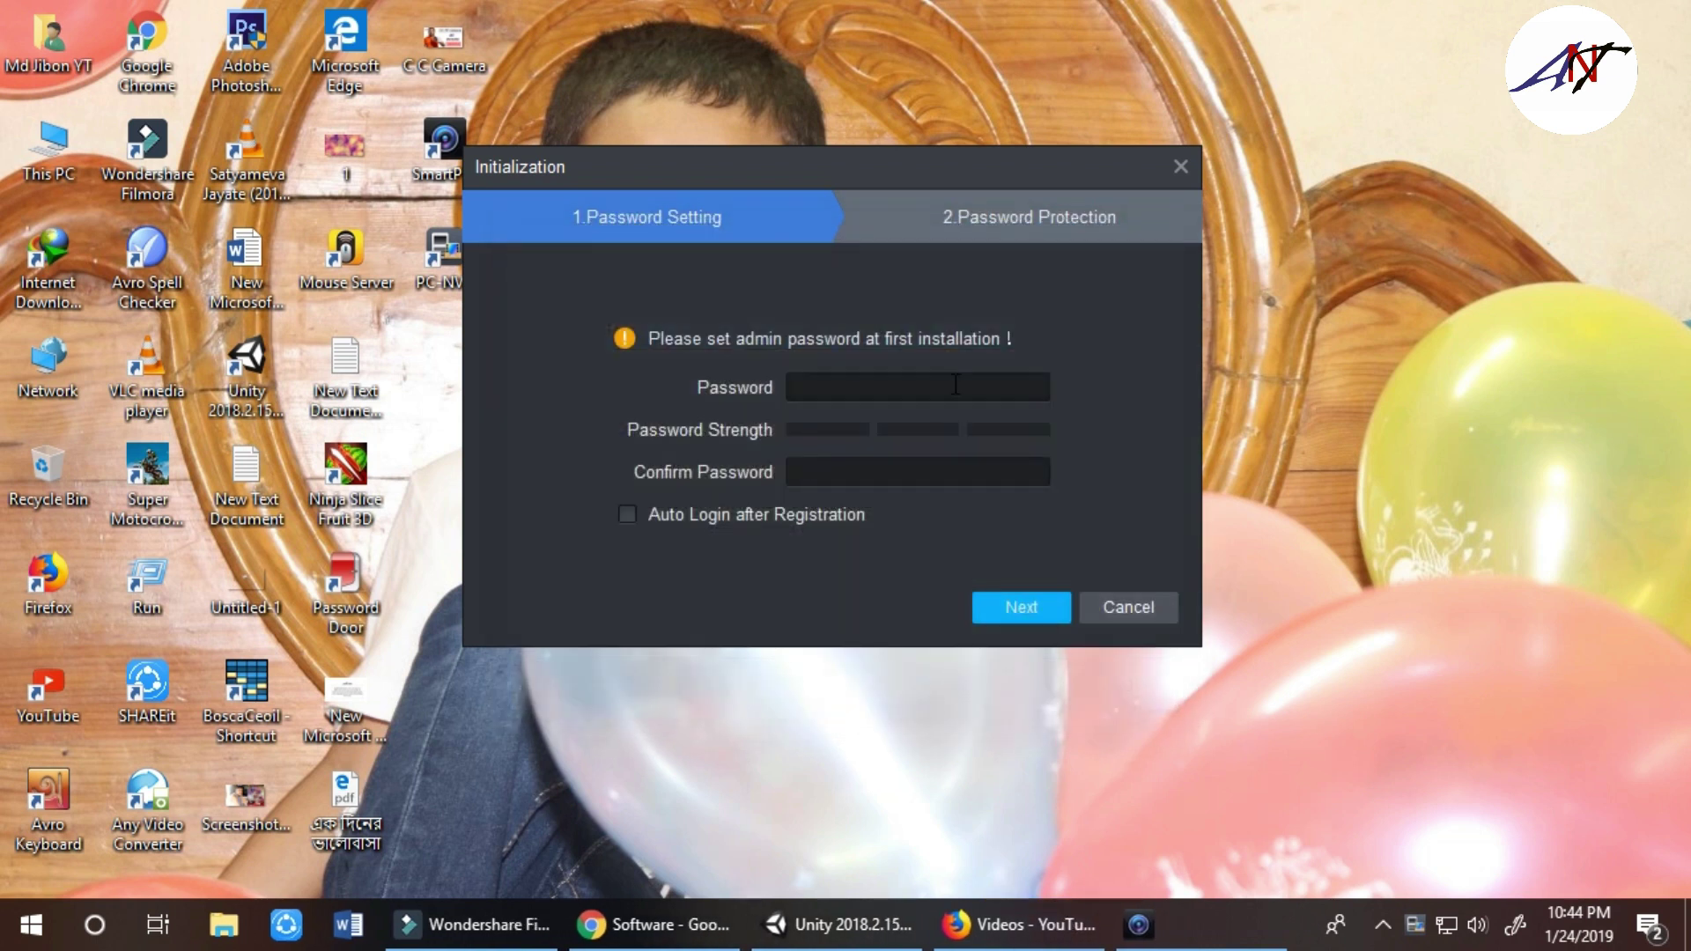
Enable auto login after registration, enter and confirm the admin password, then continue
{"action": "left_click", "coordinate": [630, 517]}
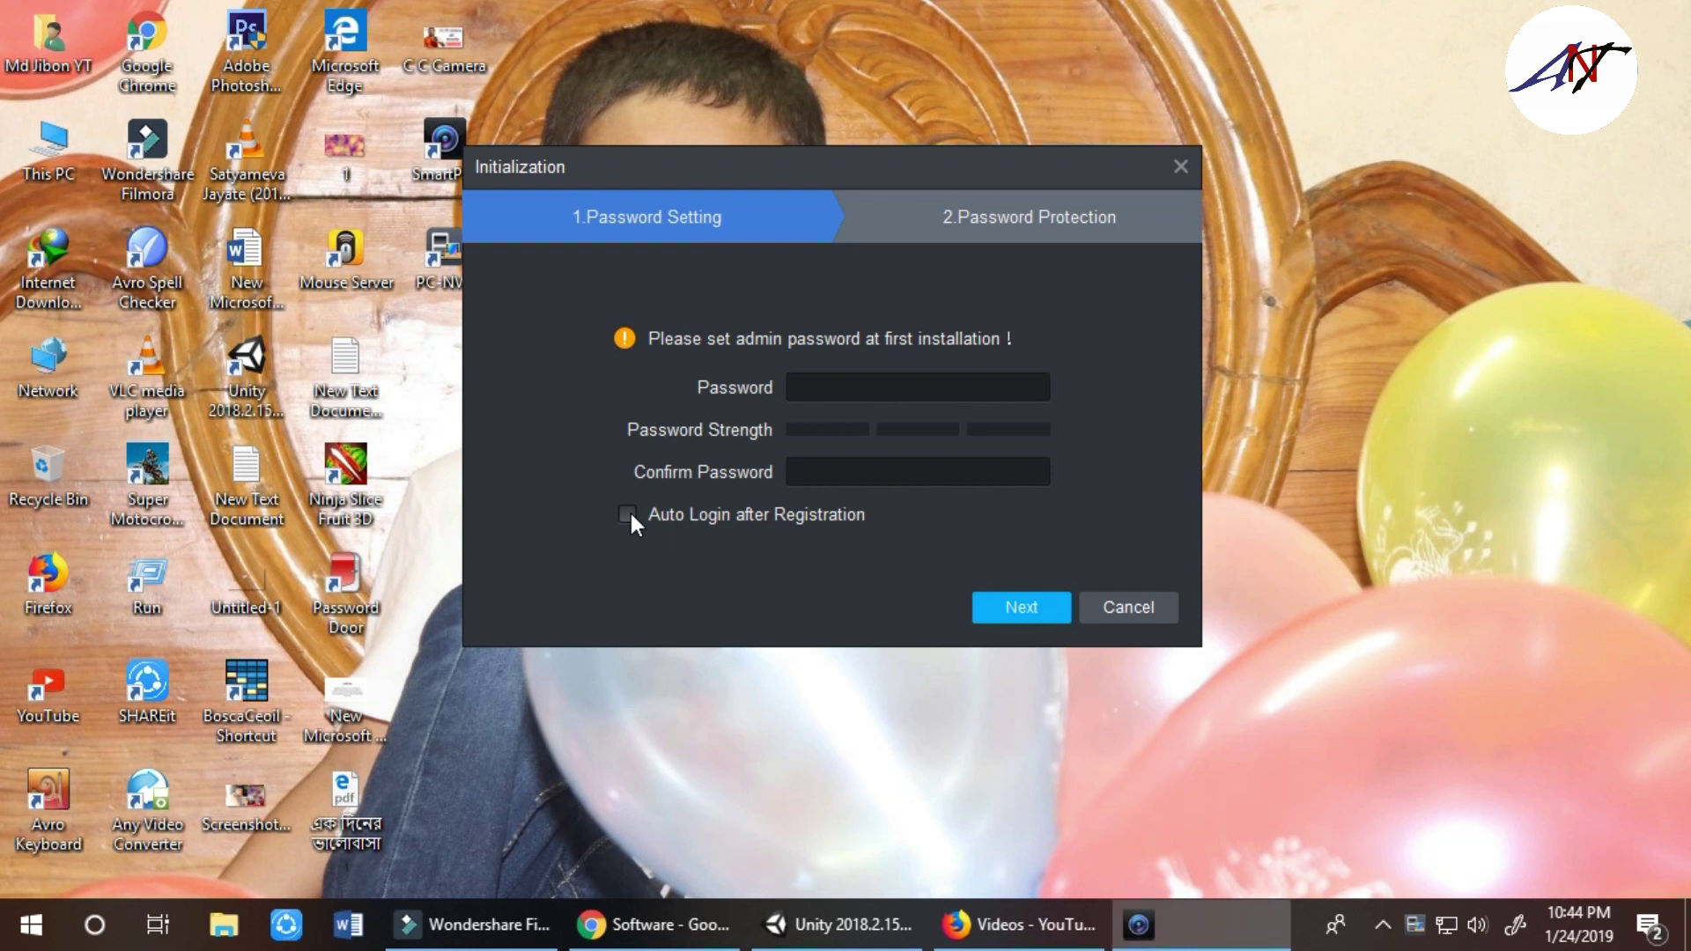
{"action": "left_click", "coordinate": [832, 380]}
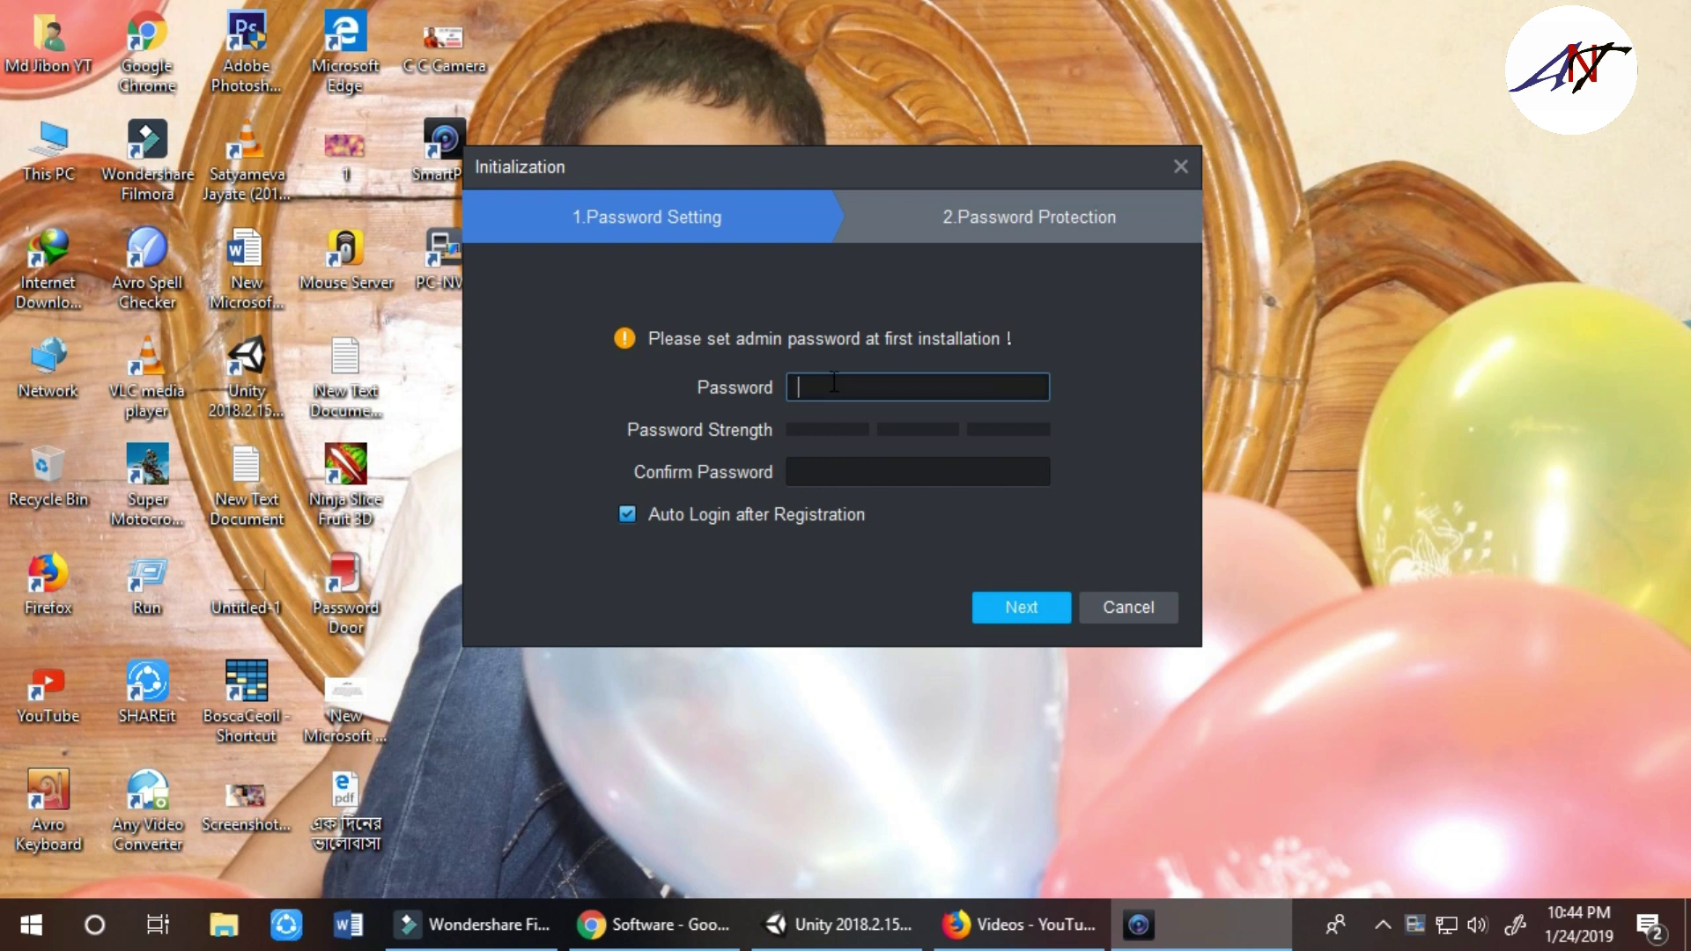
{"action": "type", "text": "aa"}
{"action": "key", "text": "BackSpace"}
{"action": "key", "text": "BackSpace"}
{"action": "type", "text": "123456789"}
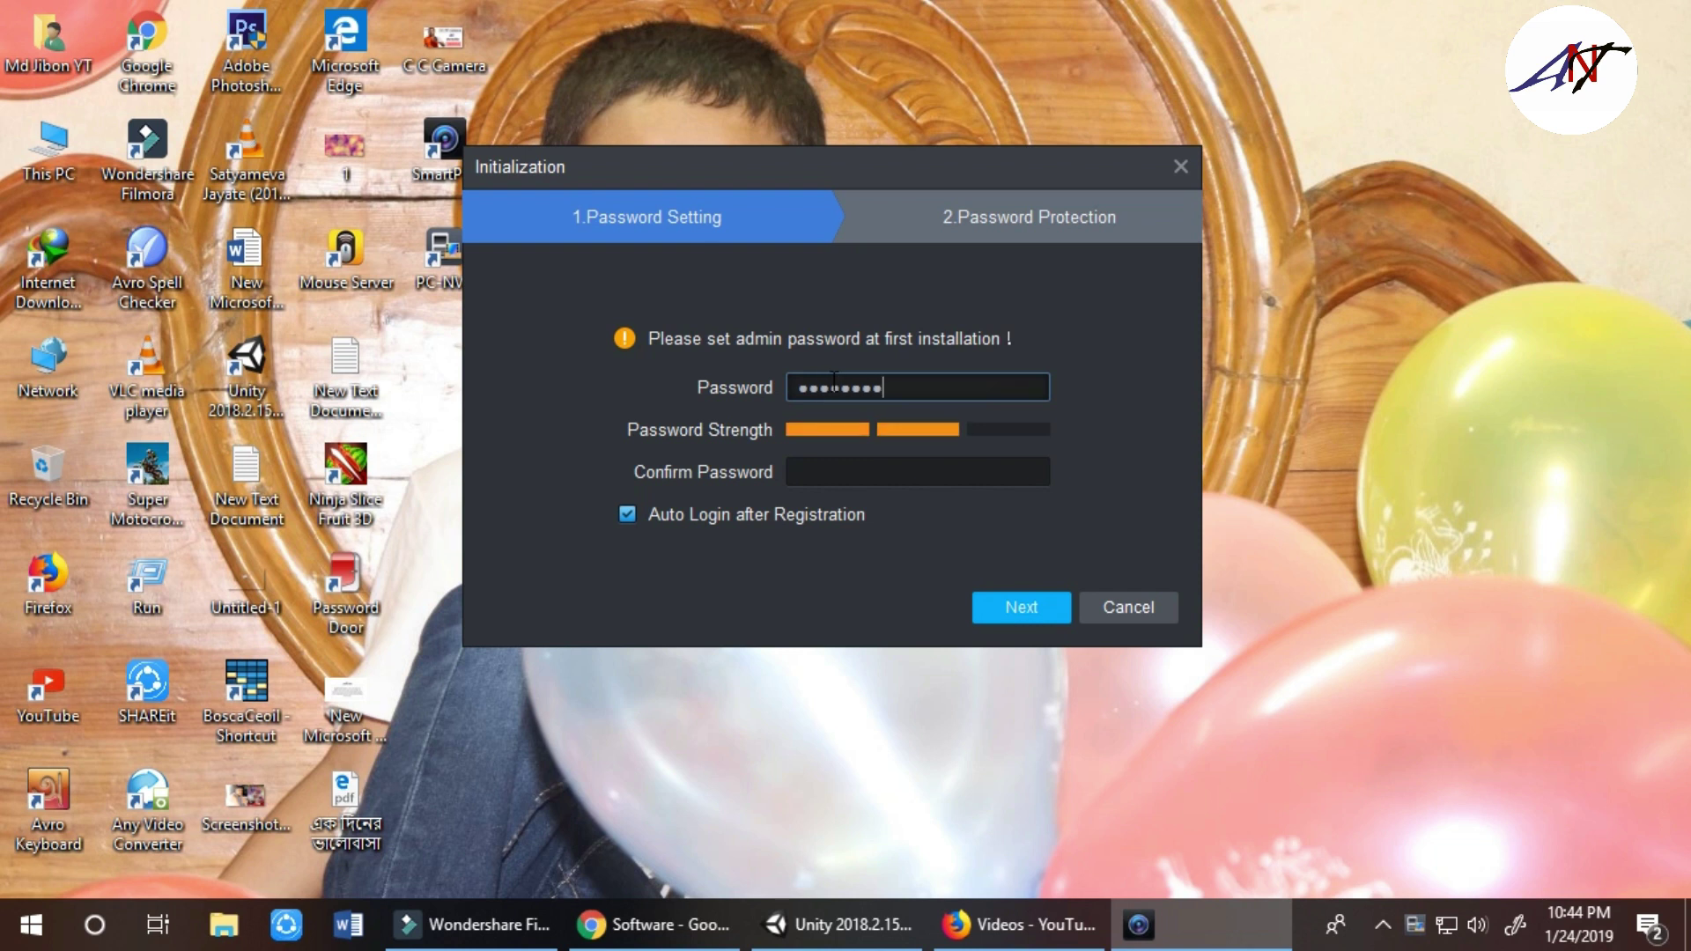
{"action": "left_click", "coordinate": [887, 473]}
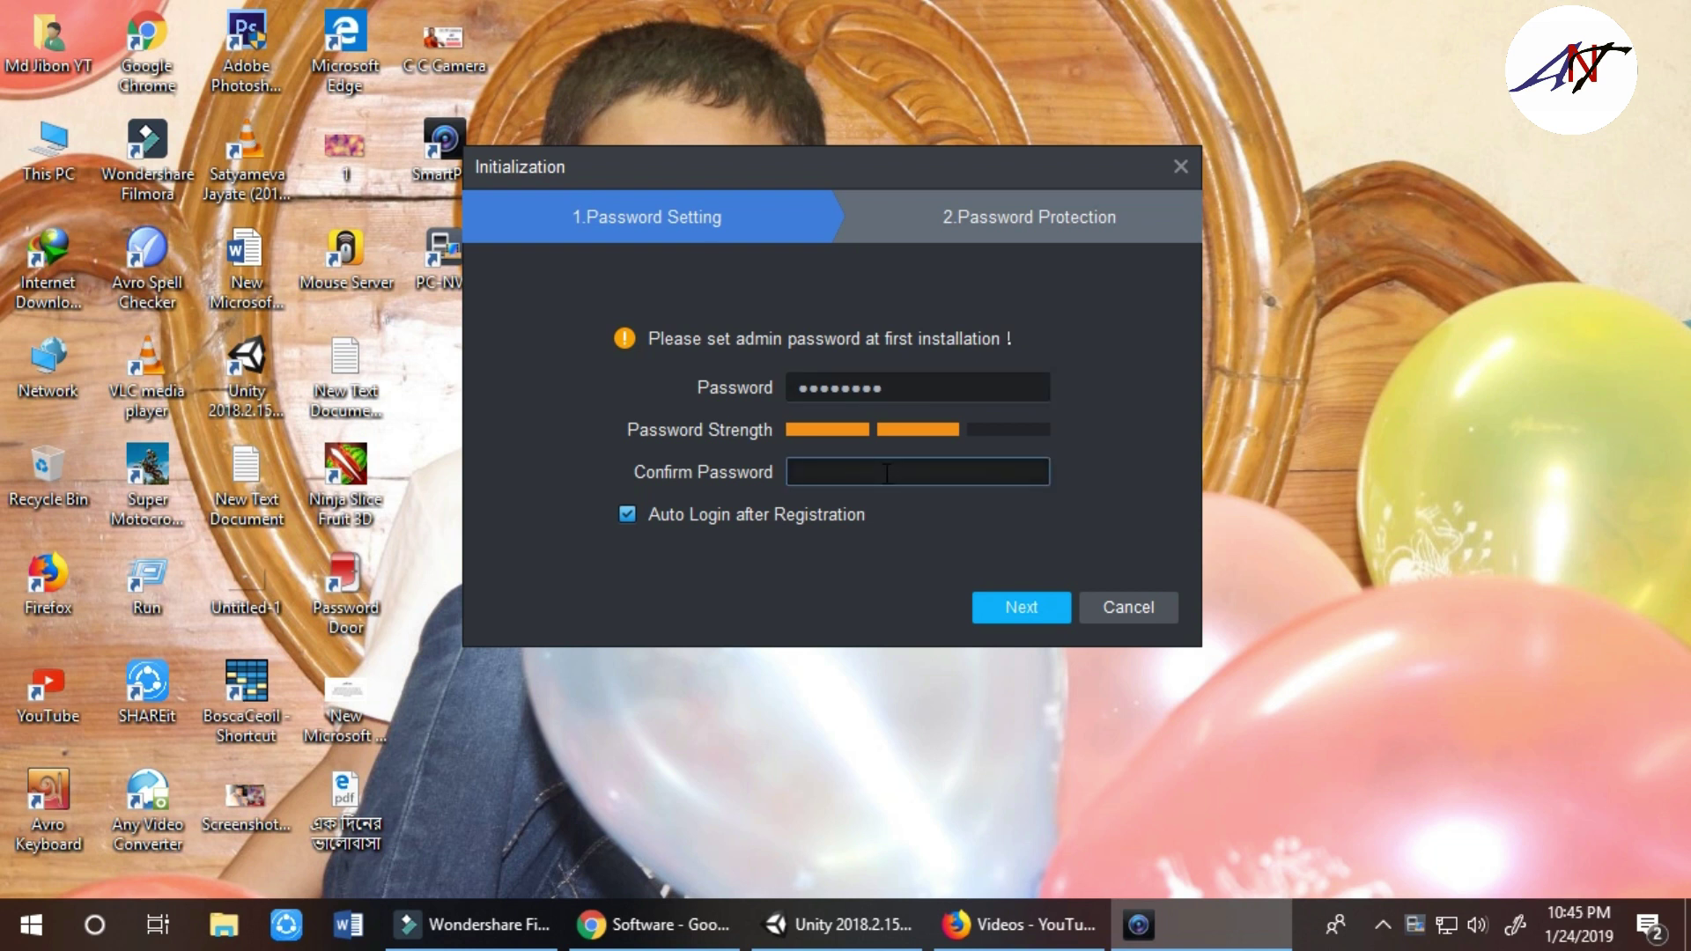
{"action": "type", "text": "aaa"}
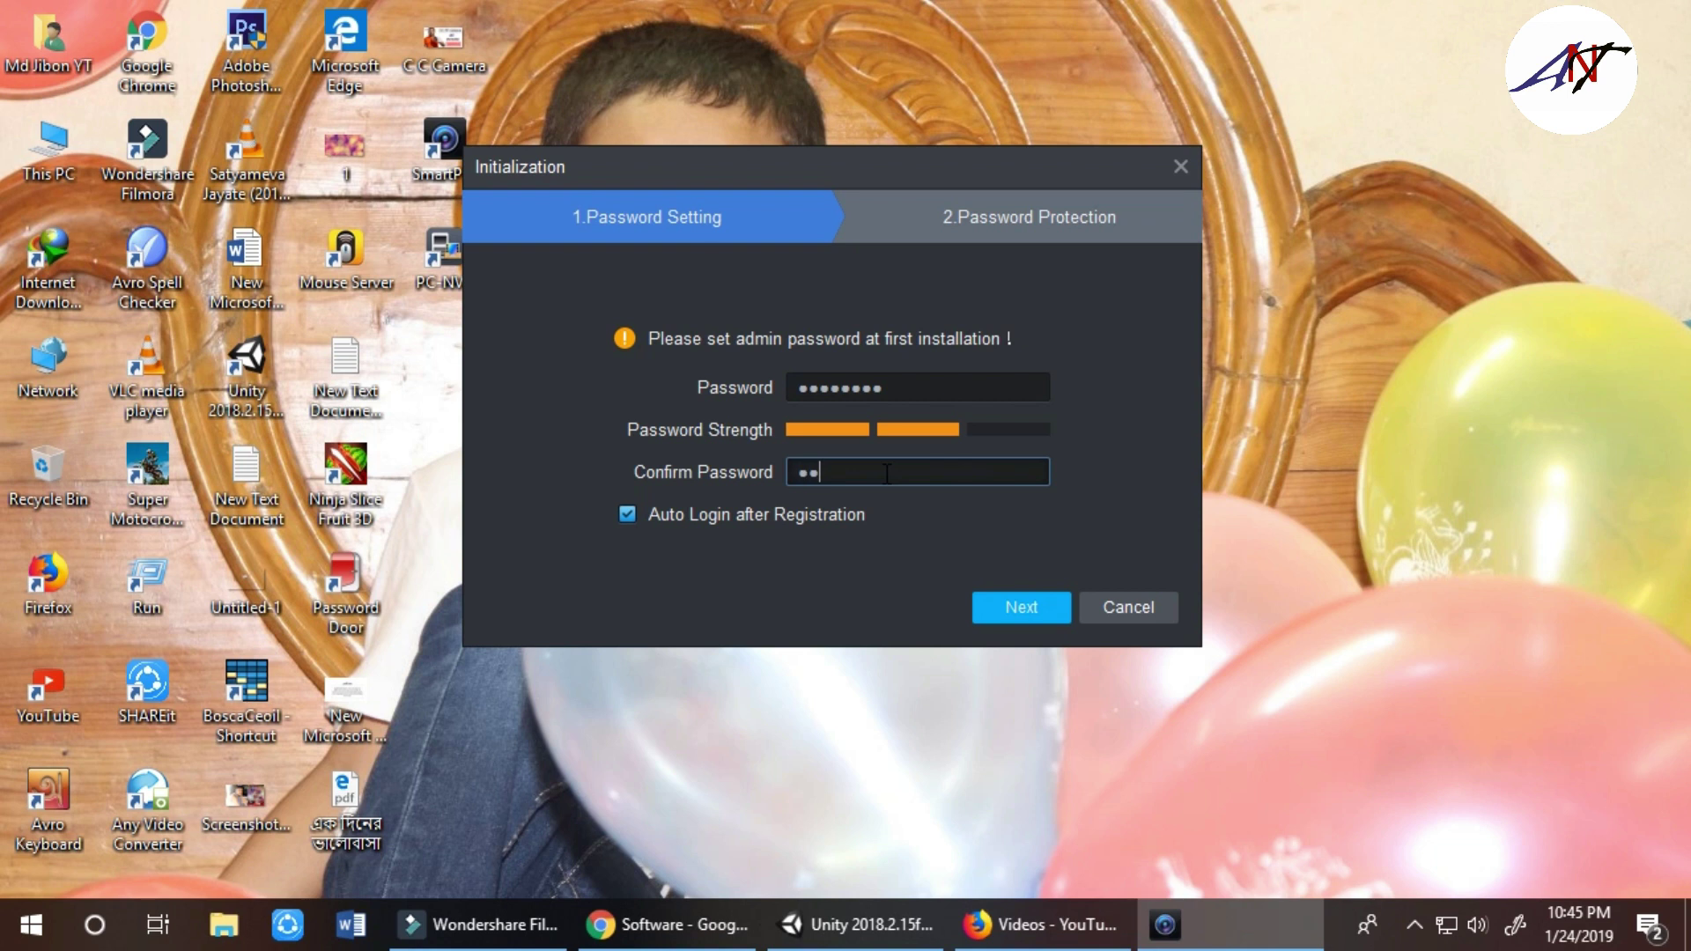
{"action": "type", "text": "aaaaa"}
{"action": "left_click", "coordinate": [992, 615]}
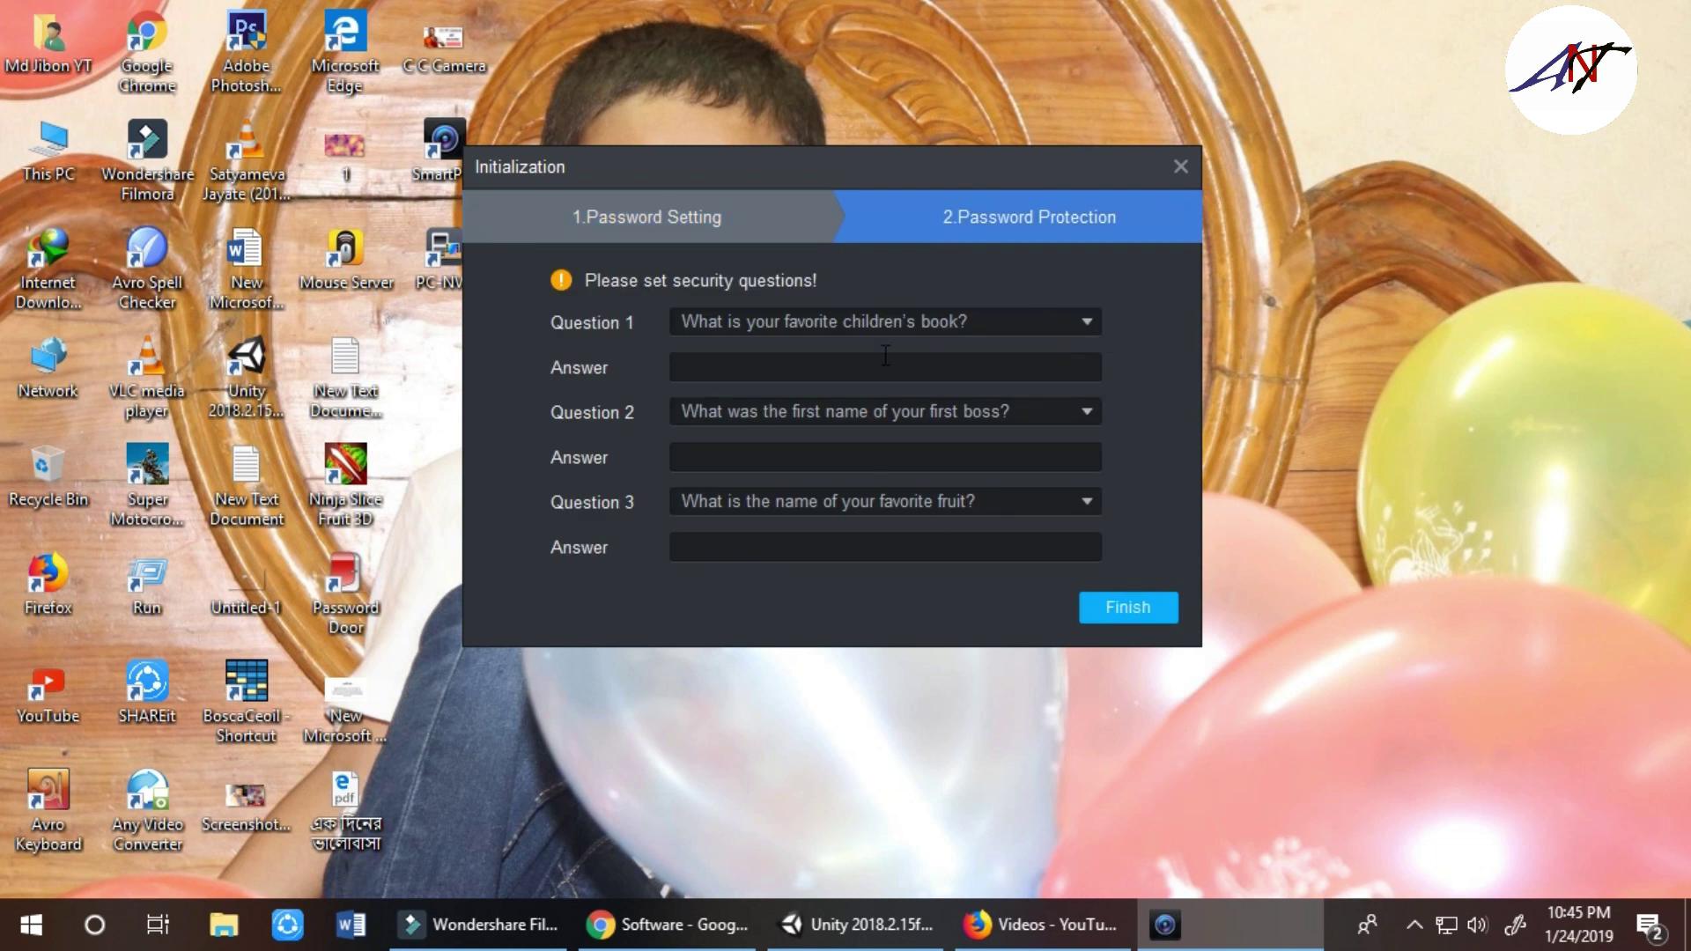
Choose the nickname question for Question 1, enter the security answers, and finish initialization
{"action": "left_click", "coordinate": [1124, 598]}
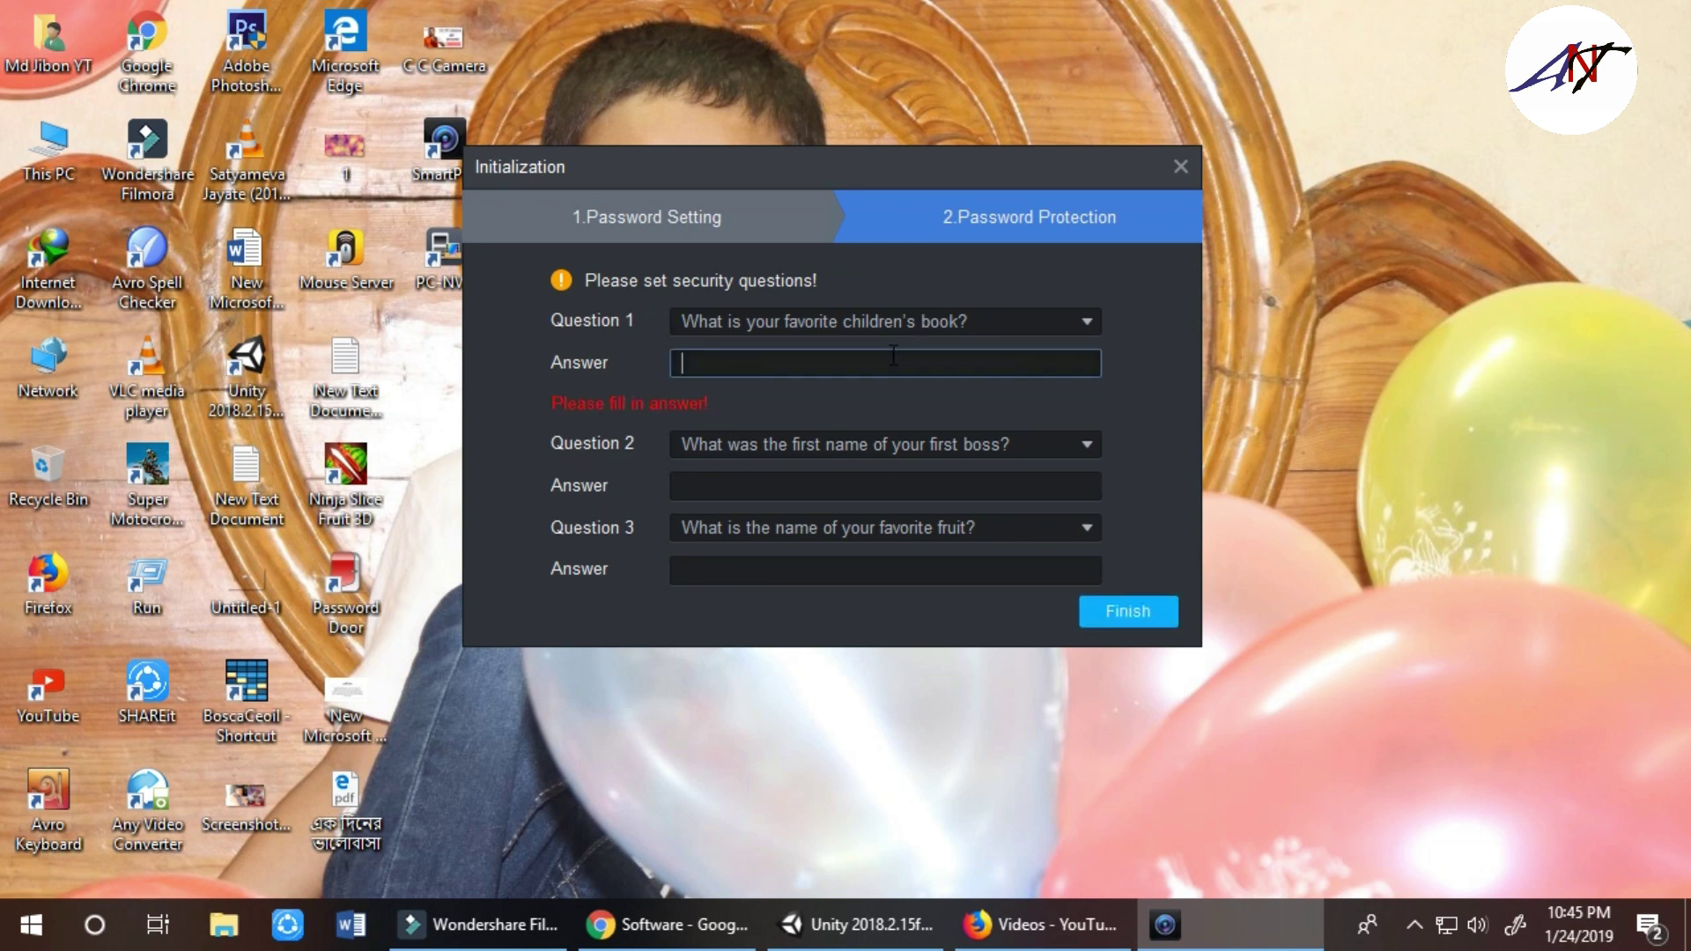
{"action": "left_click", "coordinate": [983, 322]}
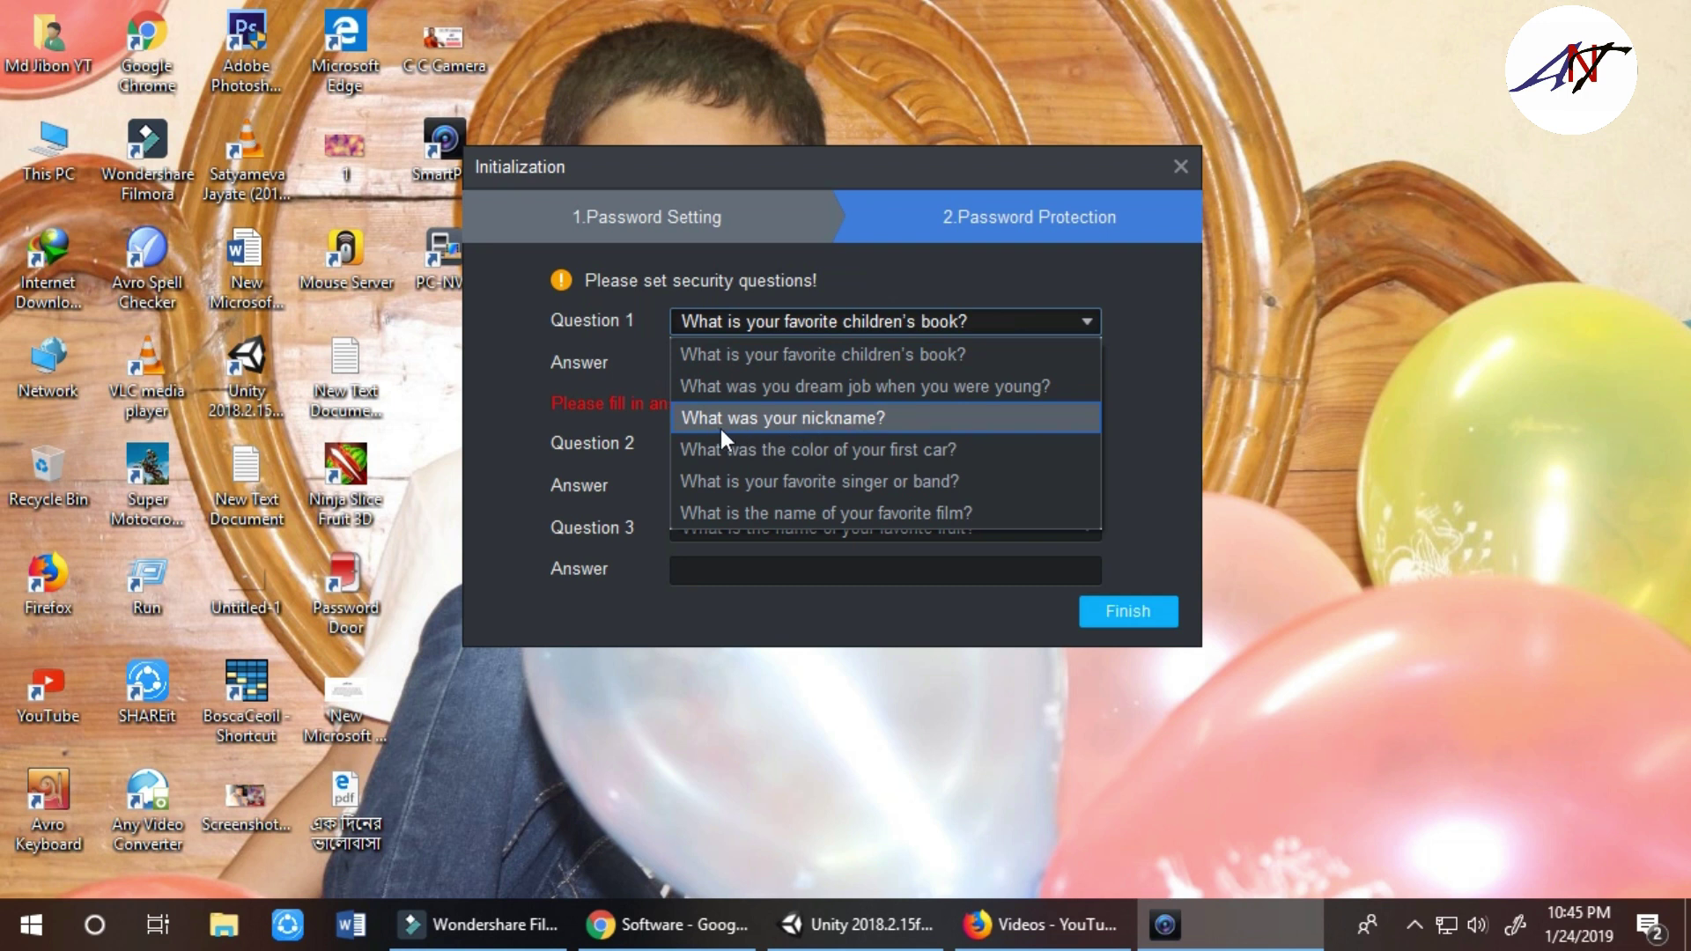
{"action": "left_click", "coordinate": [859, 421]}
{"action": "left_click", "coordinate": [754, 363]}
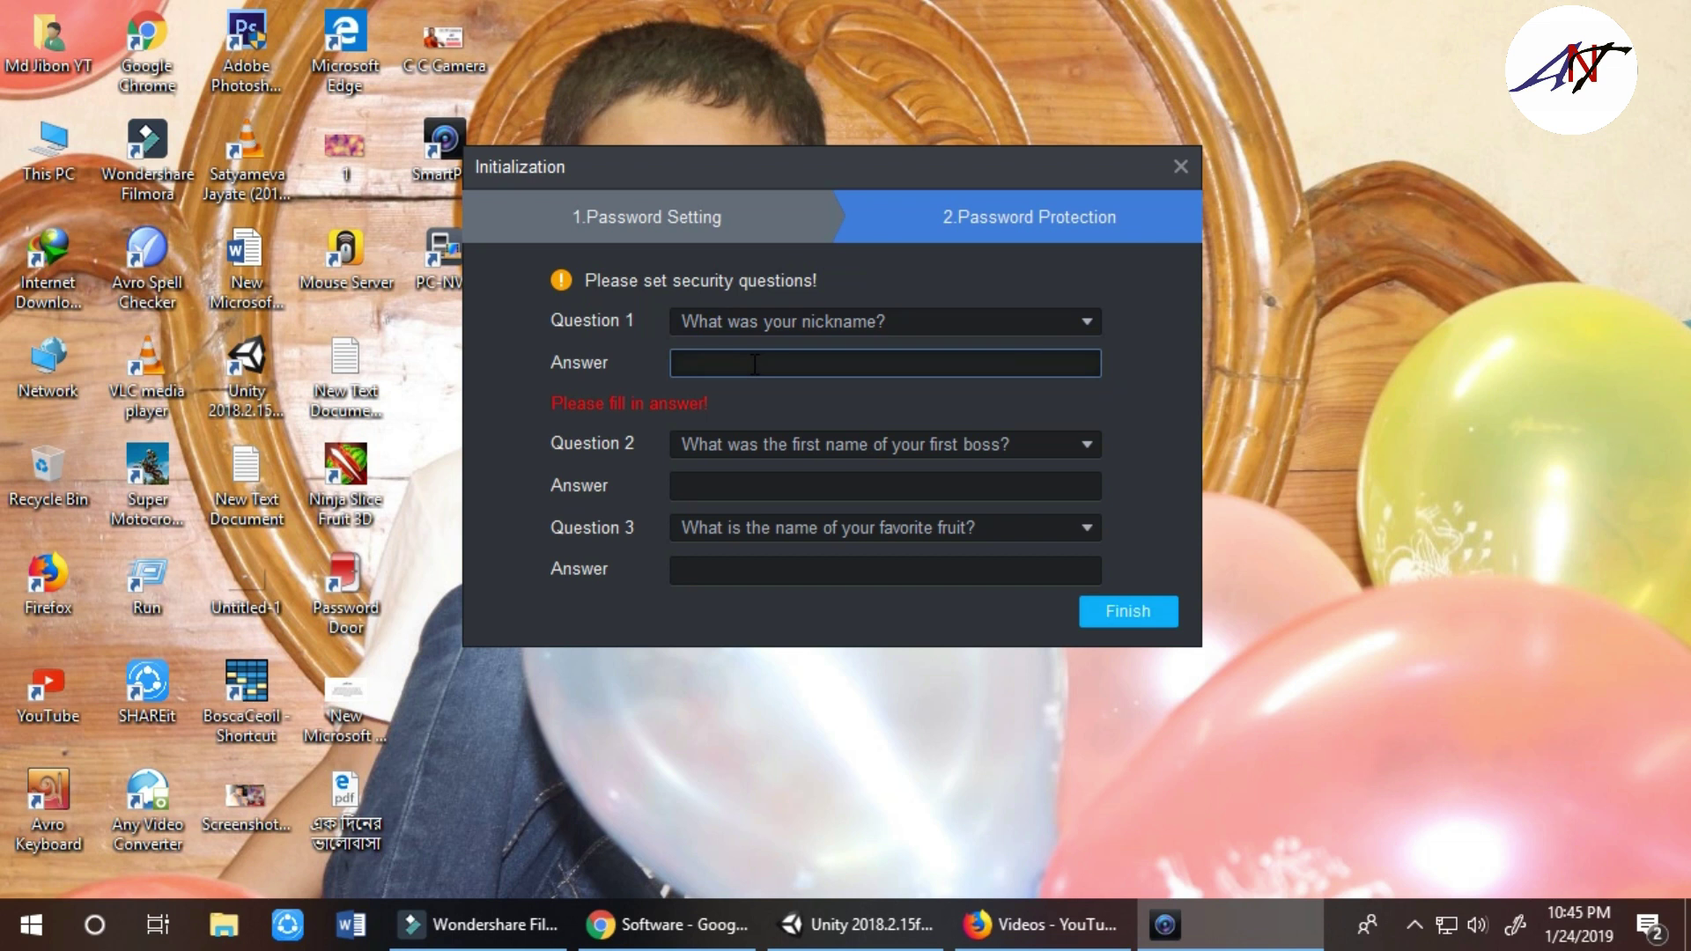
{"action": "left_click", "coordinate": [1045, 328]}
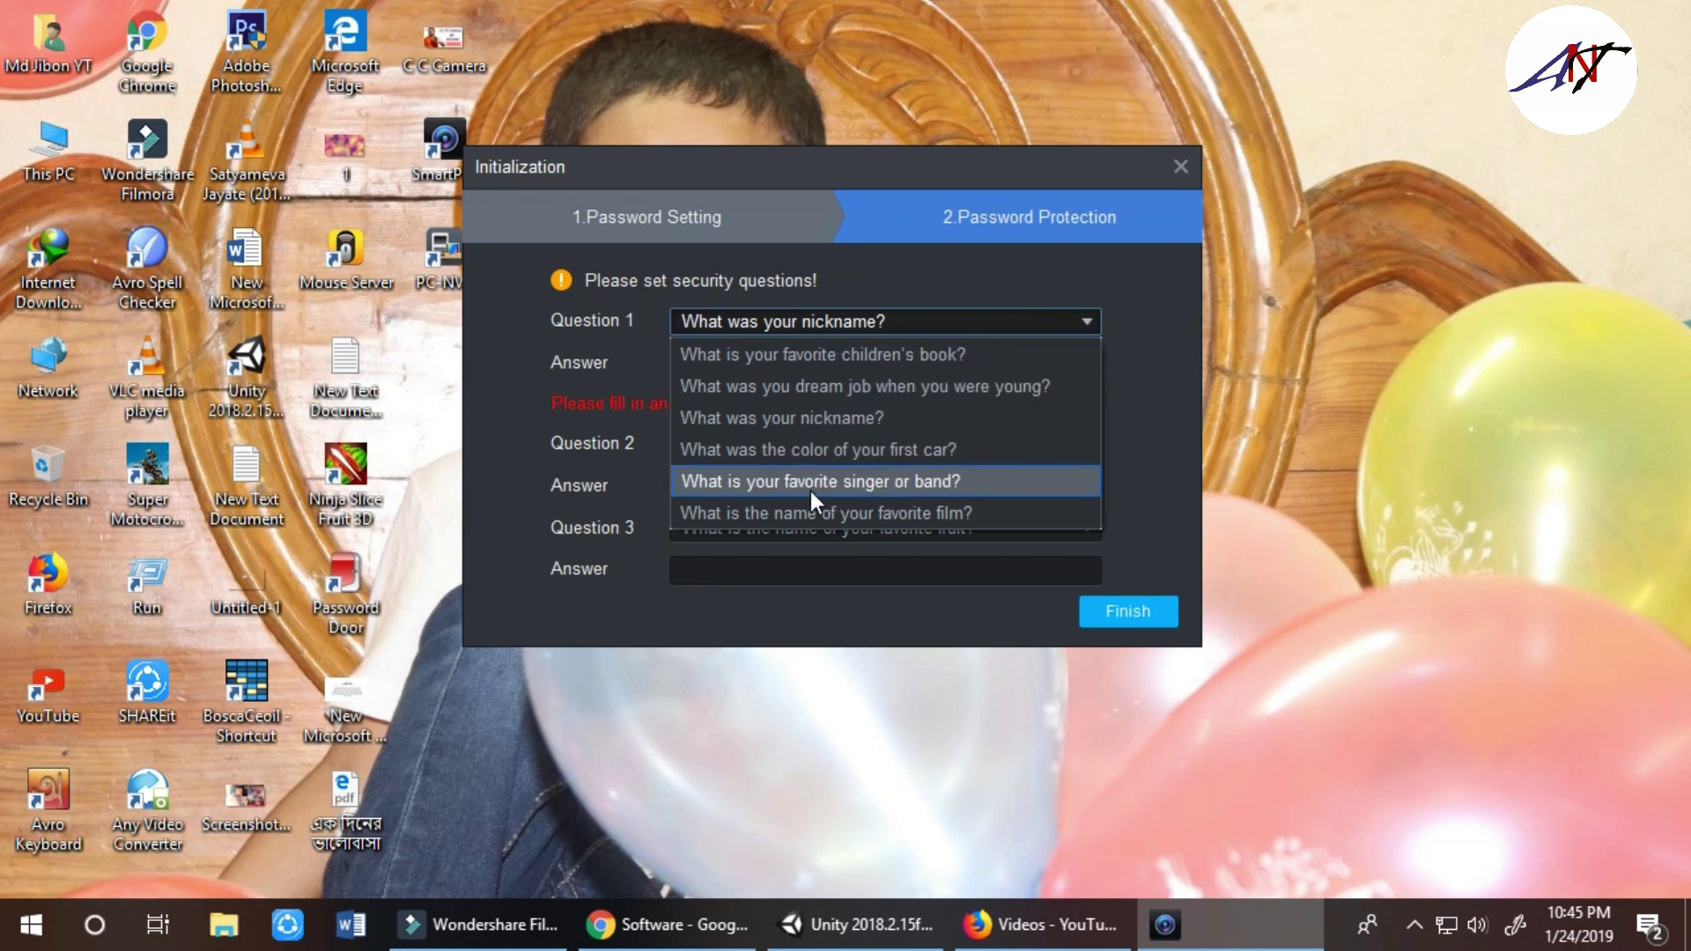
{"action": "type", "text": "D"}
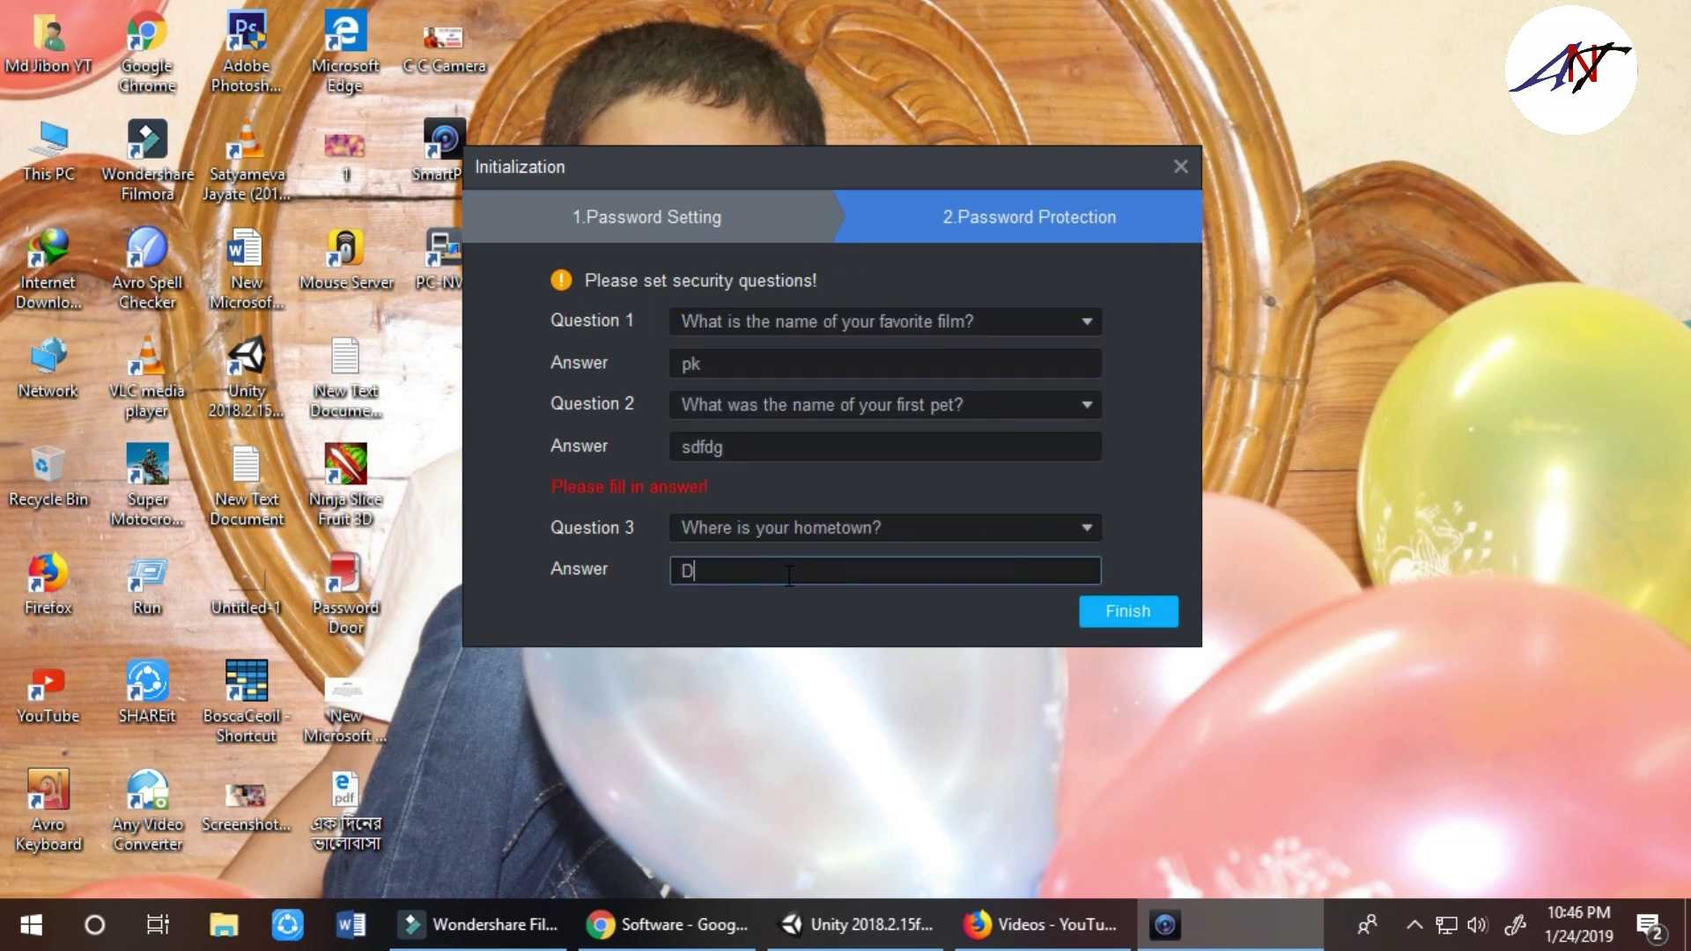
{"action": "type", "text": "haka"}
{"action": "left_click", "coordinate": [1100, 615]}
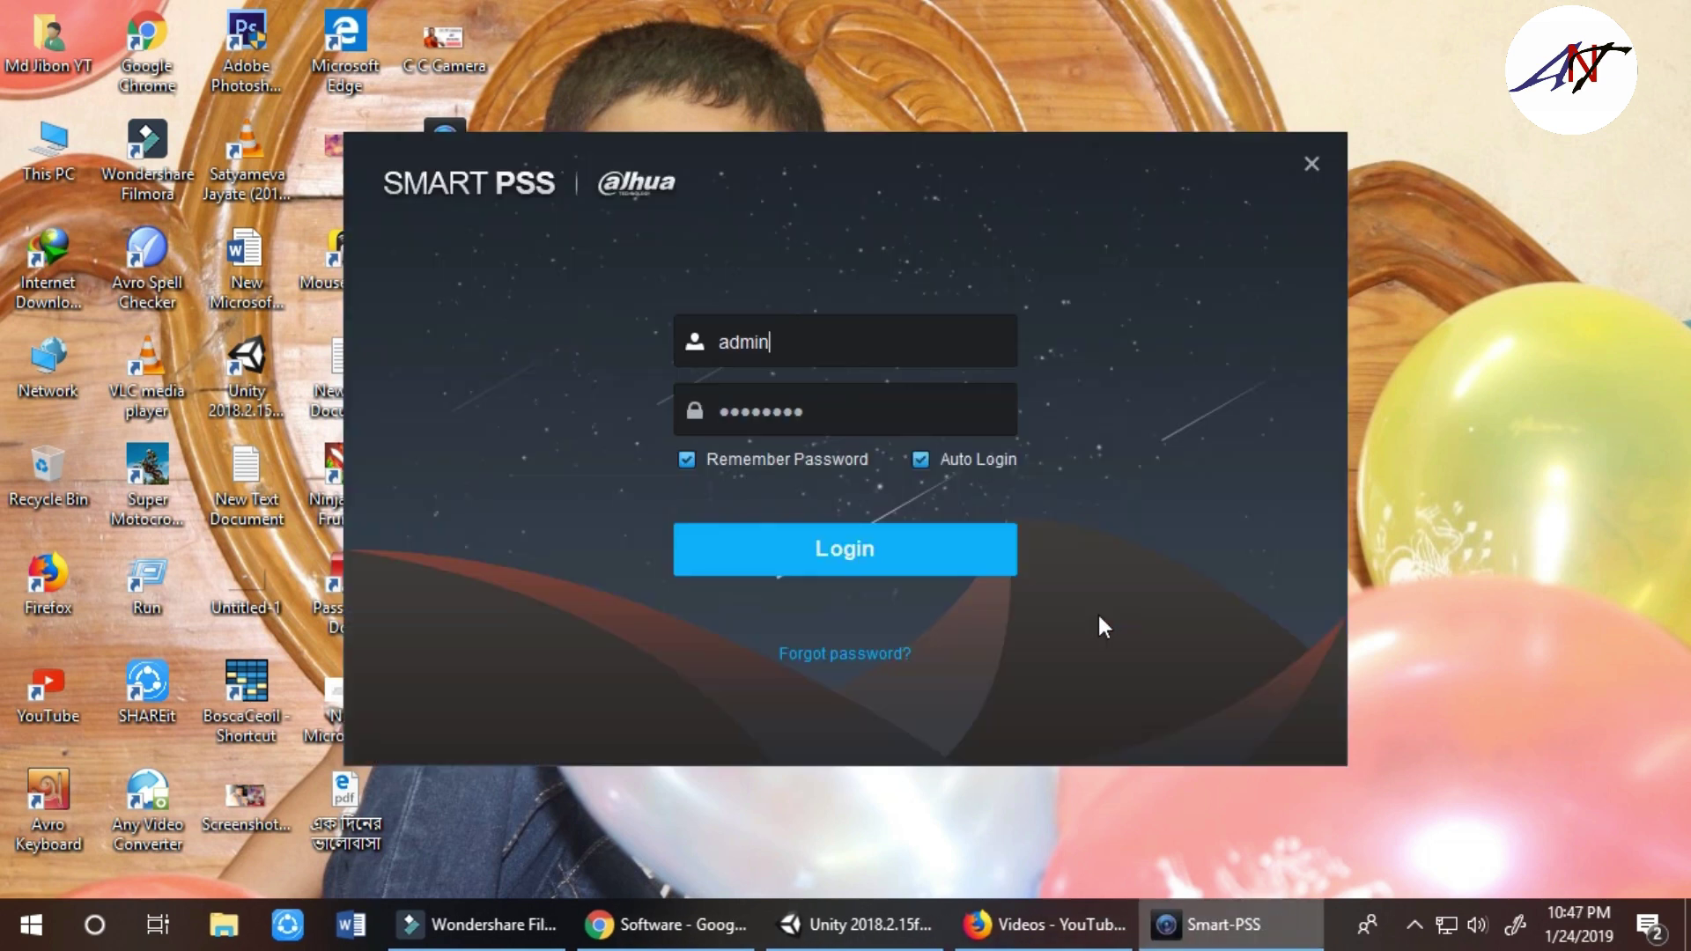
Log in to SmartPSS, dismiss the intro tour, and reposition the window on the desktop
{"action": "left_click", "coordinate": [971, 557]}
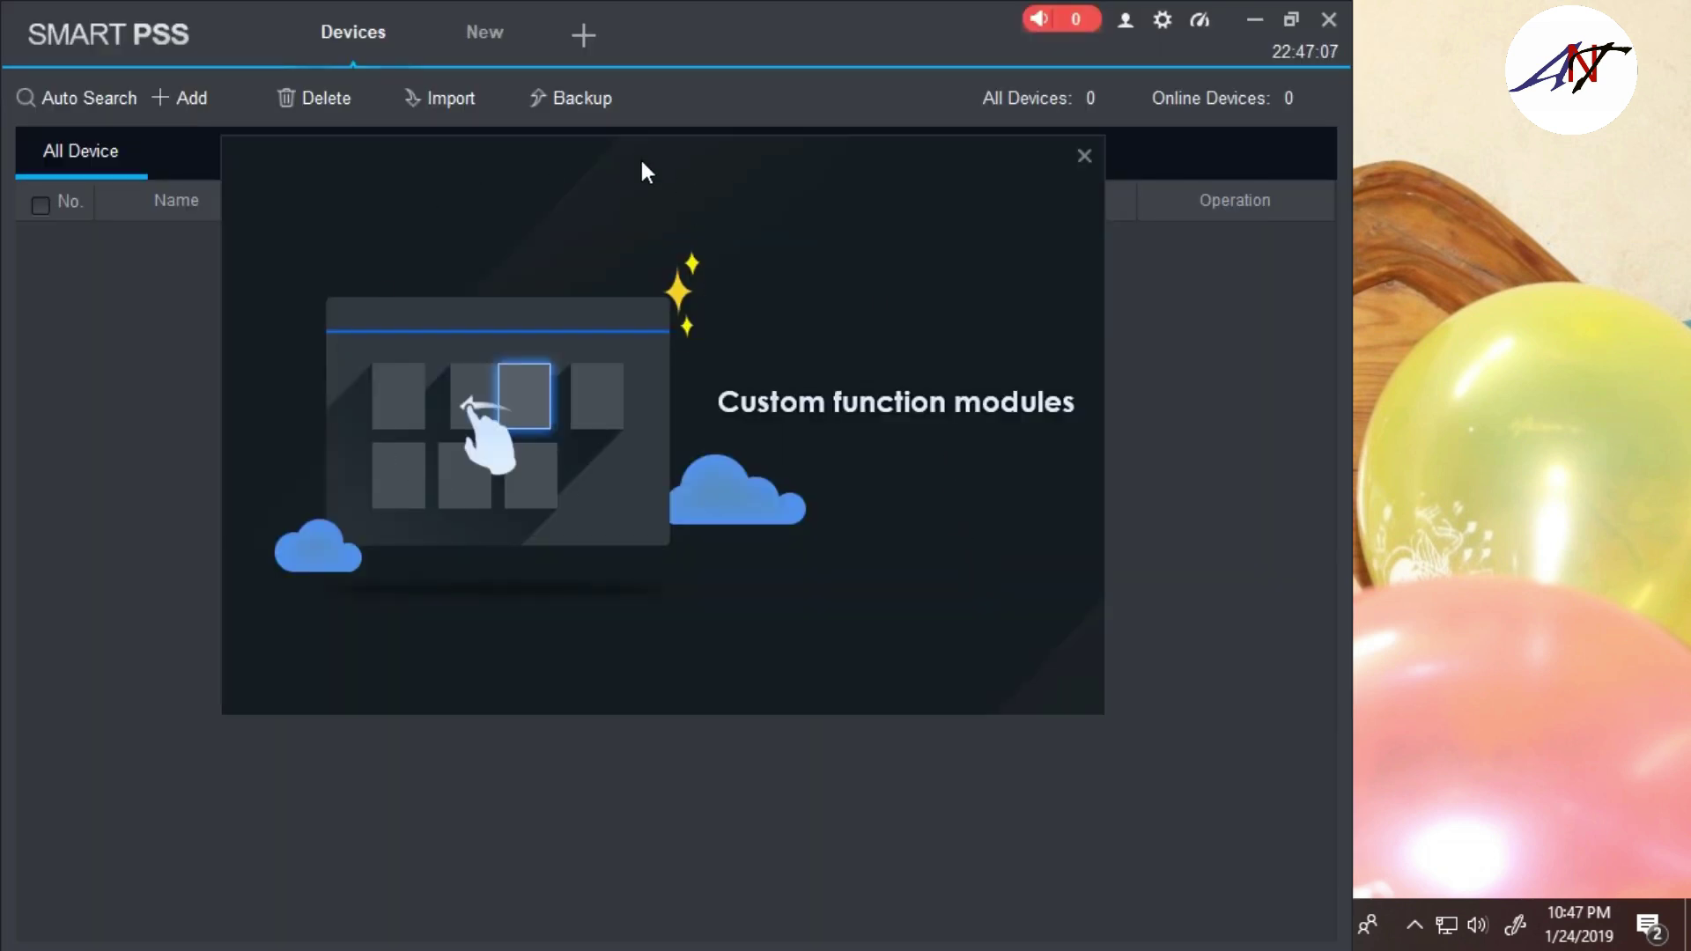
{"action": "left_click", "coordinate": [1084, 155]}
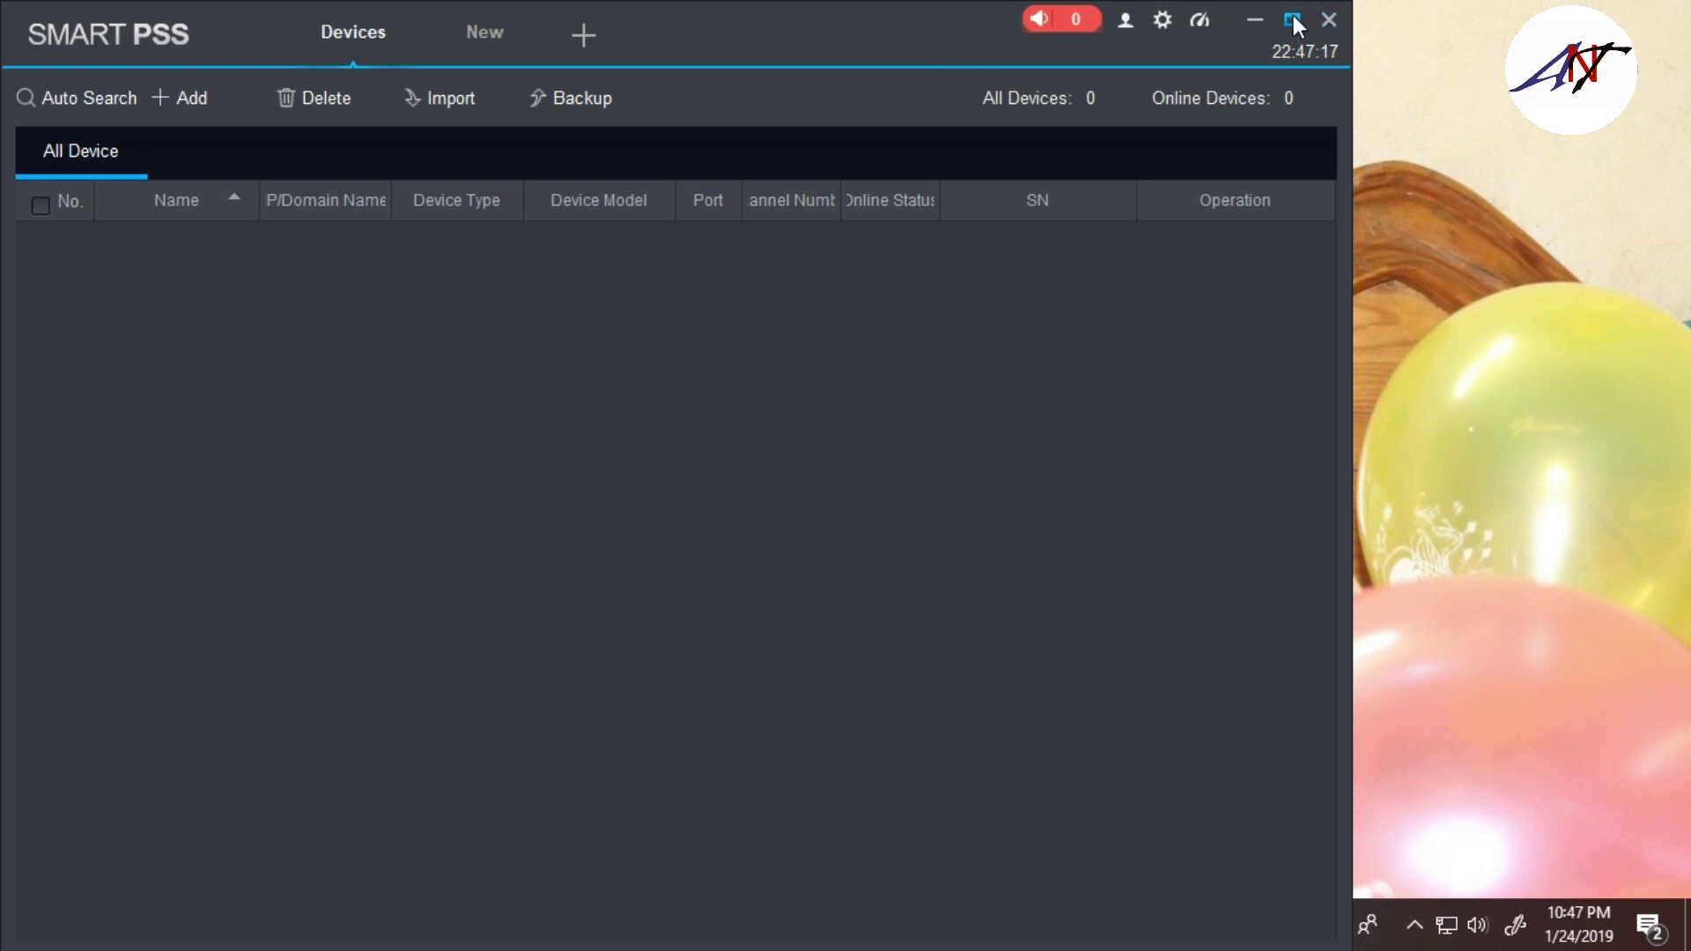
{"action": "mouse_move", "coordinate": [874, 16]}
{"action": "left_mouse_down"}
{"action": "mouse_move", "coordinate": [921, 384]}
{"action": "mouse_move", "coordinate": [1202, 79]}
{"action": "mouse_move", "coordinate": [1111, 95]}
{"action": "mouse_move", "coordinate": [859, 14]}
{"action": "left_mouse_up"}
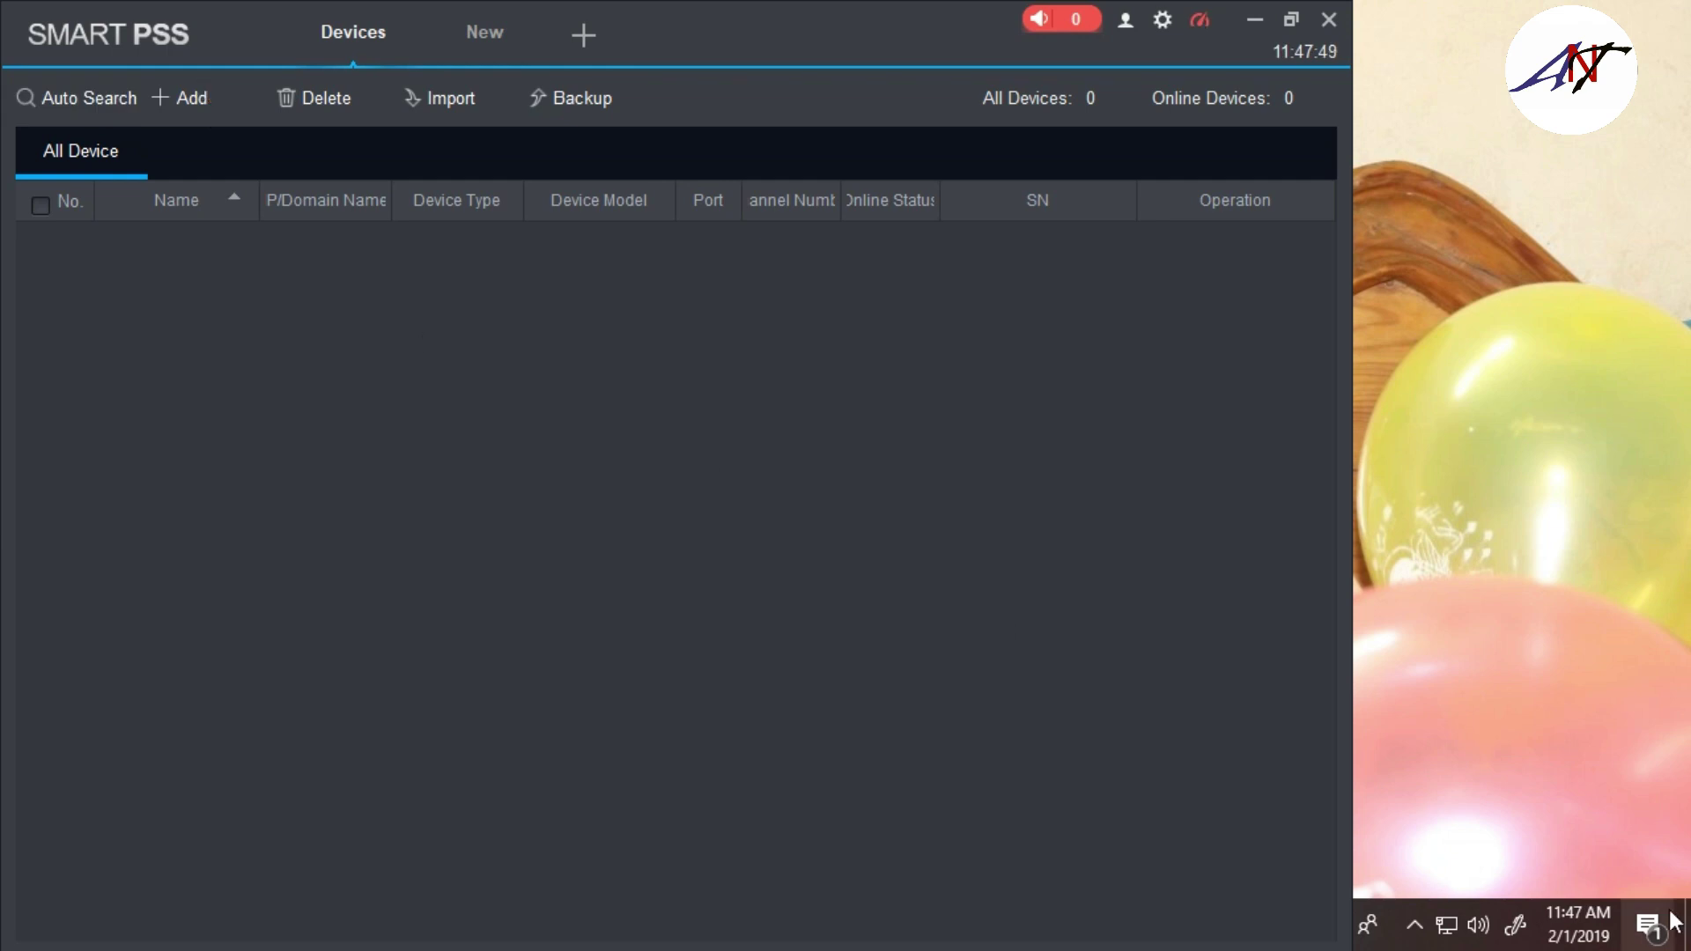
{"action": "left_click", "coordinate": [1413, 925]}
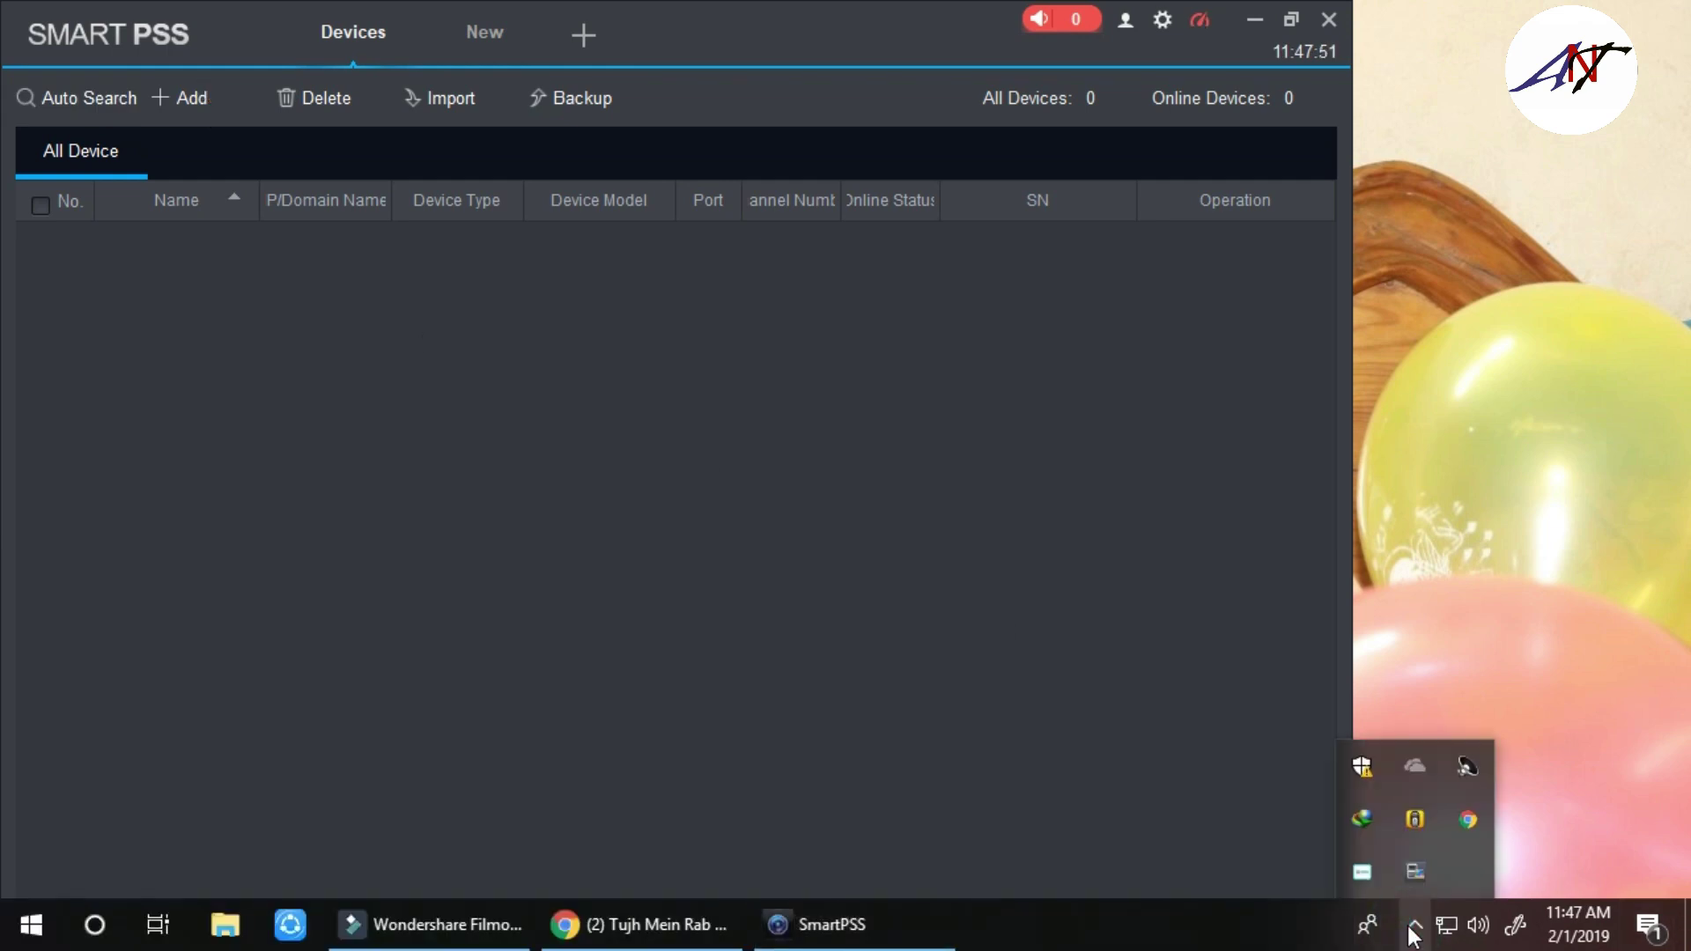
{"action": "left_click", "coordinate": [415, 325]}
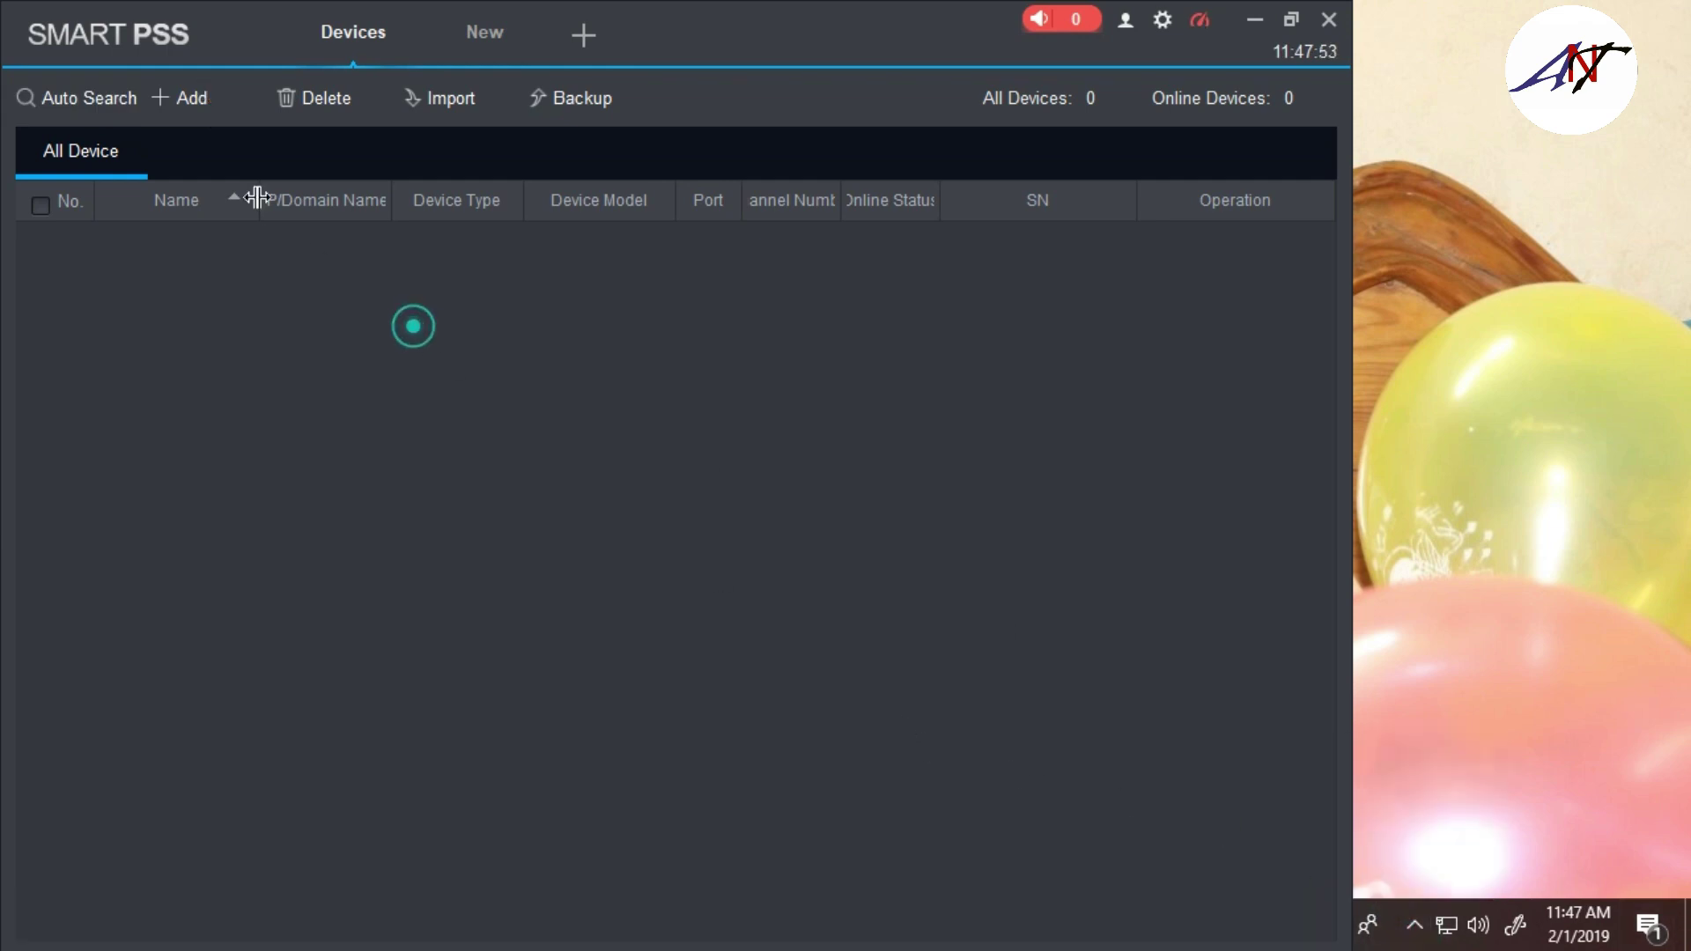
Start a manual device add named 'My Device' using the SN (For Device Support P2P) method
{"action": "left_click", "coordinate": [189, 97]}
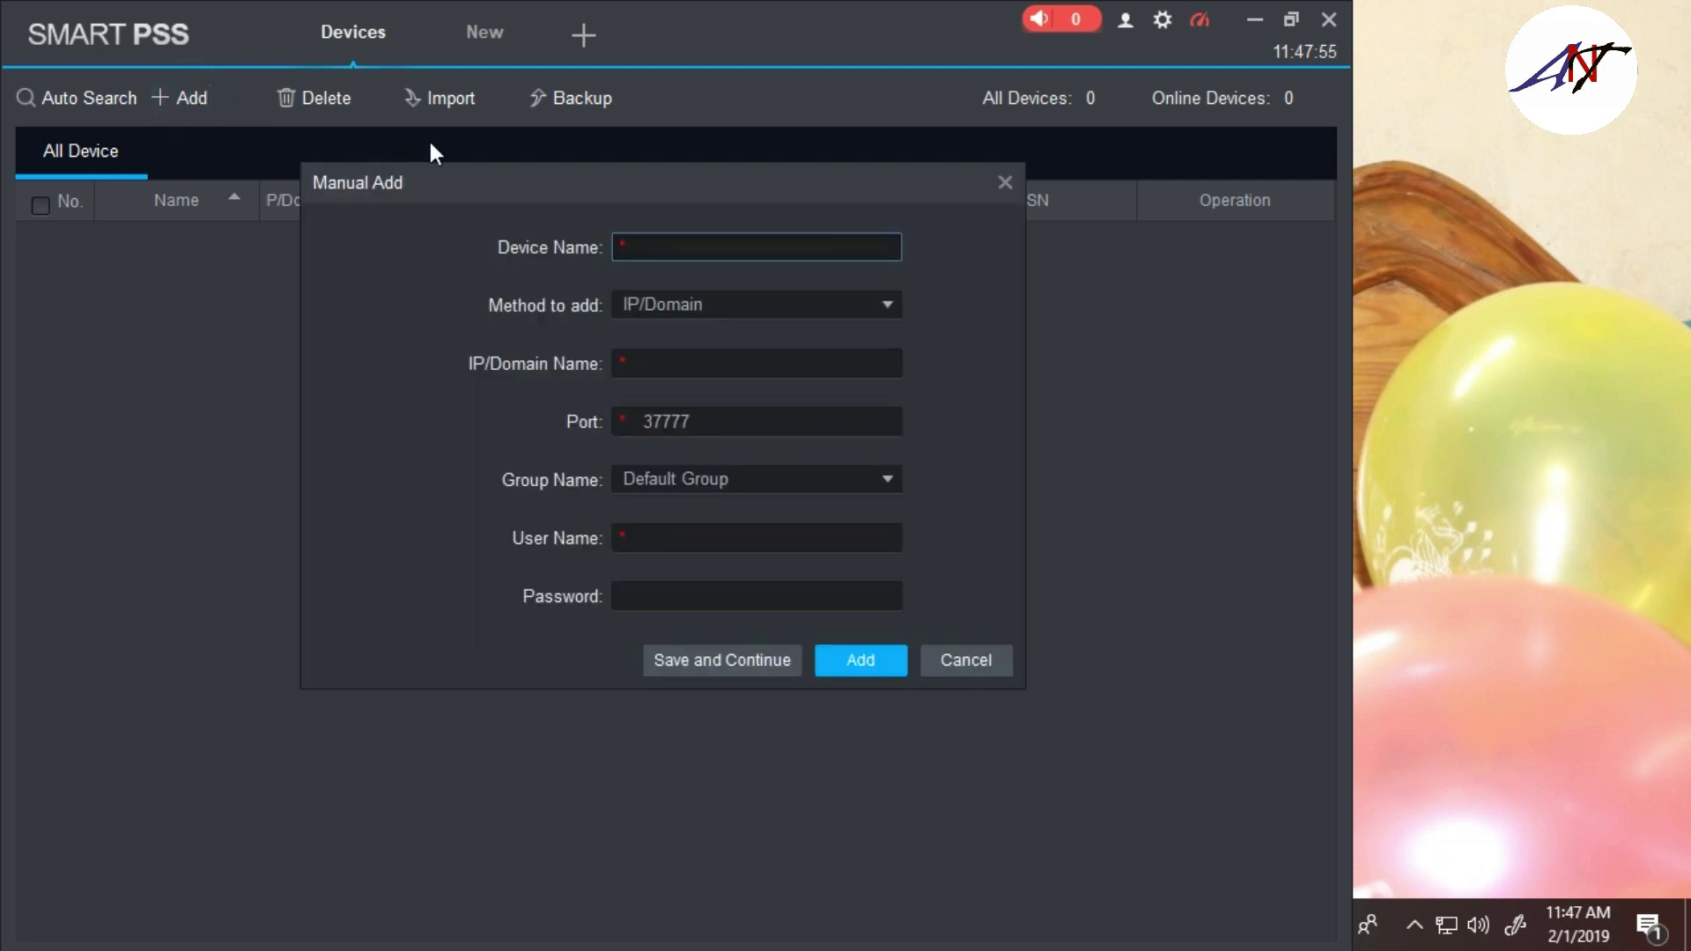
{"action": "left_click", "coordinate": [693, 250]}
{"action": "type", "text": "My Device"}
{"action": "left_click", "coordinate": [831, 304]}
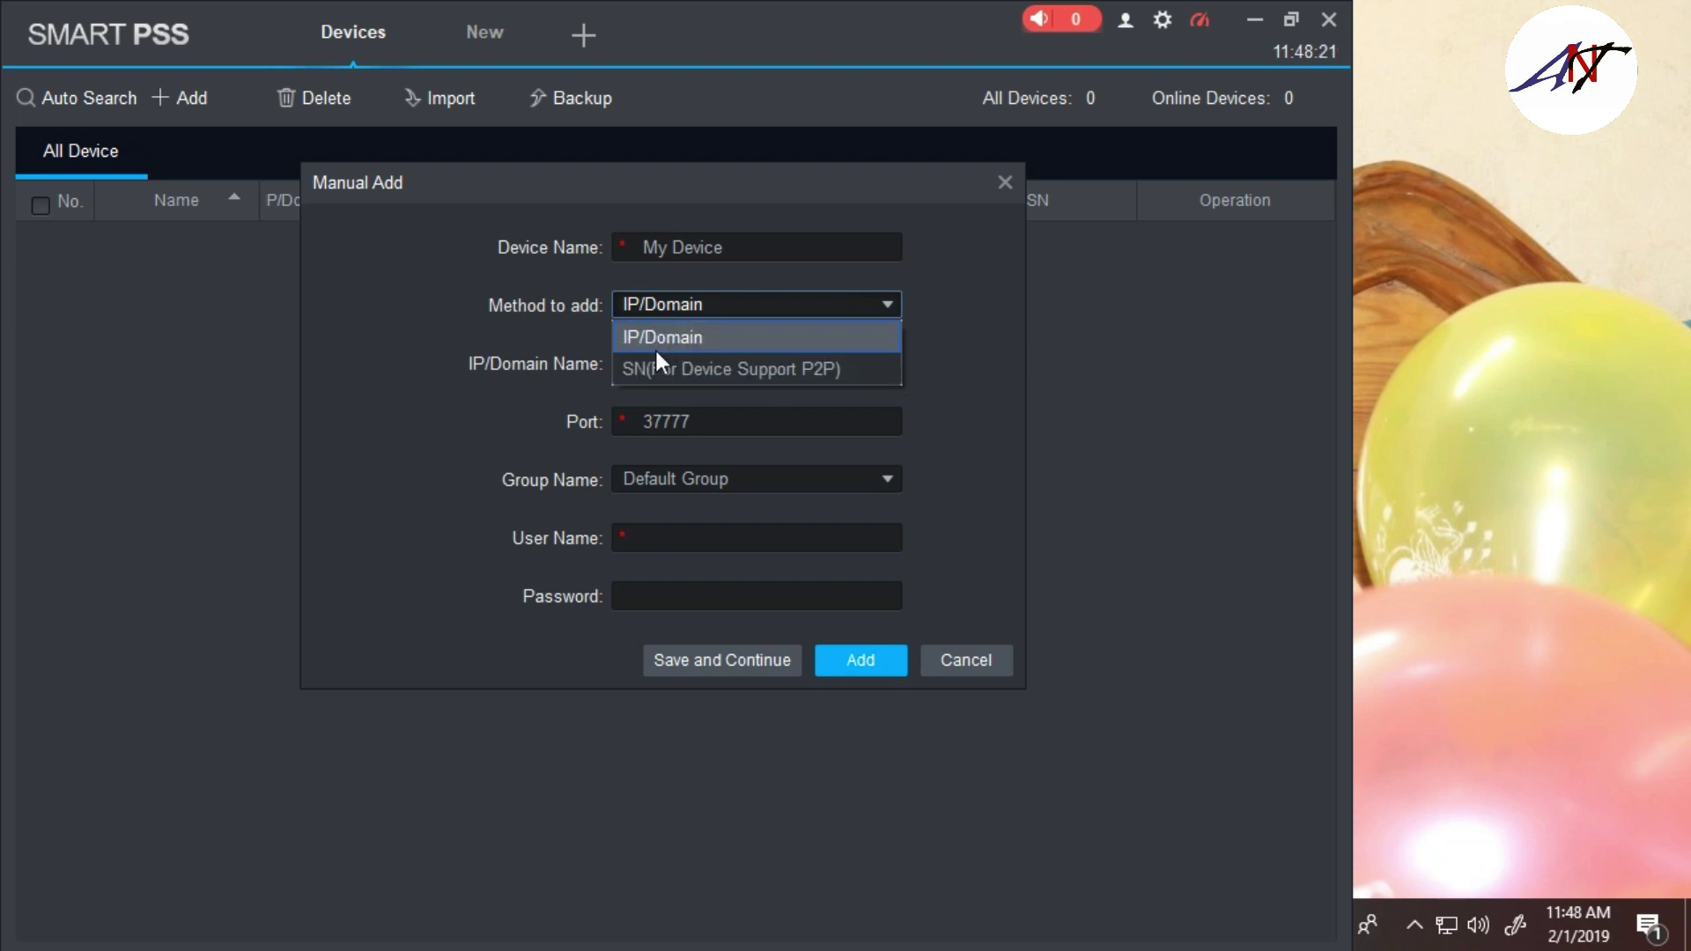
{"action": "left_click", "coordinate": [796, 376]}
{"action": "left_click", "coordinate": [735, 364]}
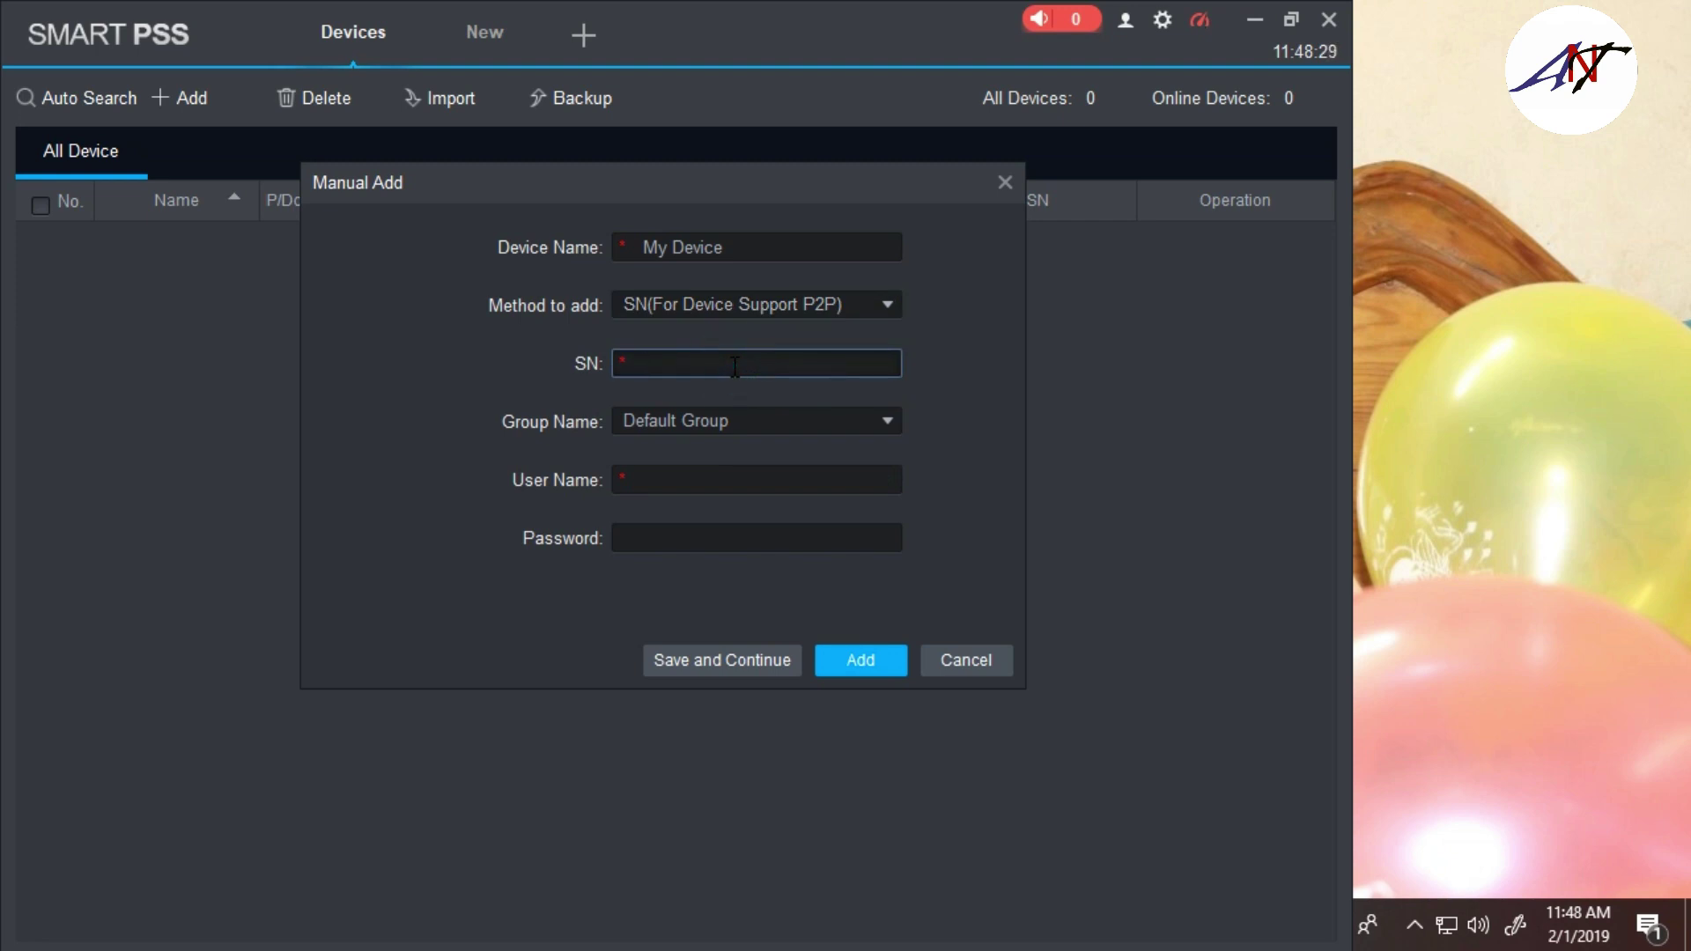
Enter the device serial number, user name 'admin' and the device password, then save My Device
{"action": "type", "text": "4J"}
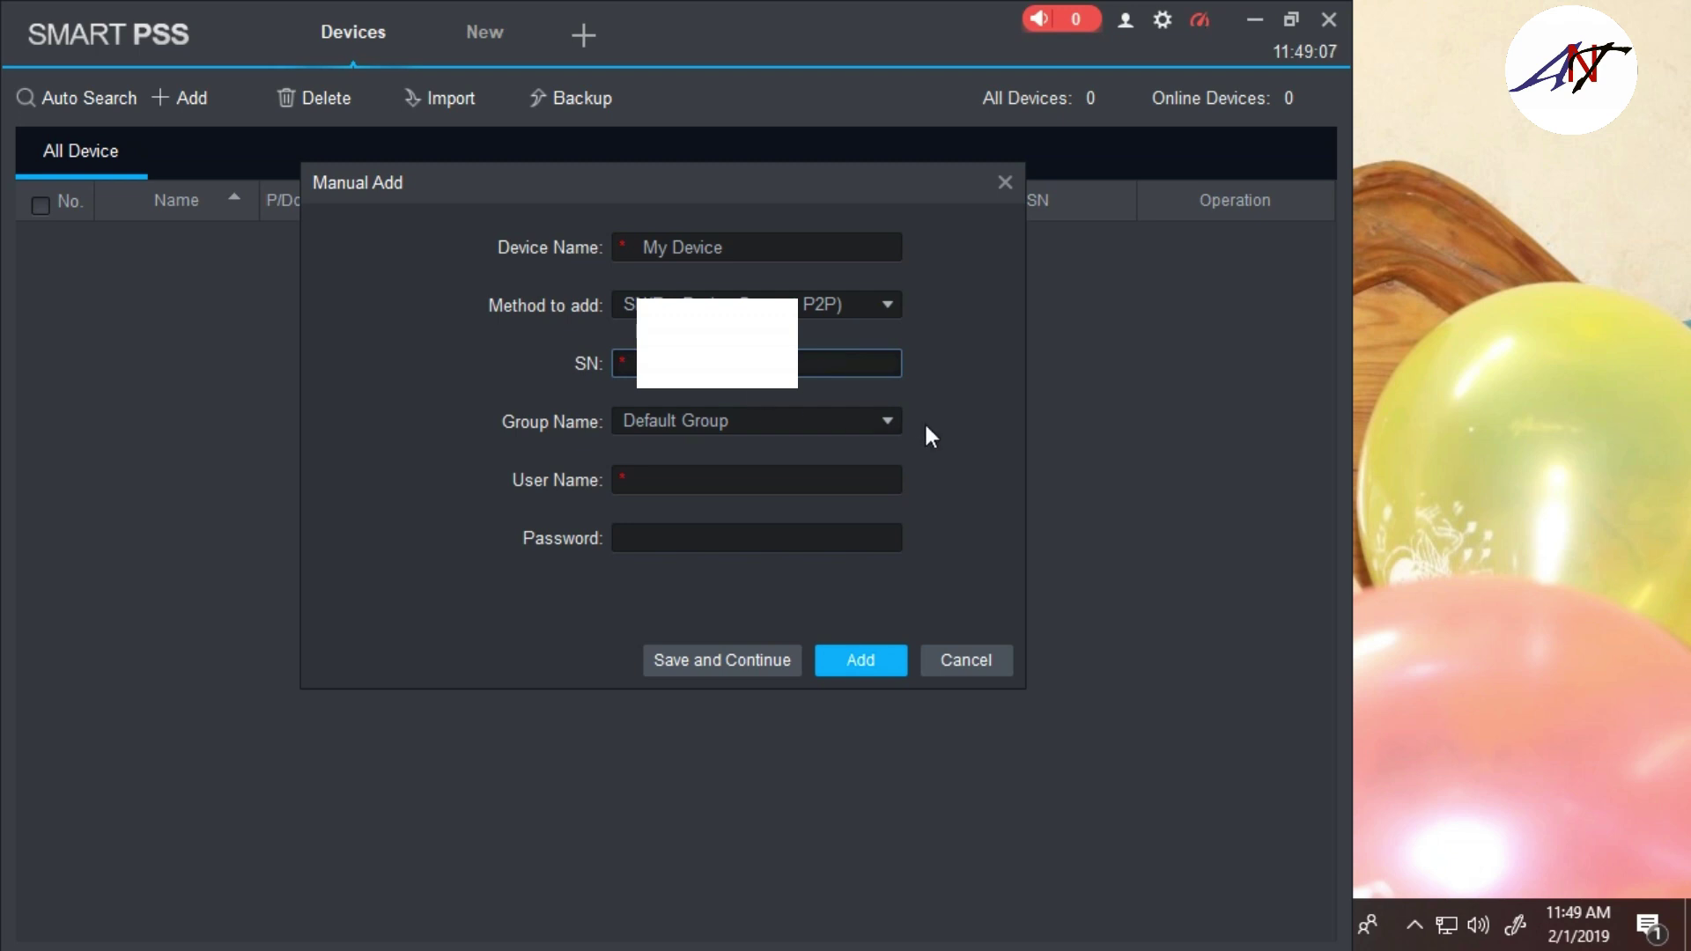
{"action": "left_click", "coordinate": [671, 481]}
{"action": "type", "text": "ADMIN"}
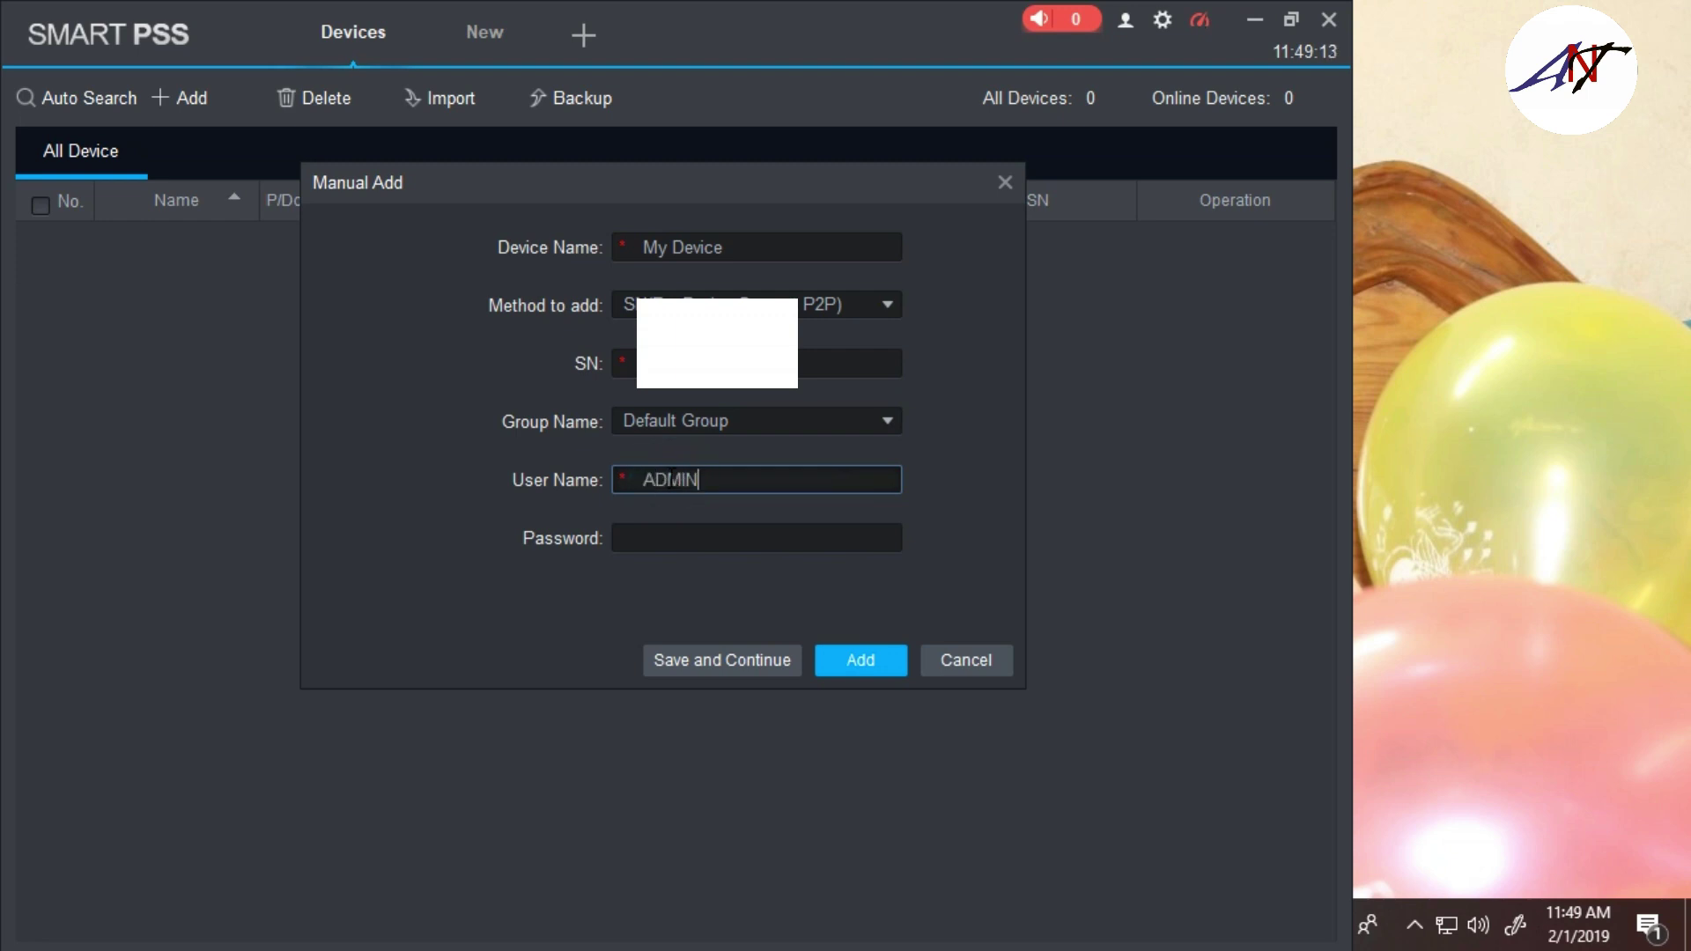
{"action": "double_click", "coordinate": [749, 469]}
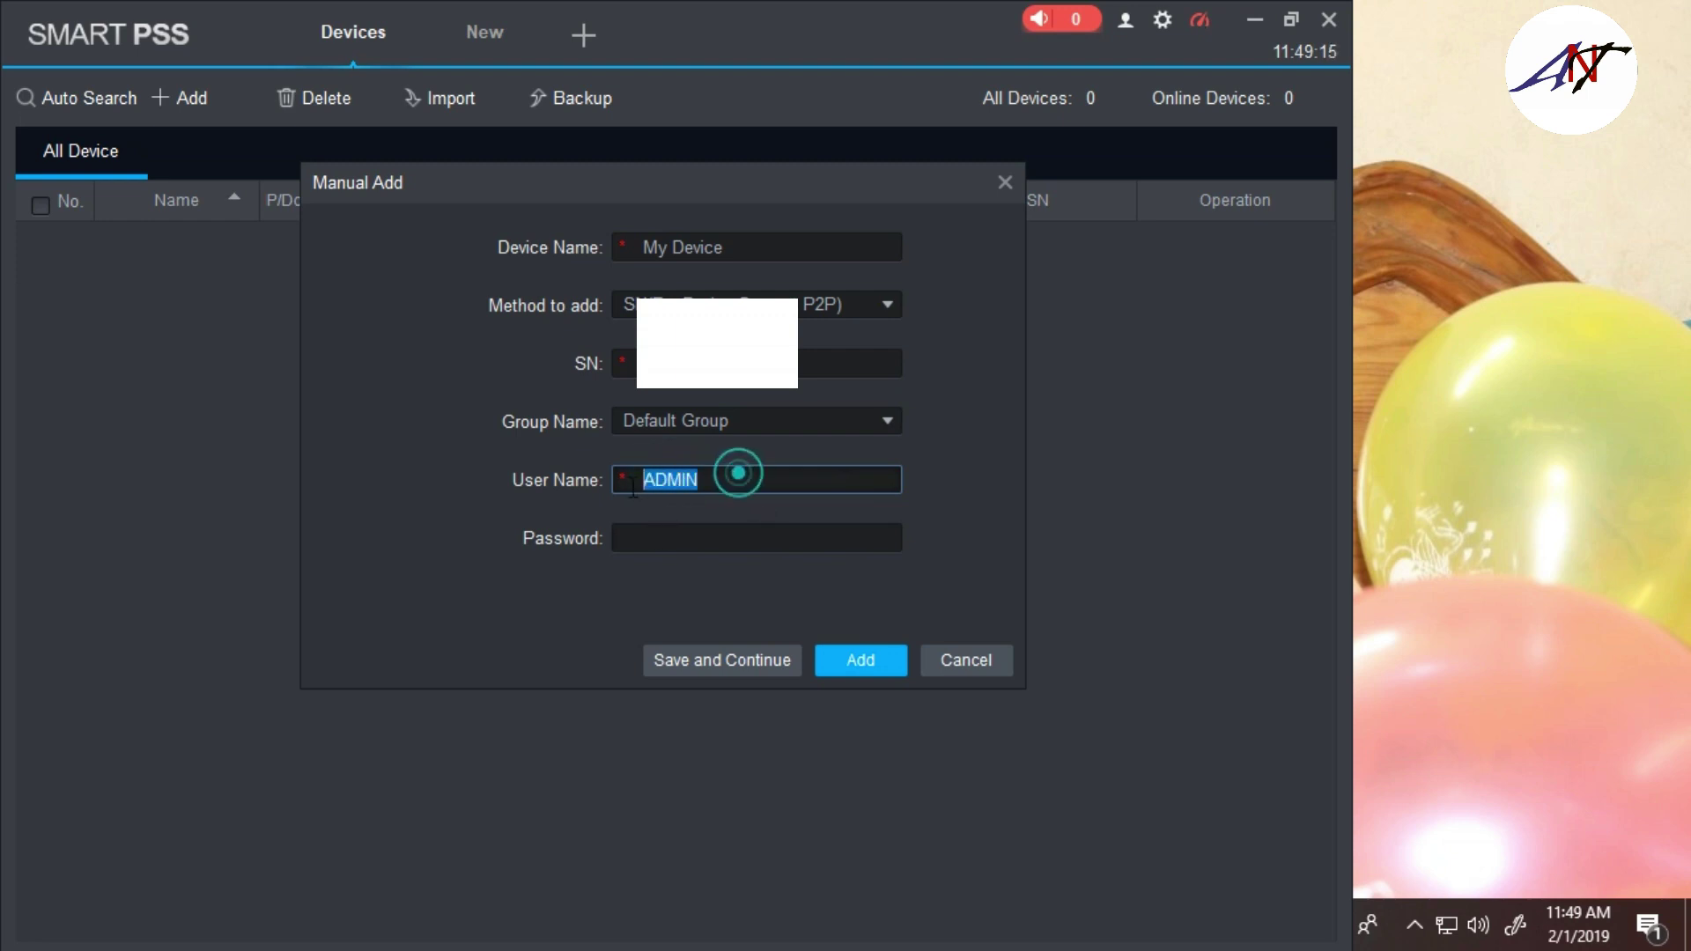
{"action": "key", "text": "BackSpace"}
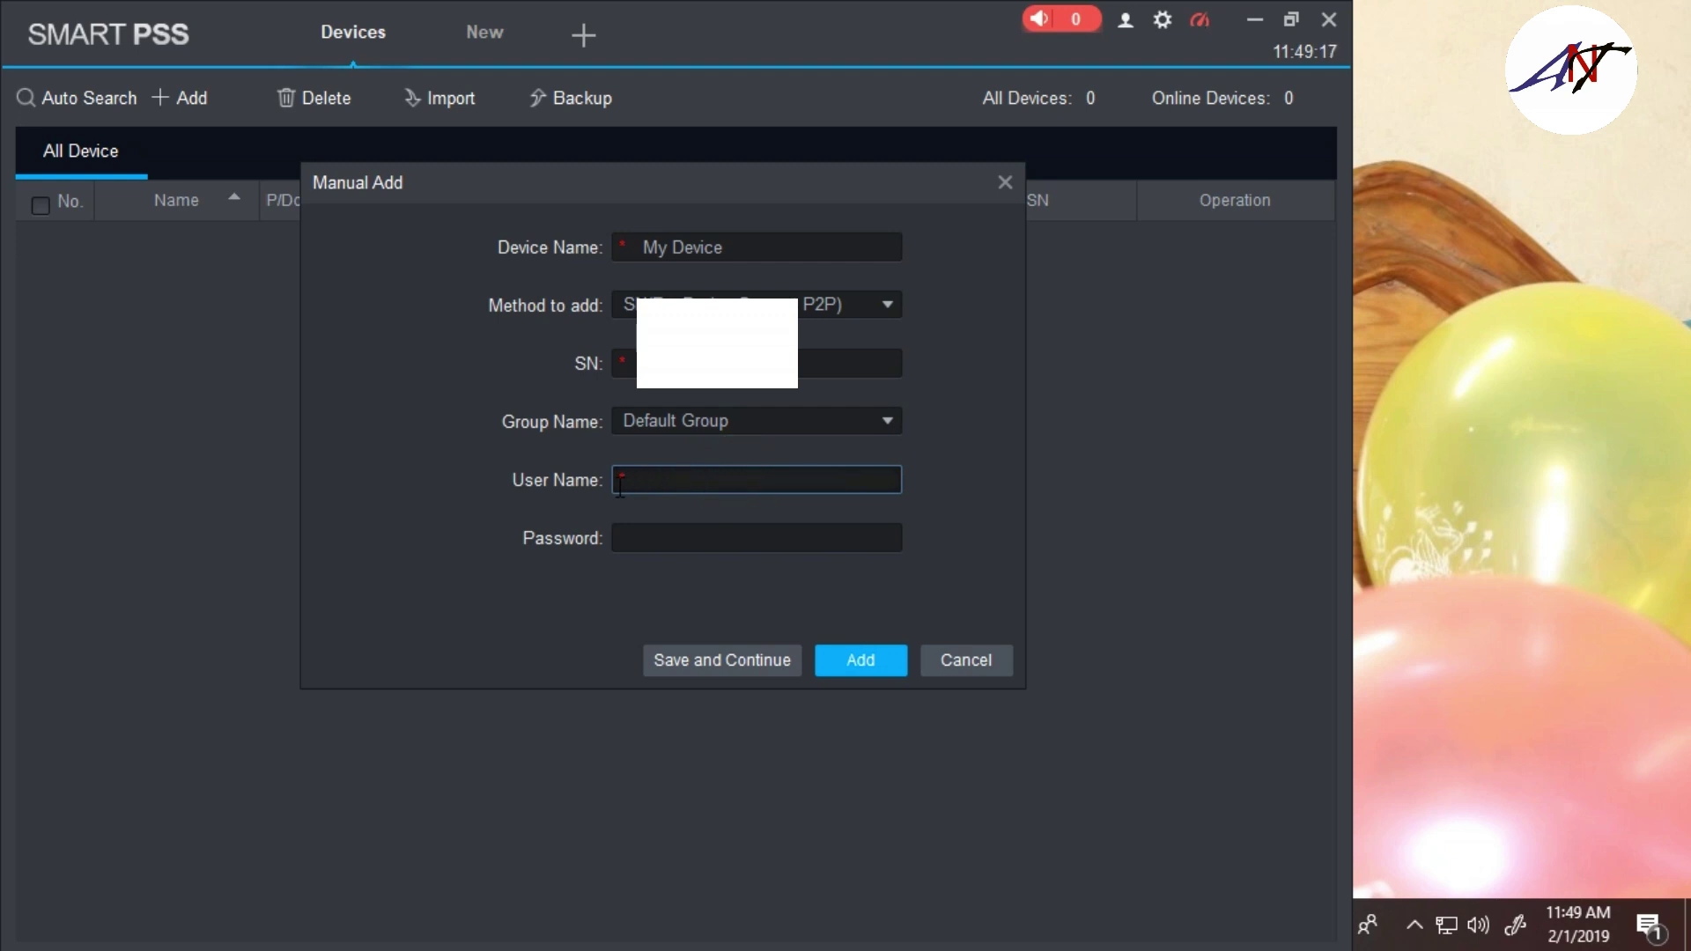
{"action": "type", "text": "admin"}
{"action": "left_click", "coordinate": [671, 539]}
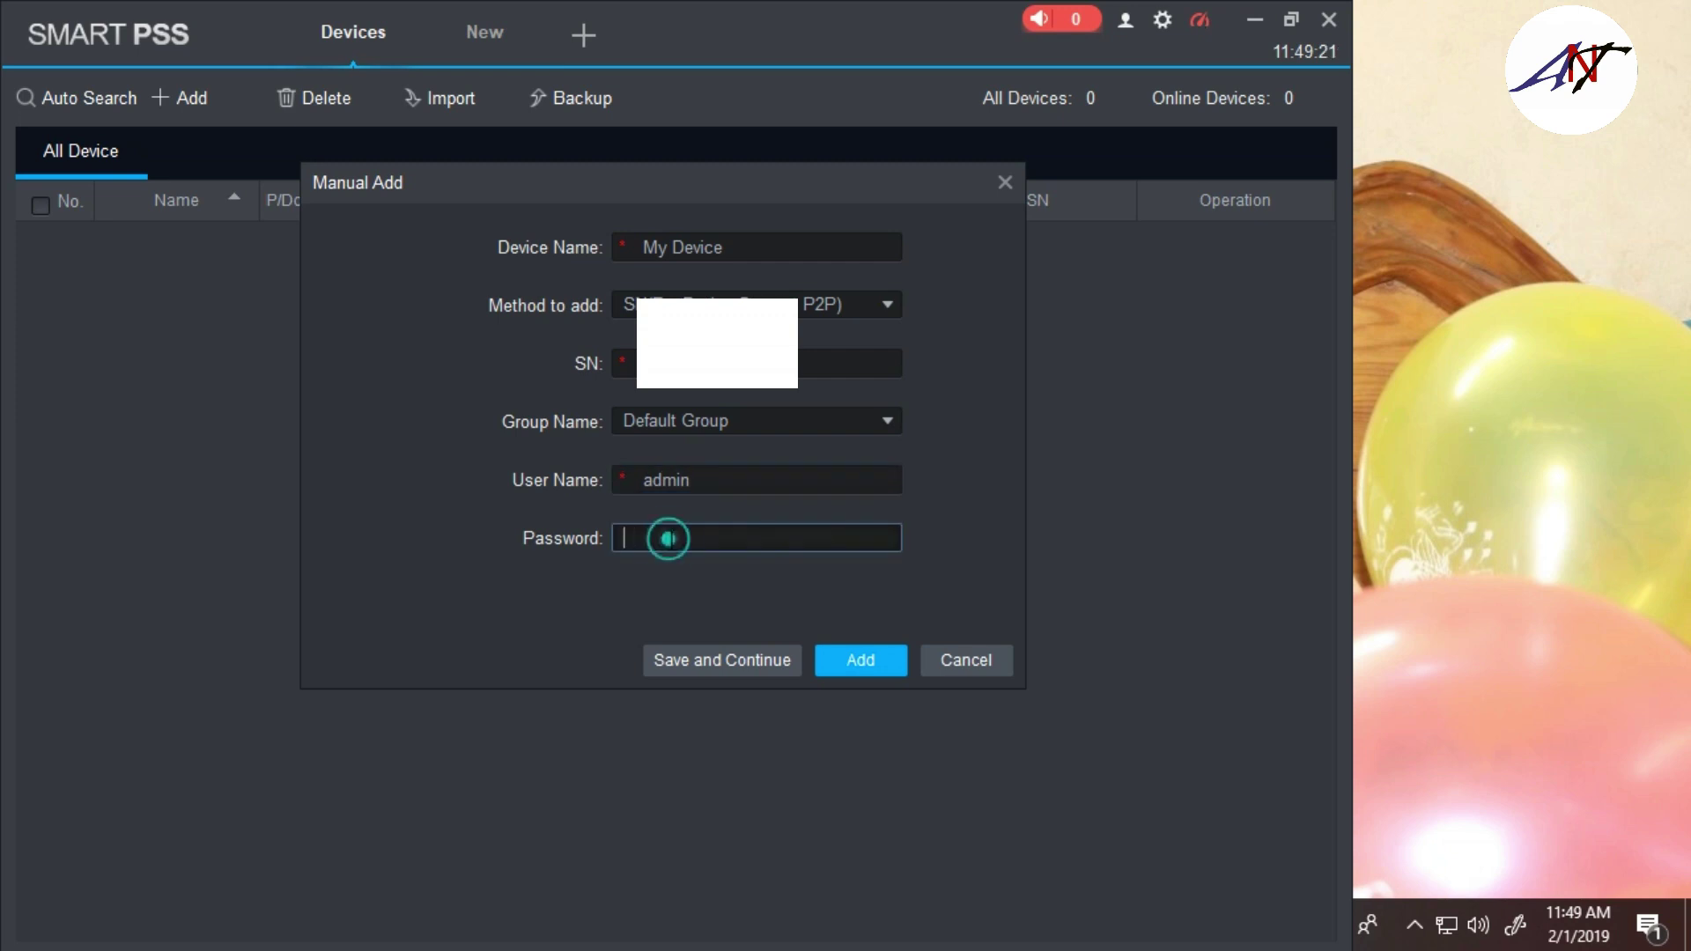
{"action": "type", "text": "admin123"}
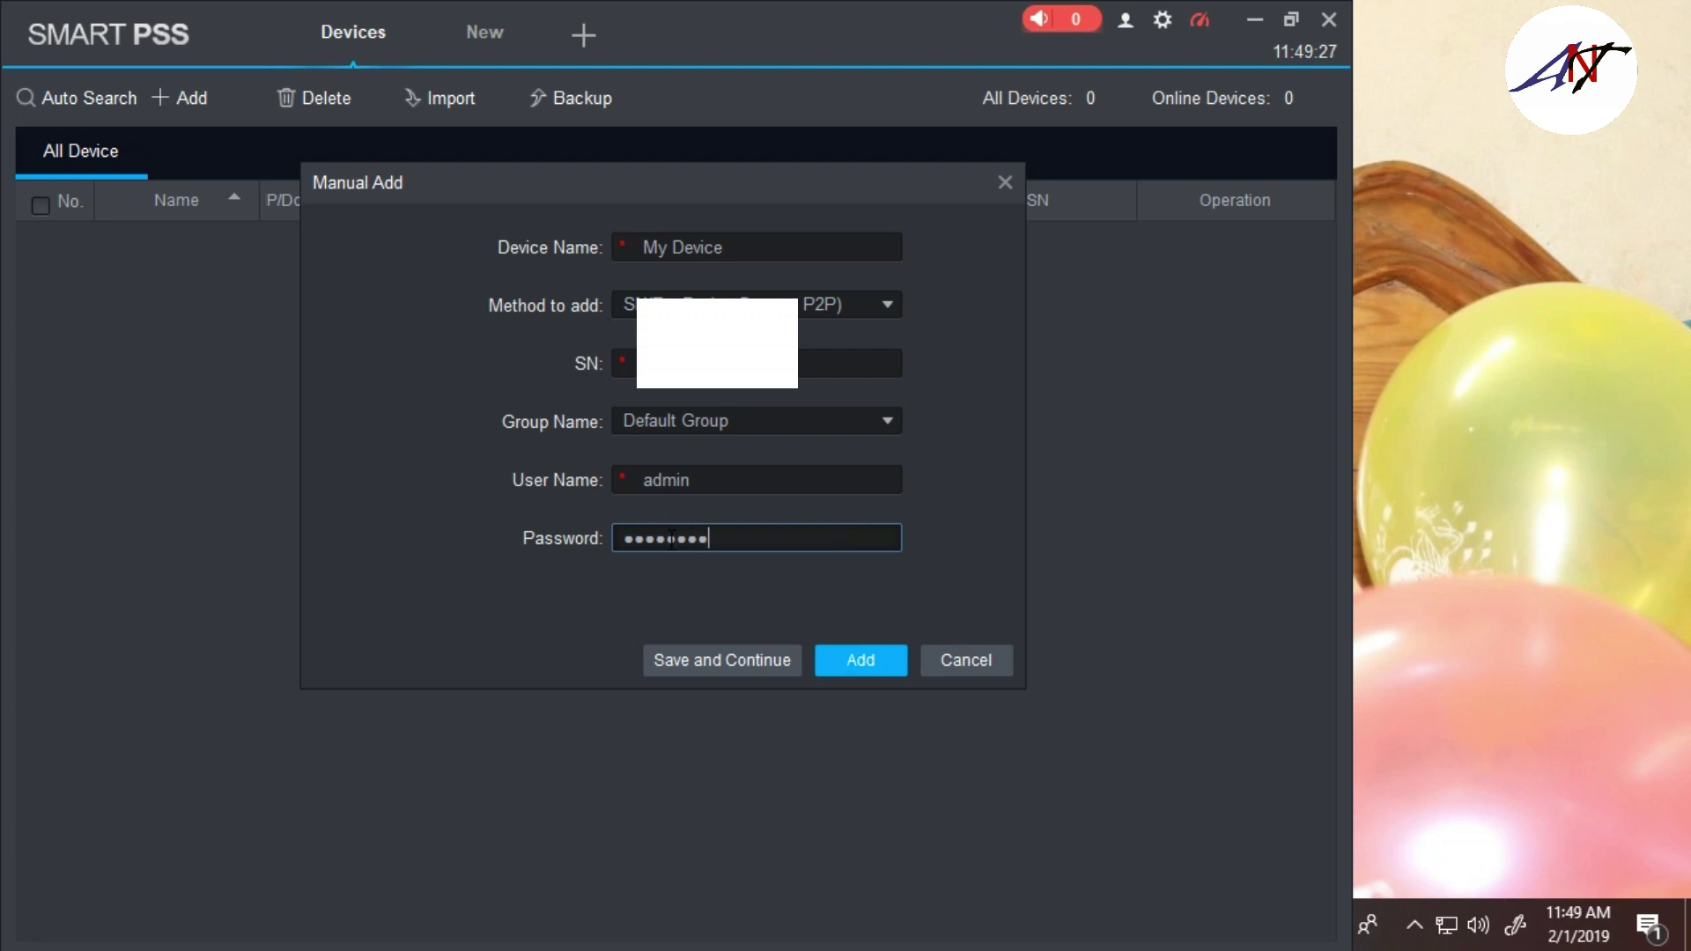
{"action": "left_click", "coordinate": [784, 656]}
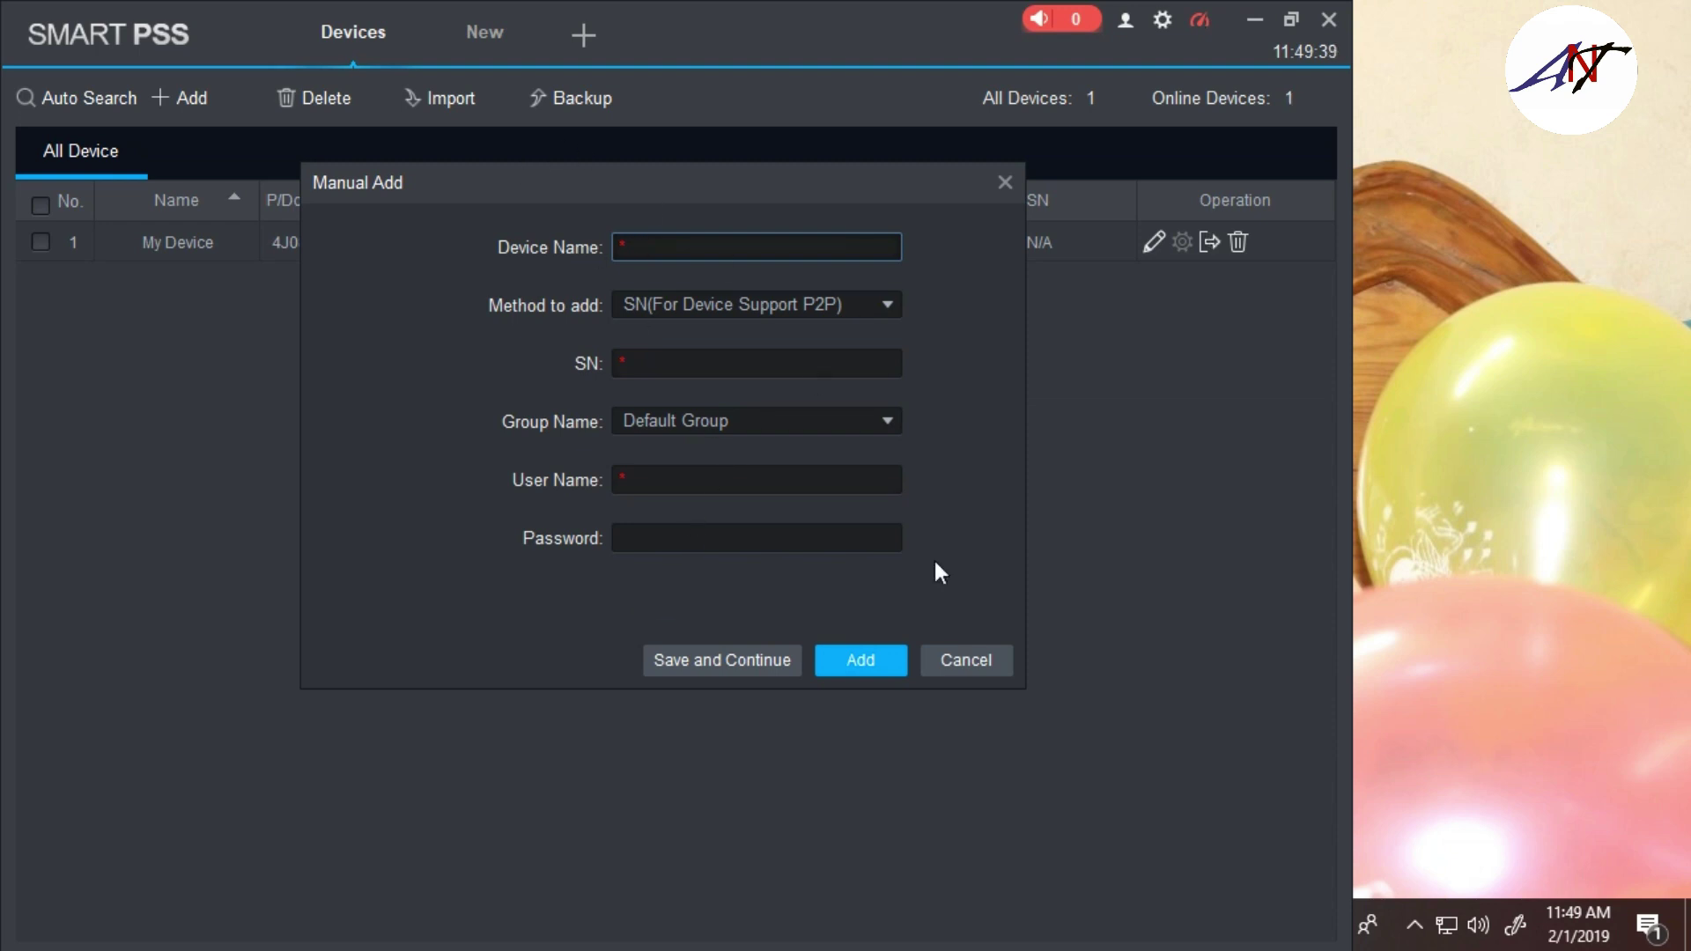
Close the Manual Add form and open the Live View module from a new feature tab
{"action": "left_click", "coordinate": [952, 660]}
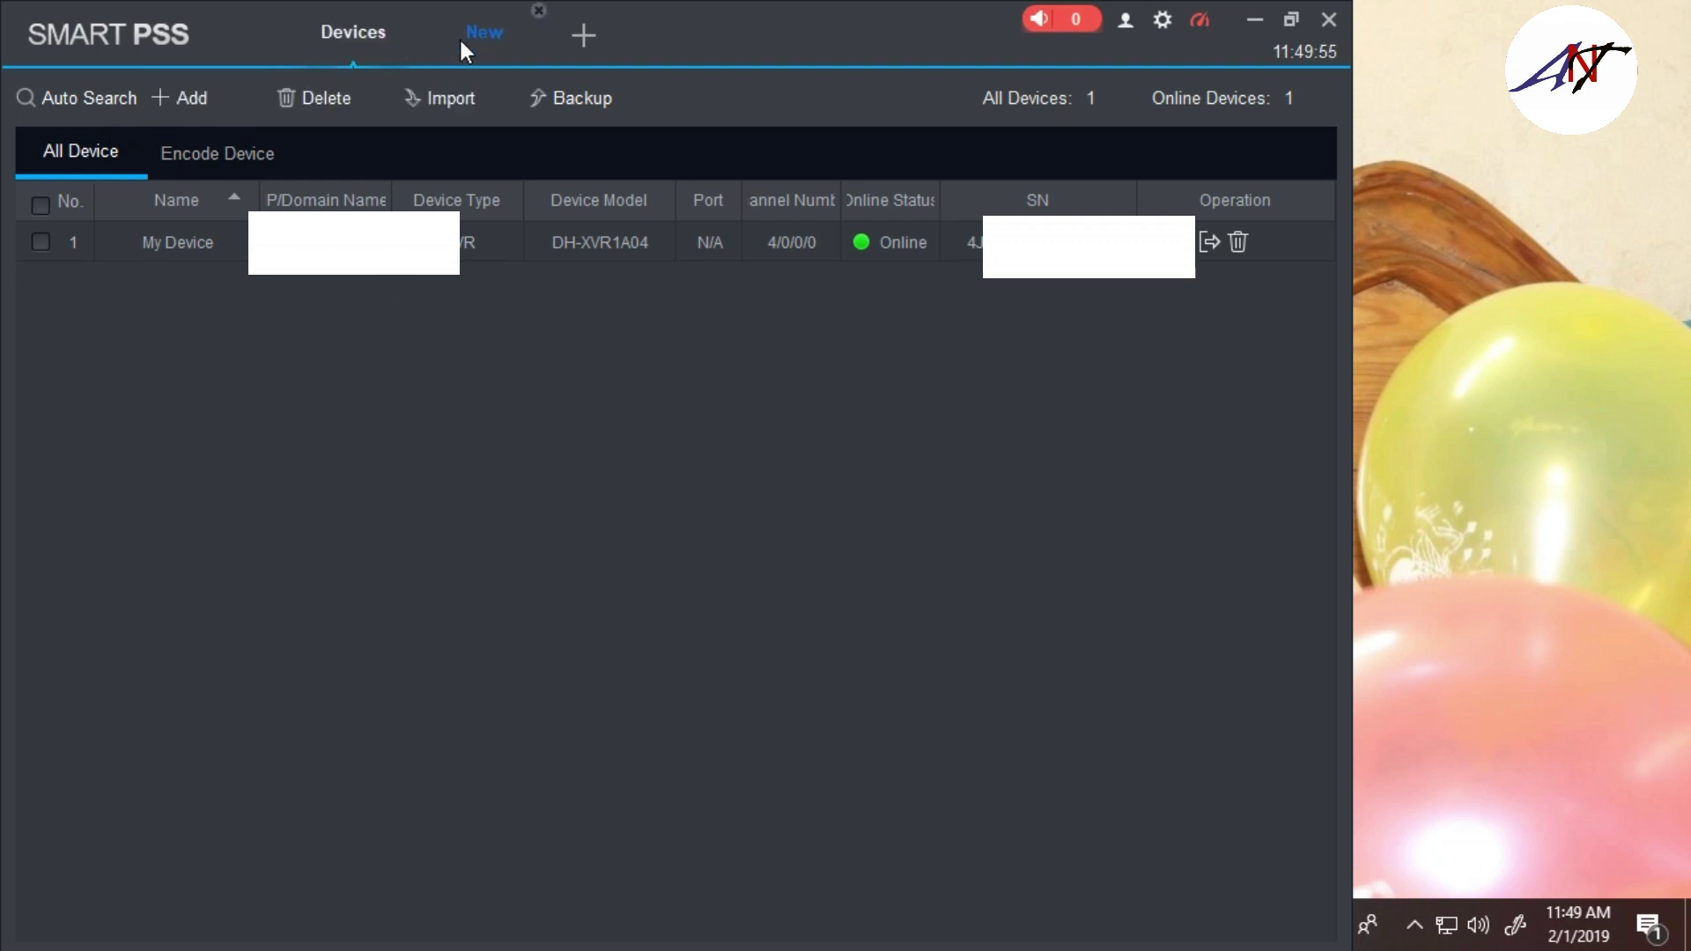
{"action": "left_click", "coordinate": [570, 40]}
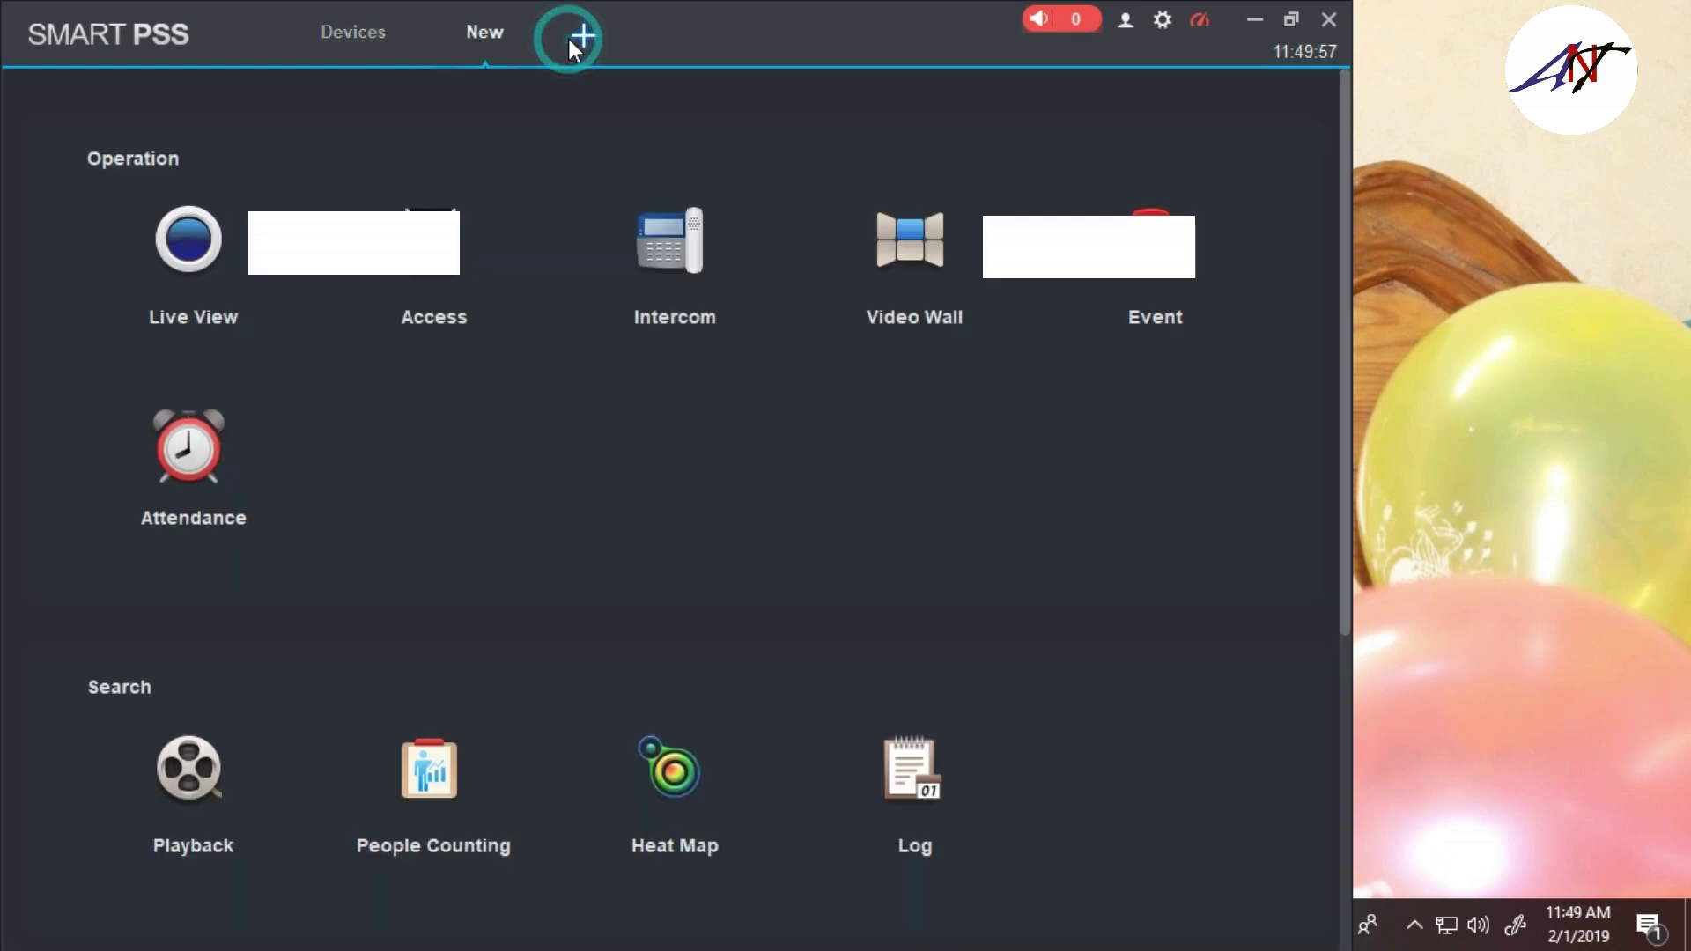
{"action": "left_click", "coordinate": [226, 290]}
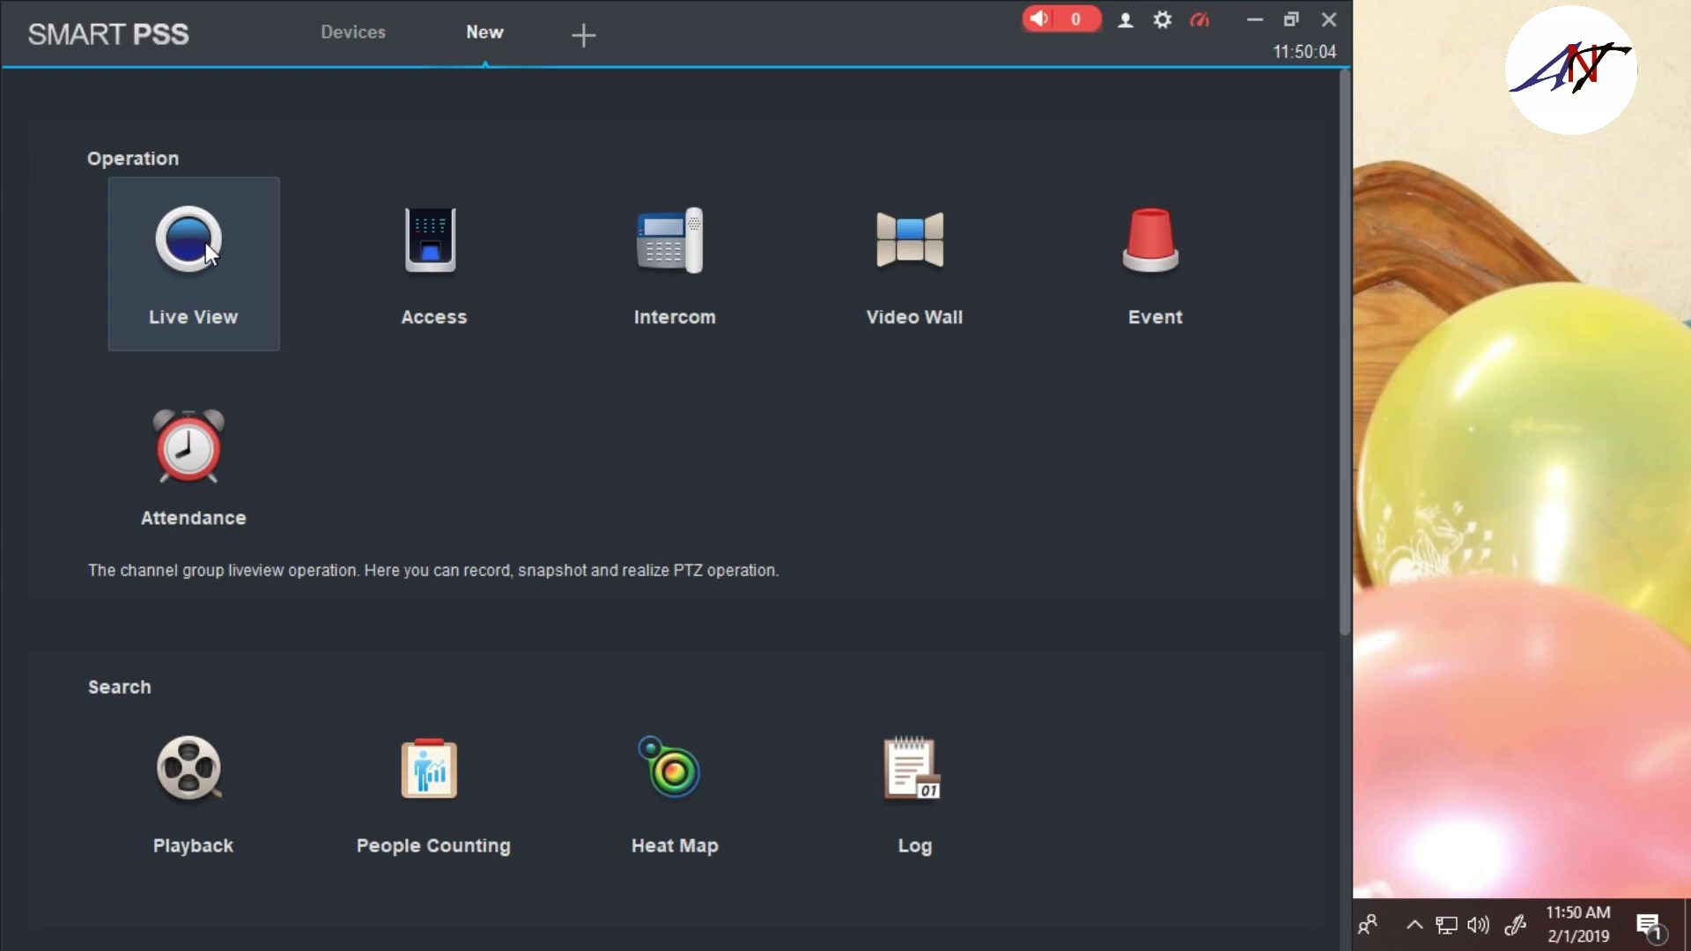
{"action": "left_click", "coordinate": [204, 241]}
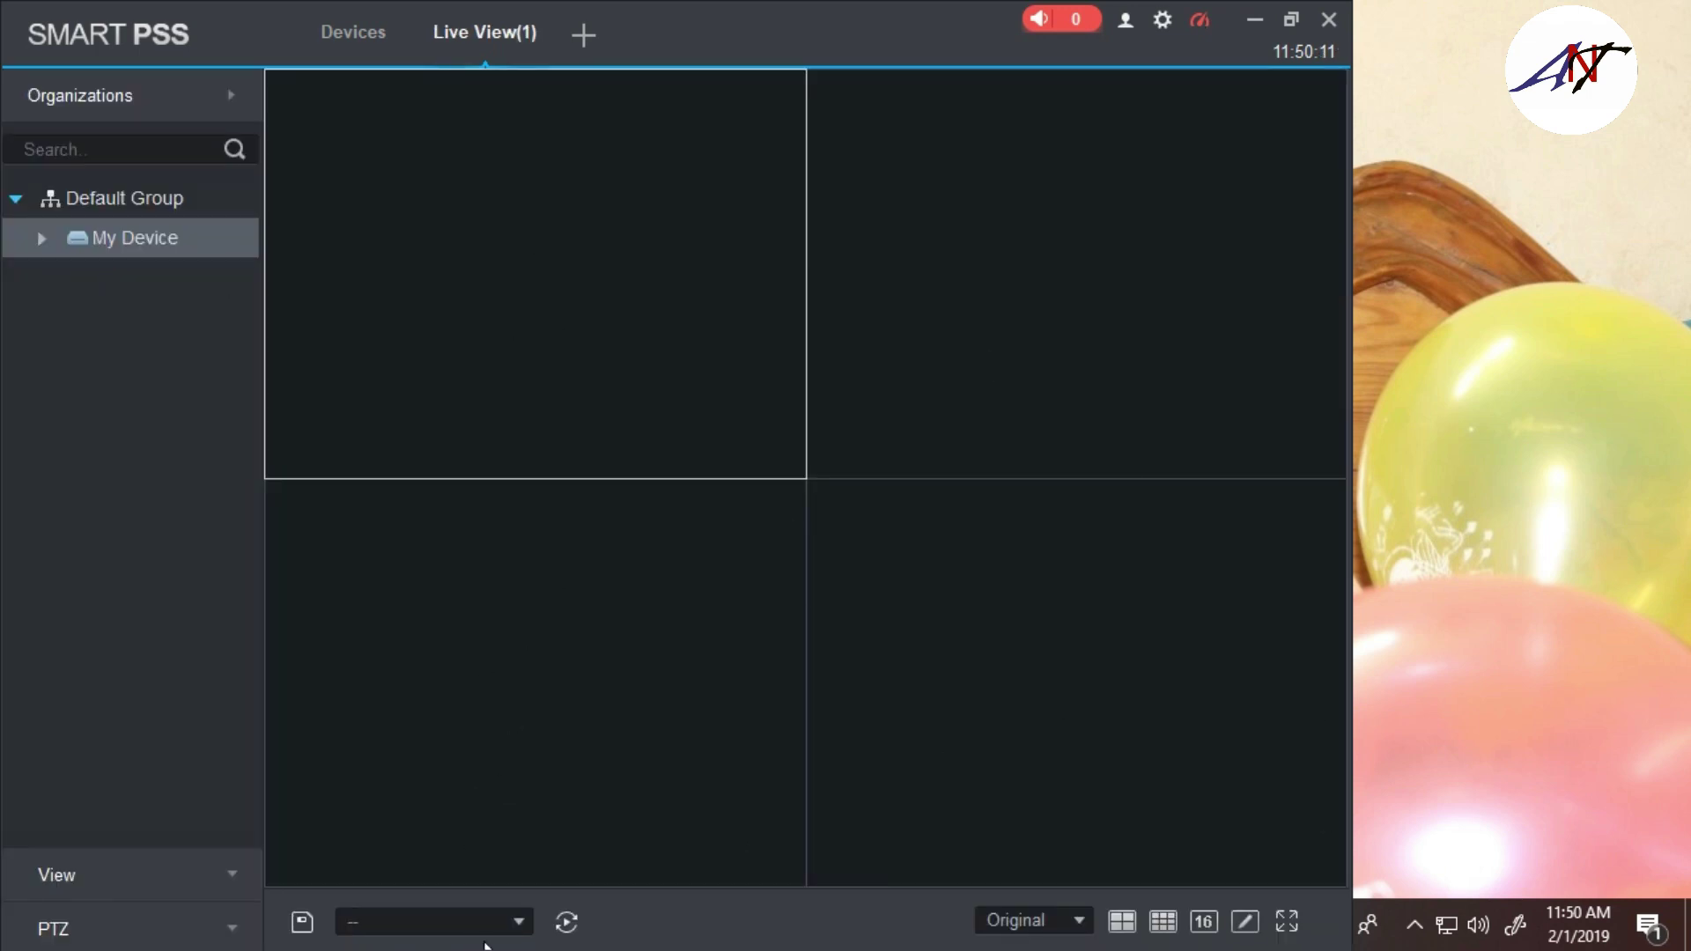
{"action": "left_click", "coordinate": [1164, 924]}
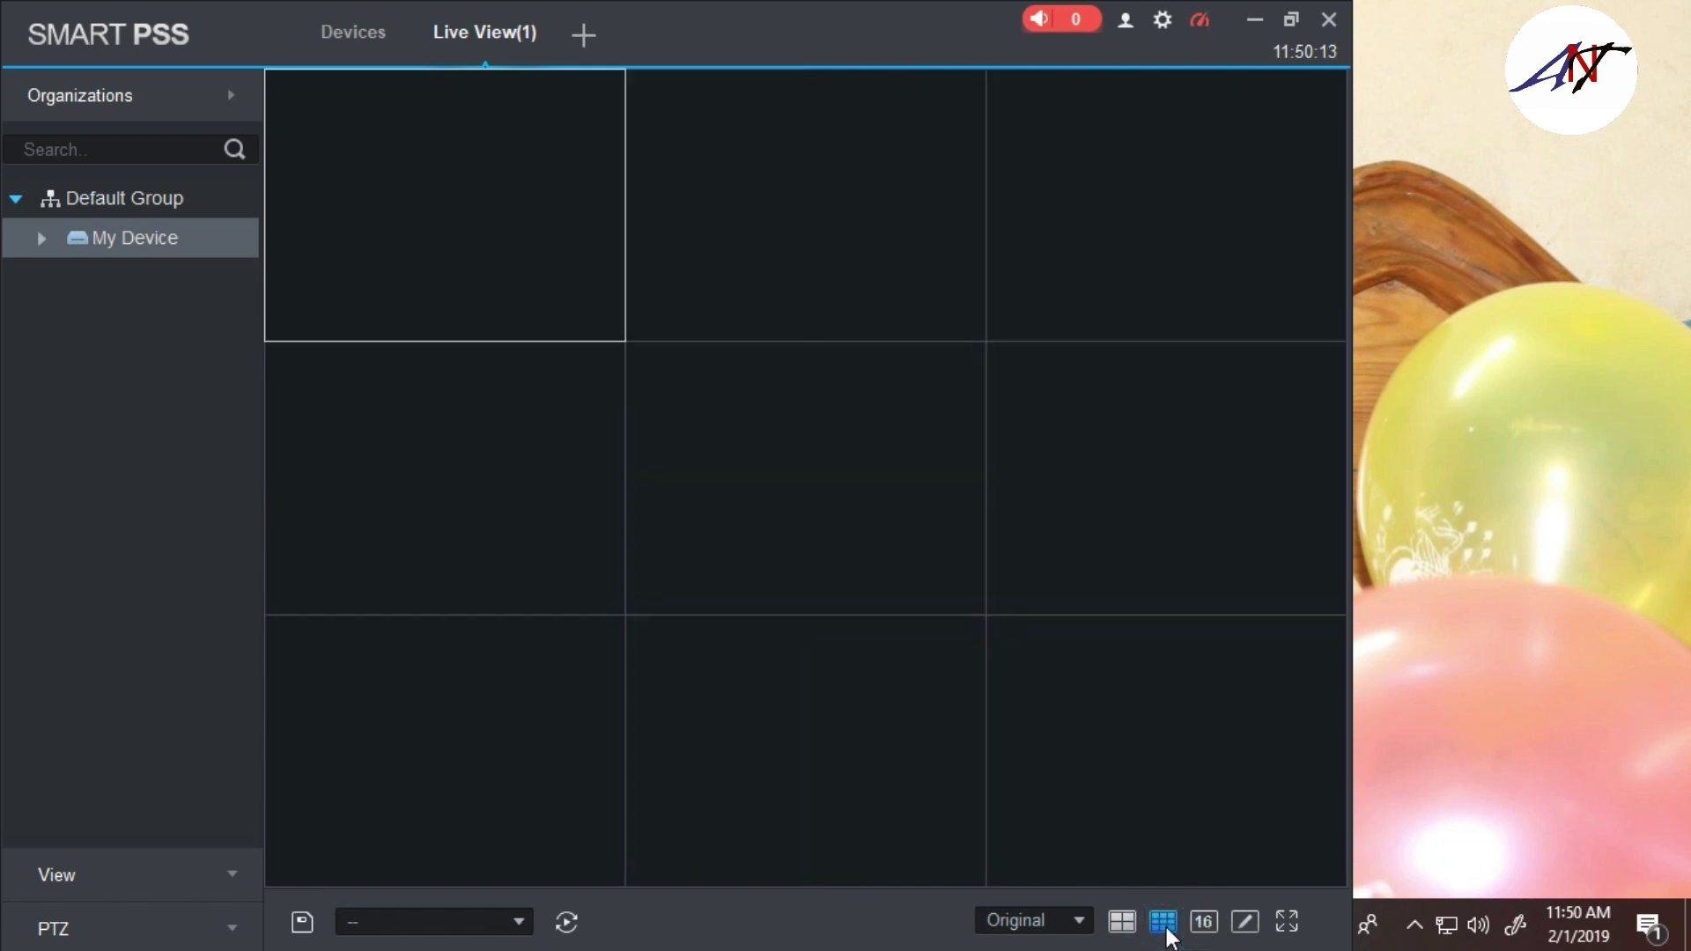
{"action": "left_click", "coordinate": [1121, 922]}
{"action": "left_click", "coordinate": [1204, 923]}
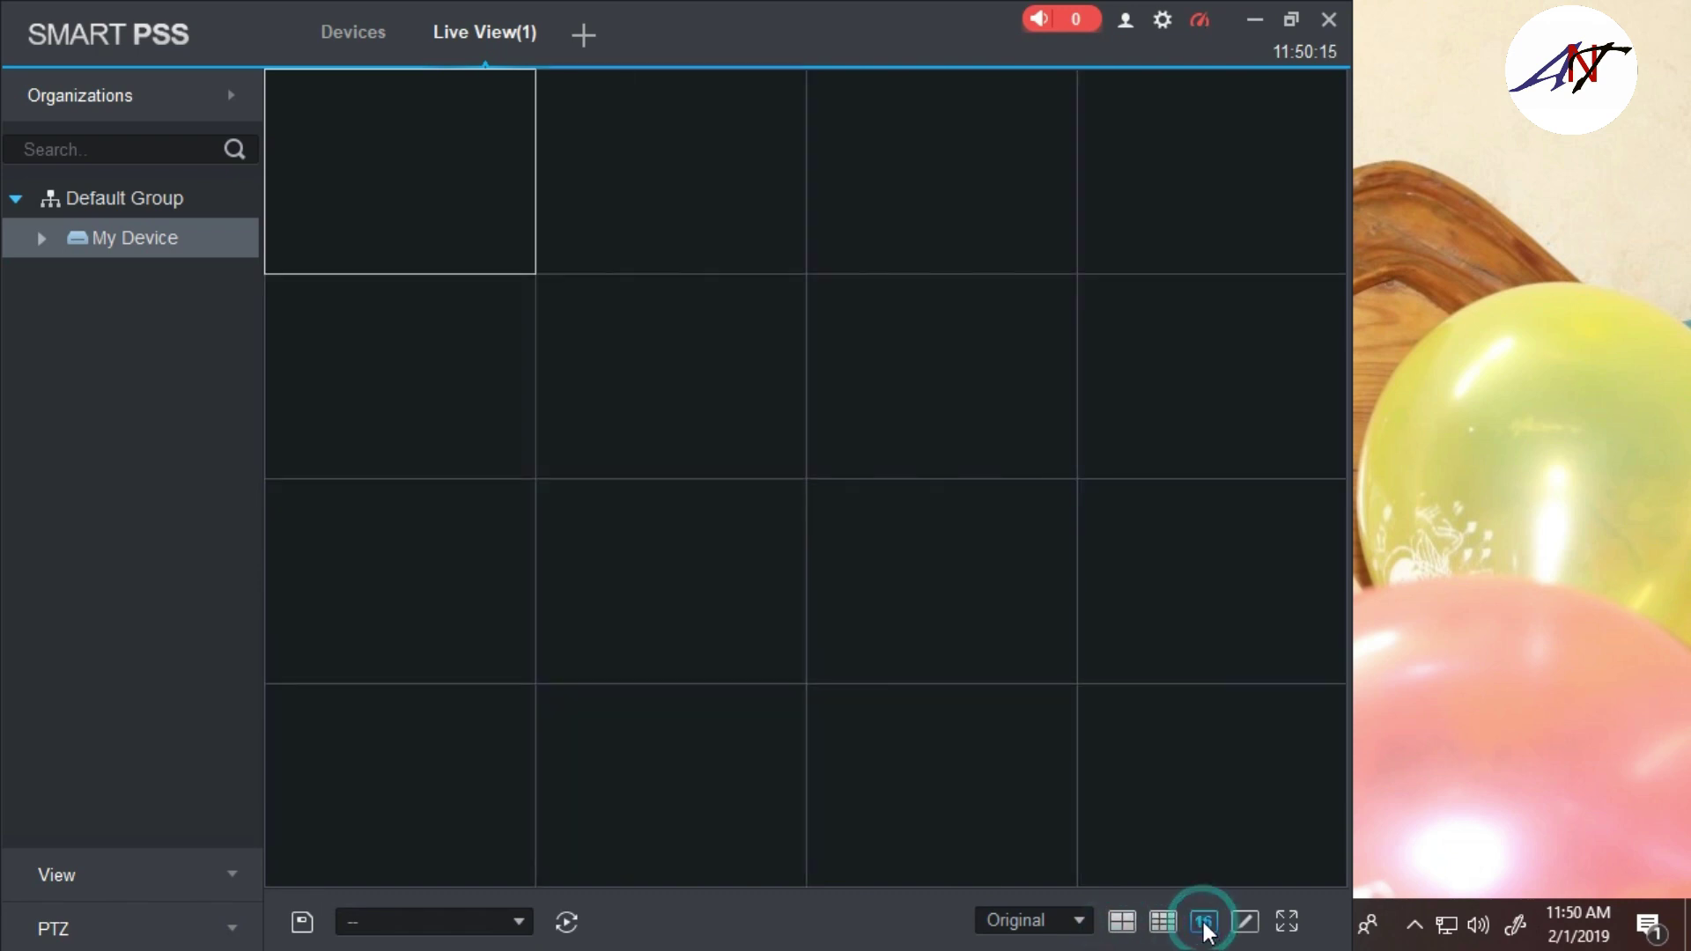
{"action": "left_click", "coordinate": [1122, 922]}
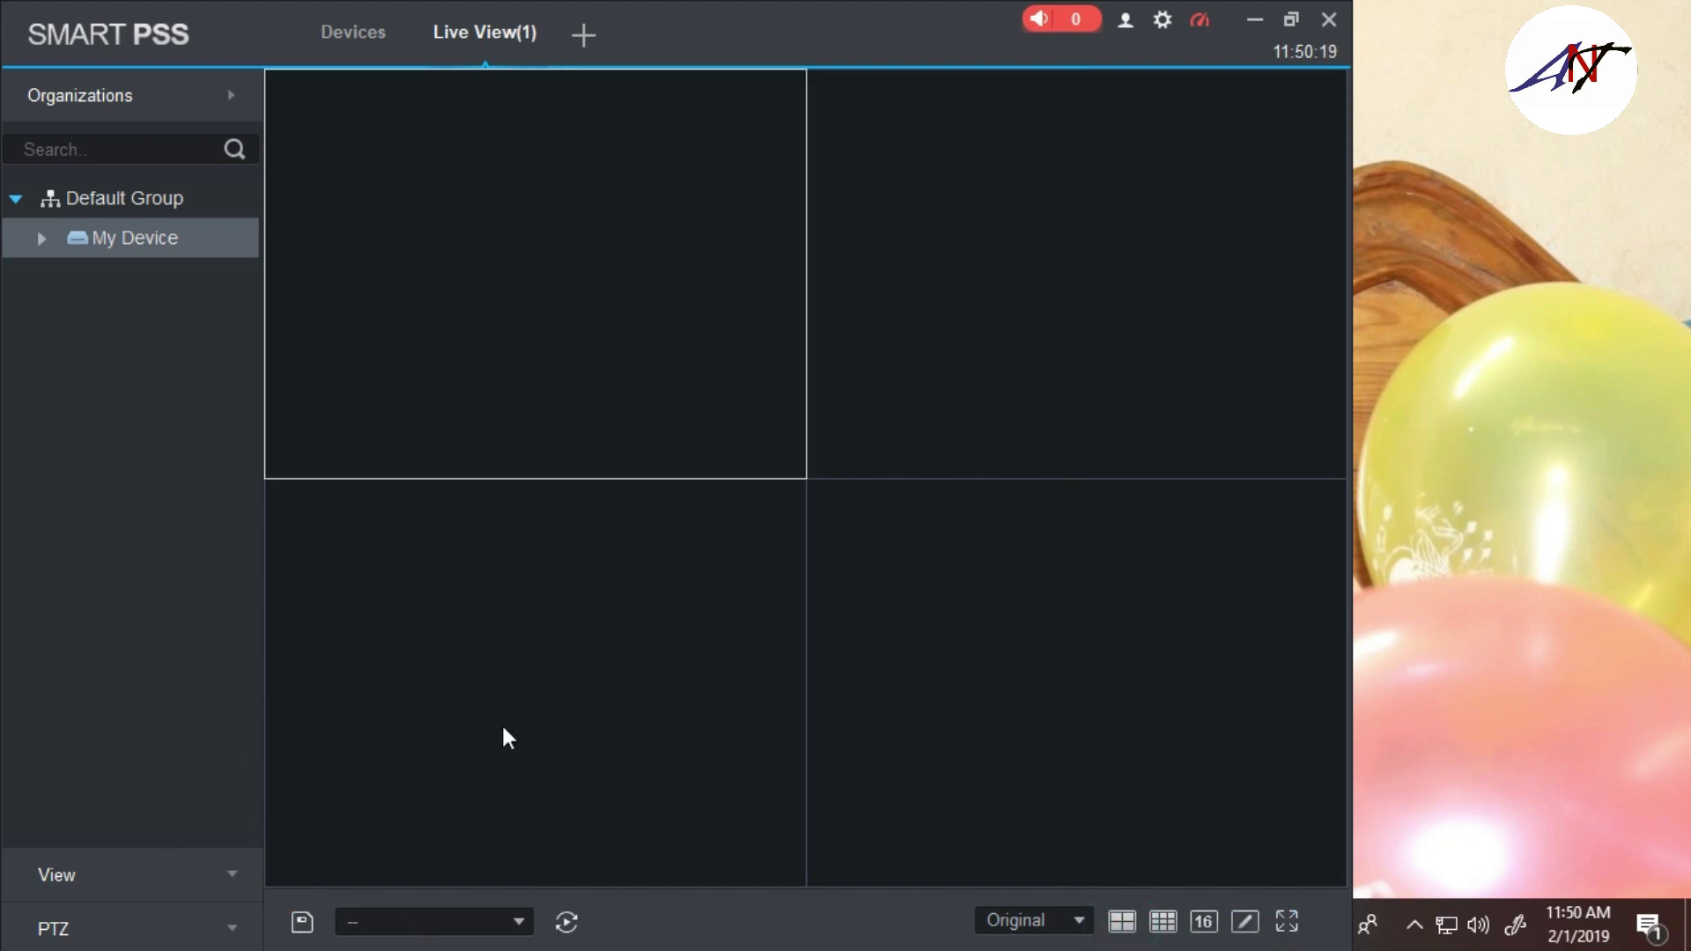
{"action": "left_click", "coordinate": [41, 245]}
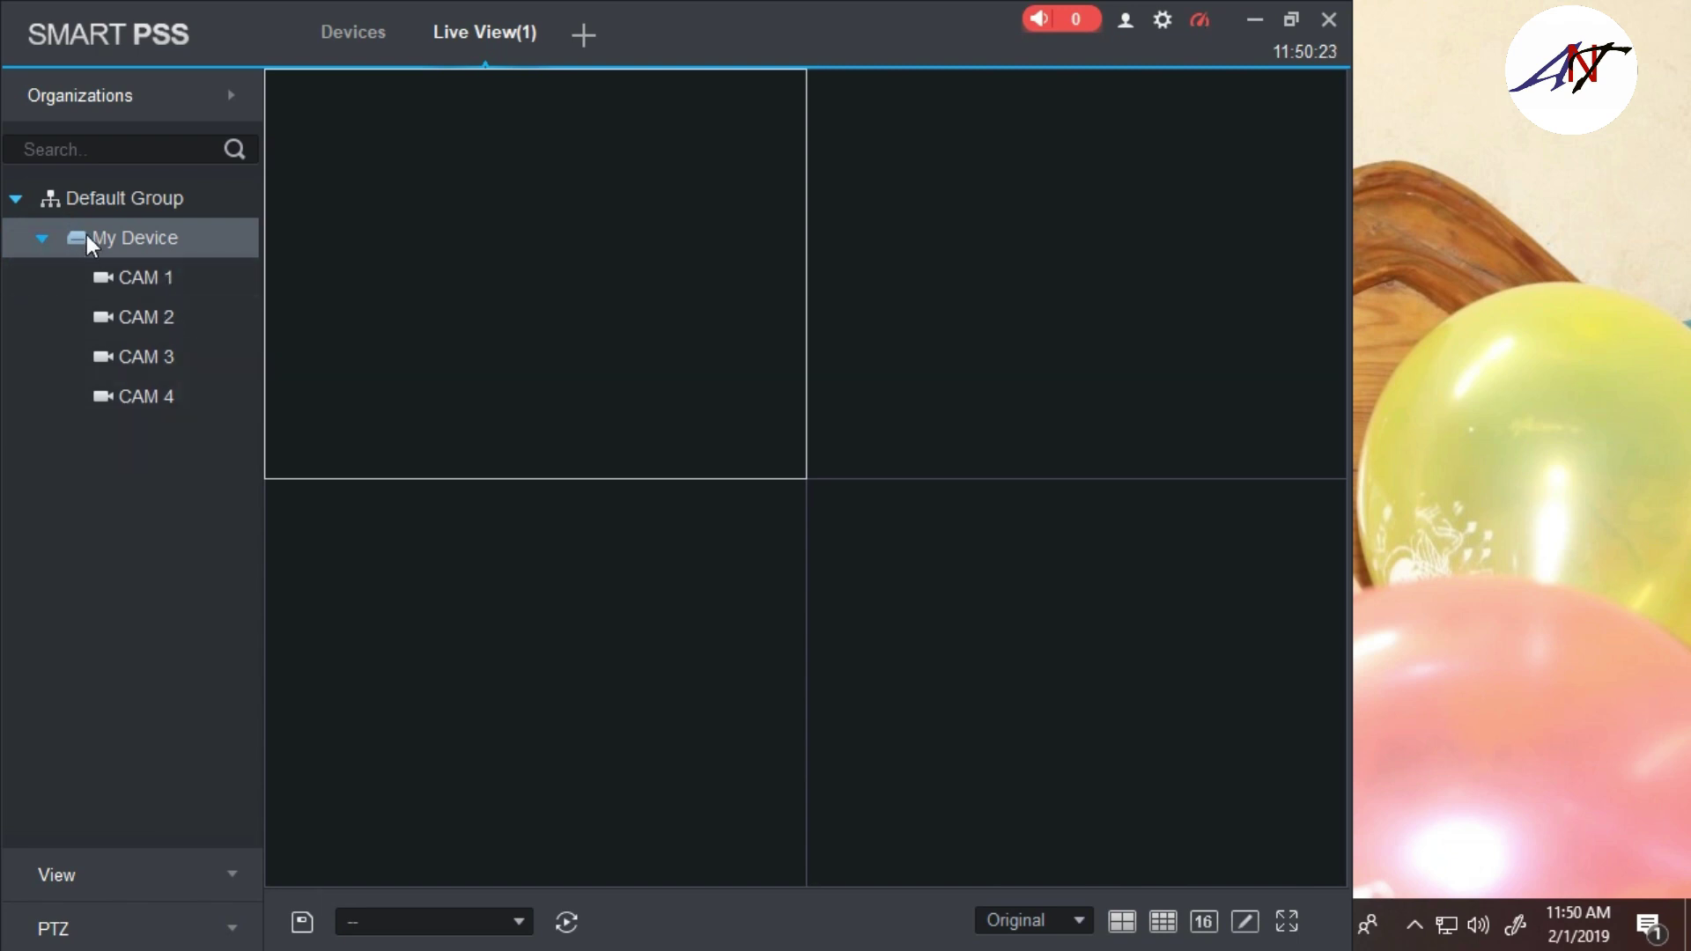
{"action": "left_click", "coordinate": [52, 249]}
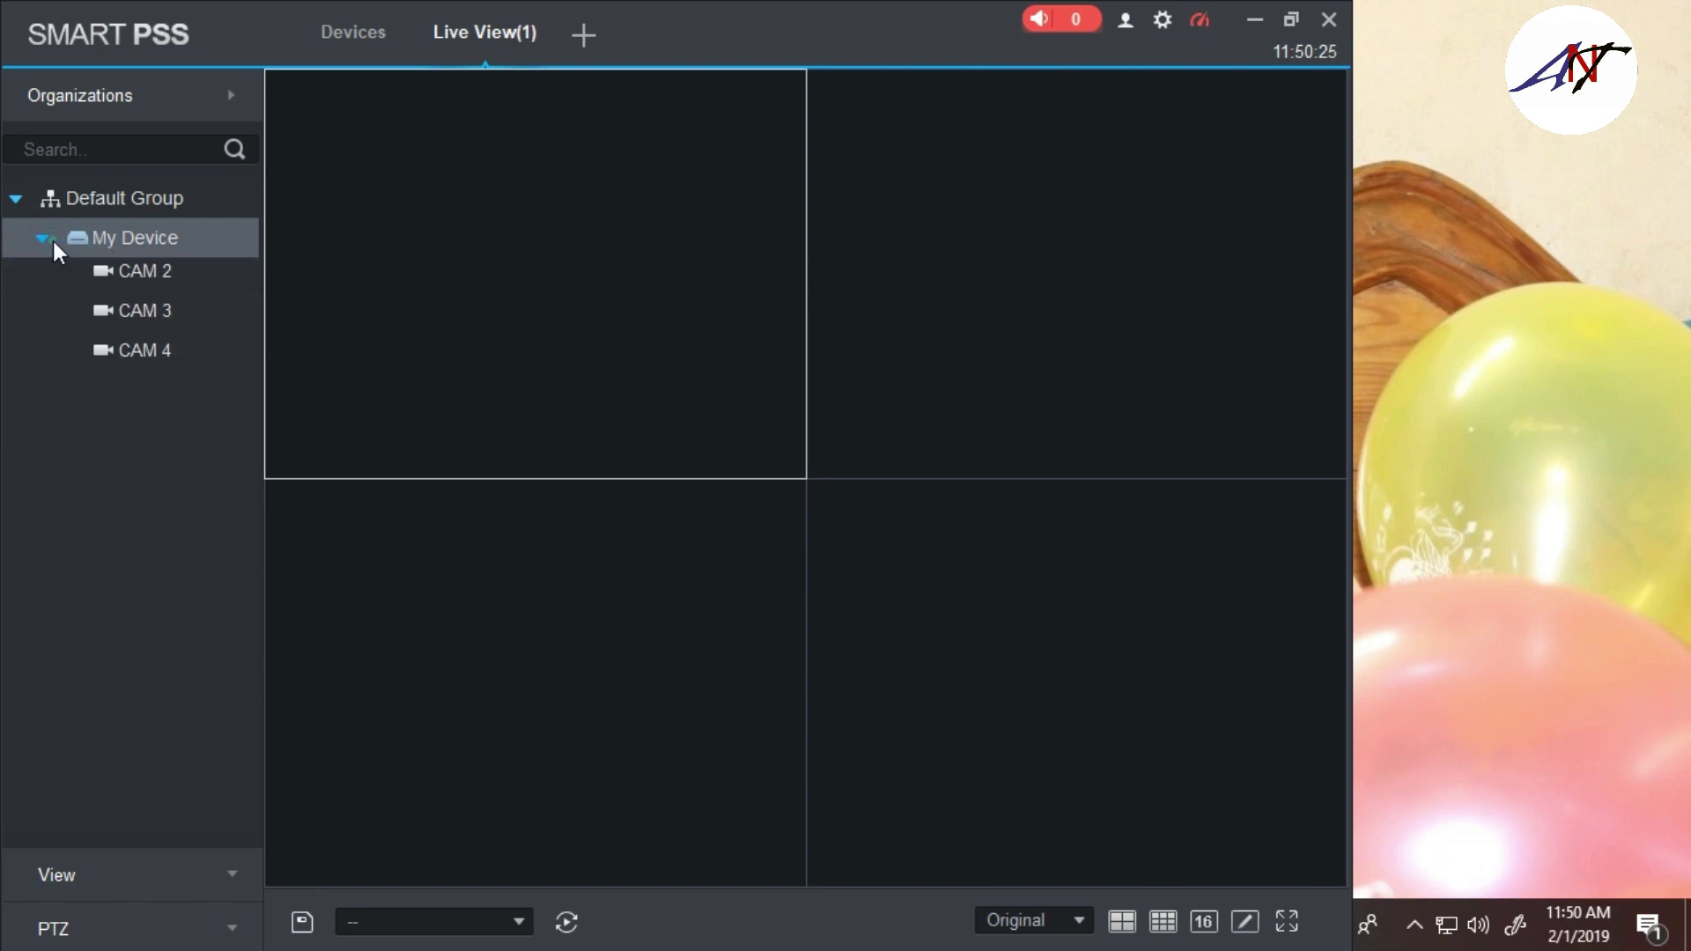
Open all of My Device's cameras in the grid, then enter and exit full-screen view
{"action": "double_click", "coordinate": [108, 240]}
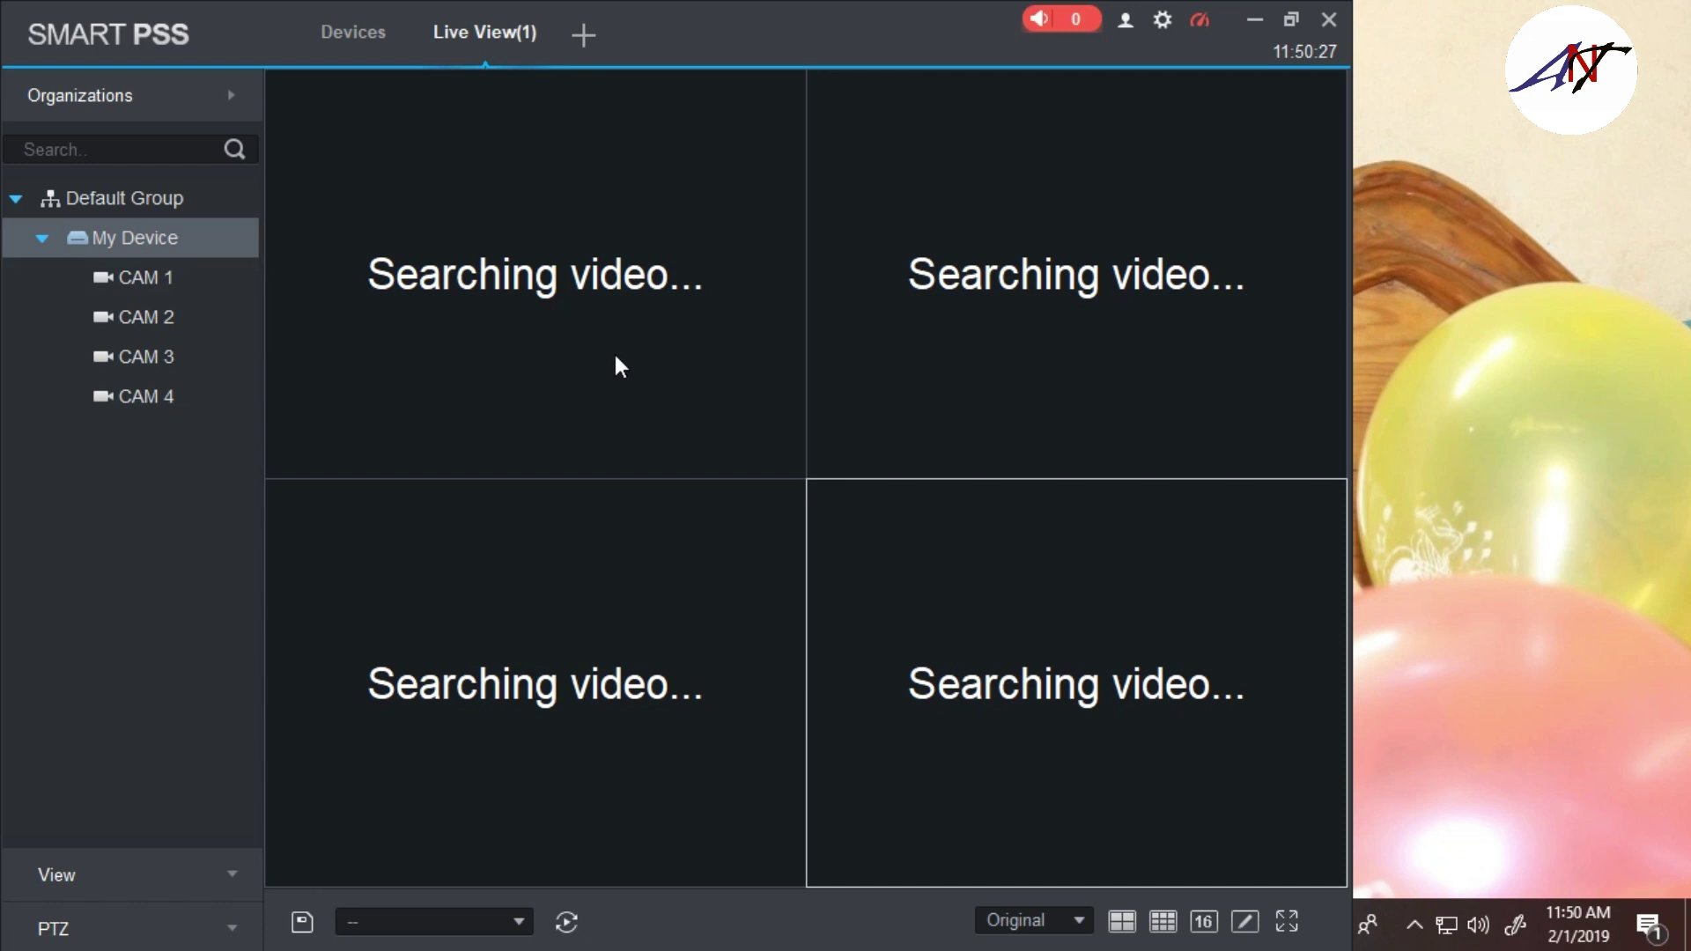
{"action": "left_click", "coordinate": [1279, 921]}
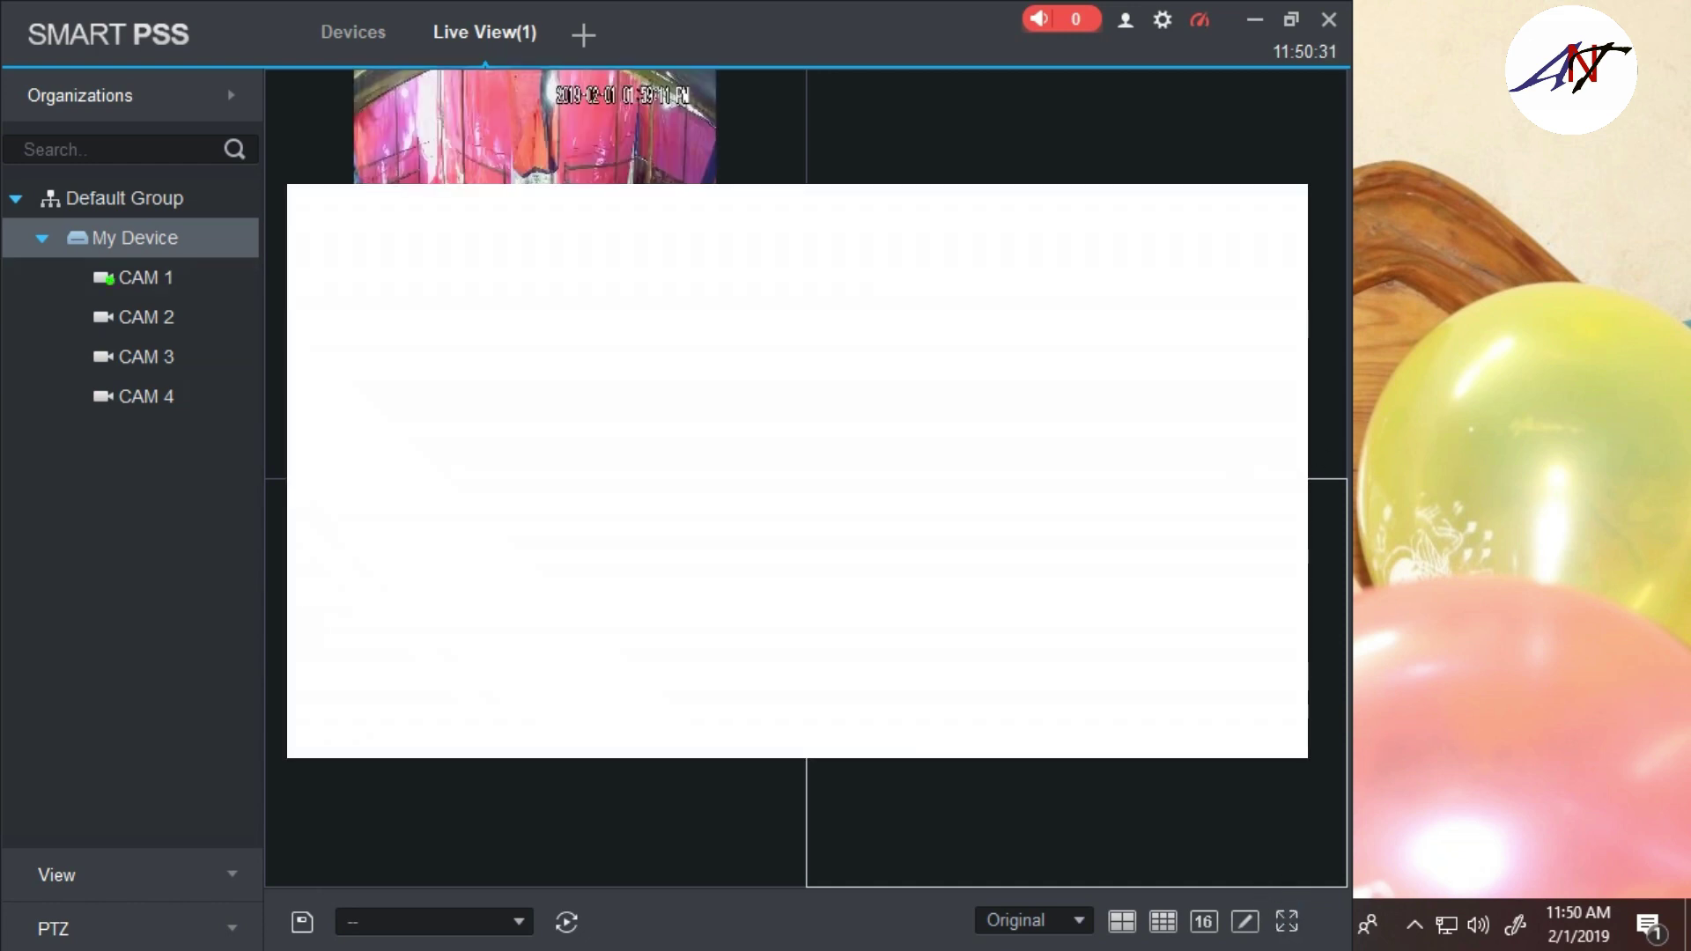
{"action": "left_click", "coordinate": [1287, 921]}
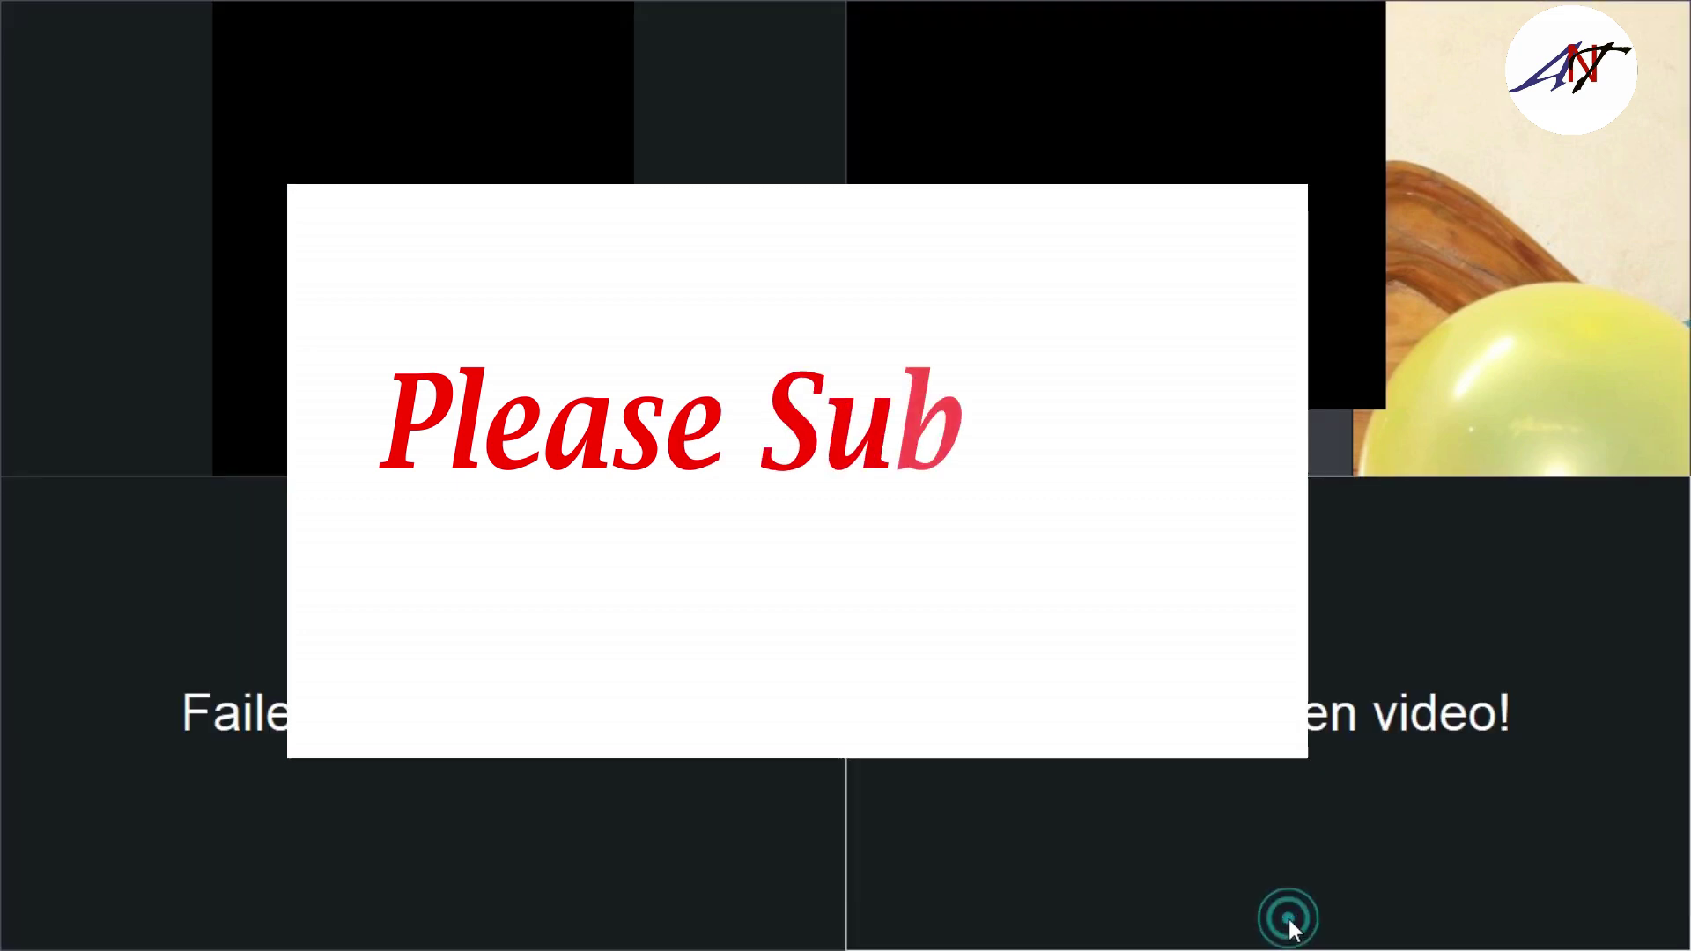
{"action": "right_click", "coordinate": [915, 440]}
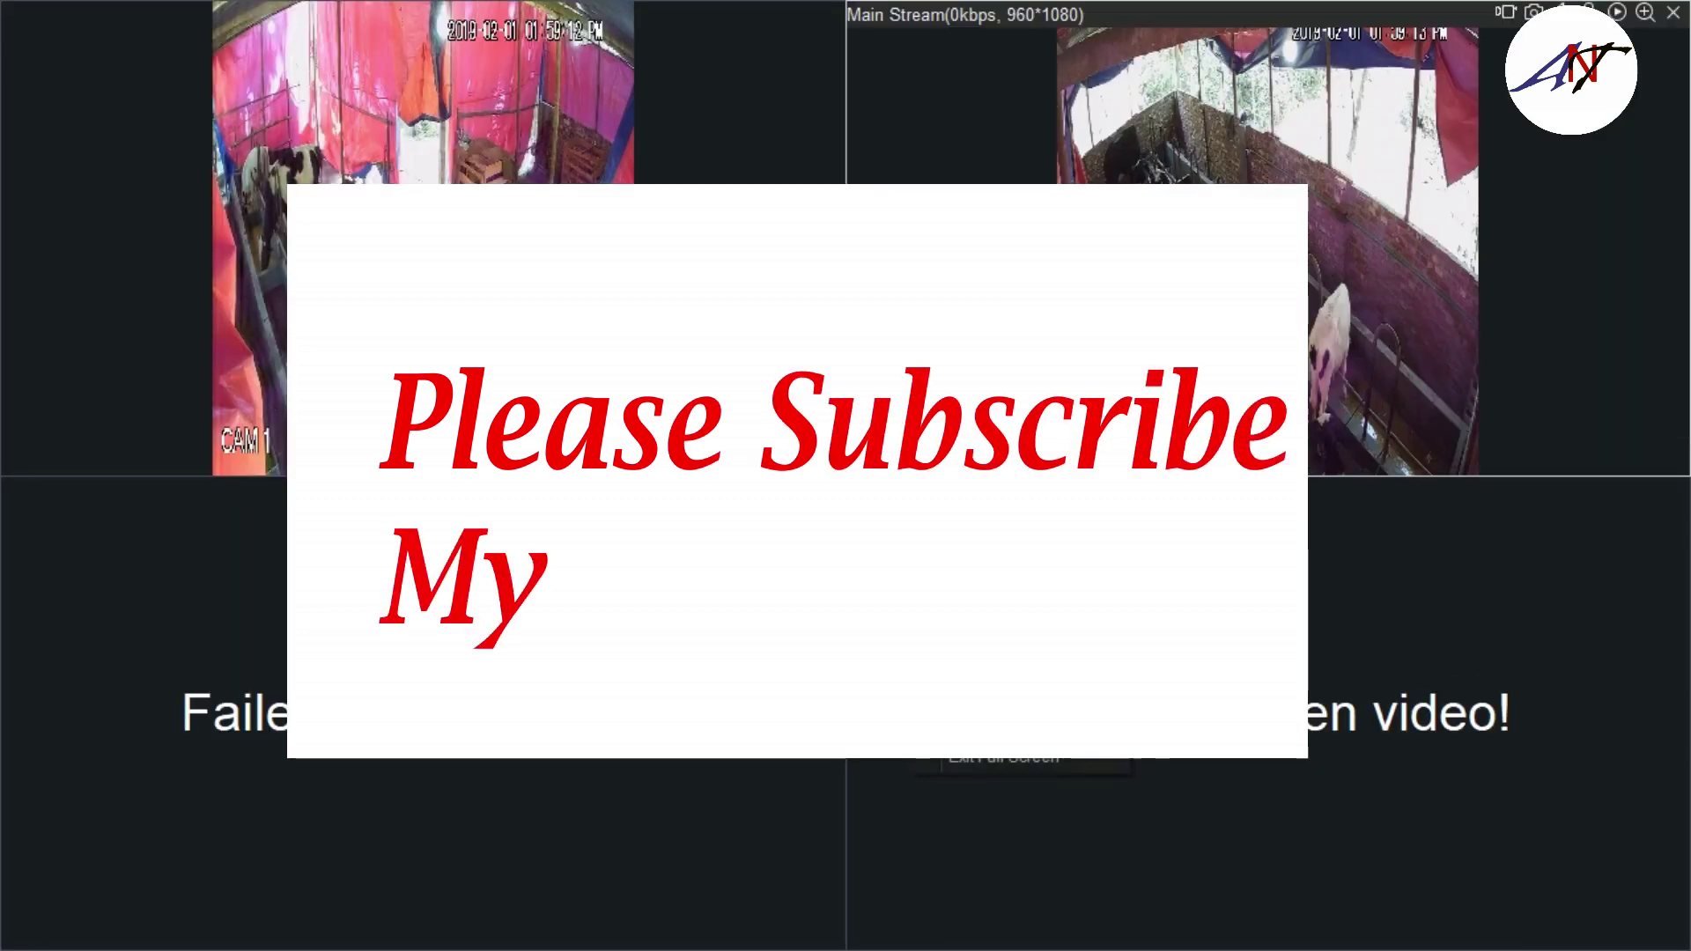
{"action": "left_click", "coordinate": [1013, 763]}
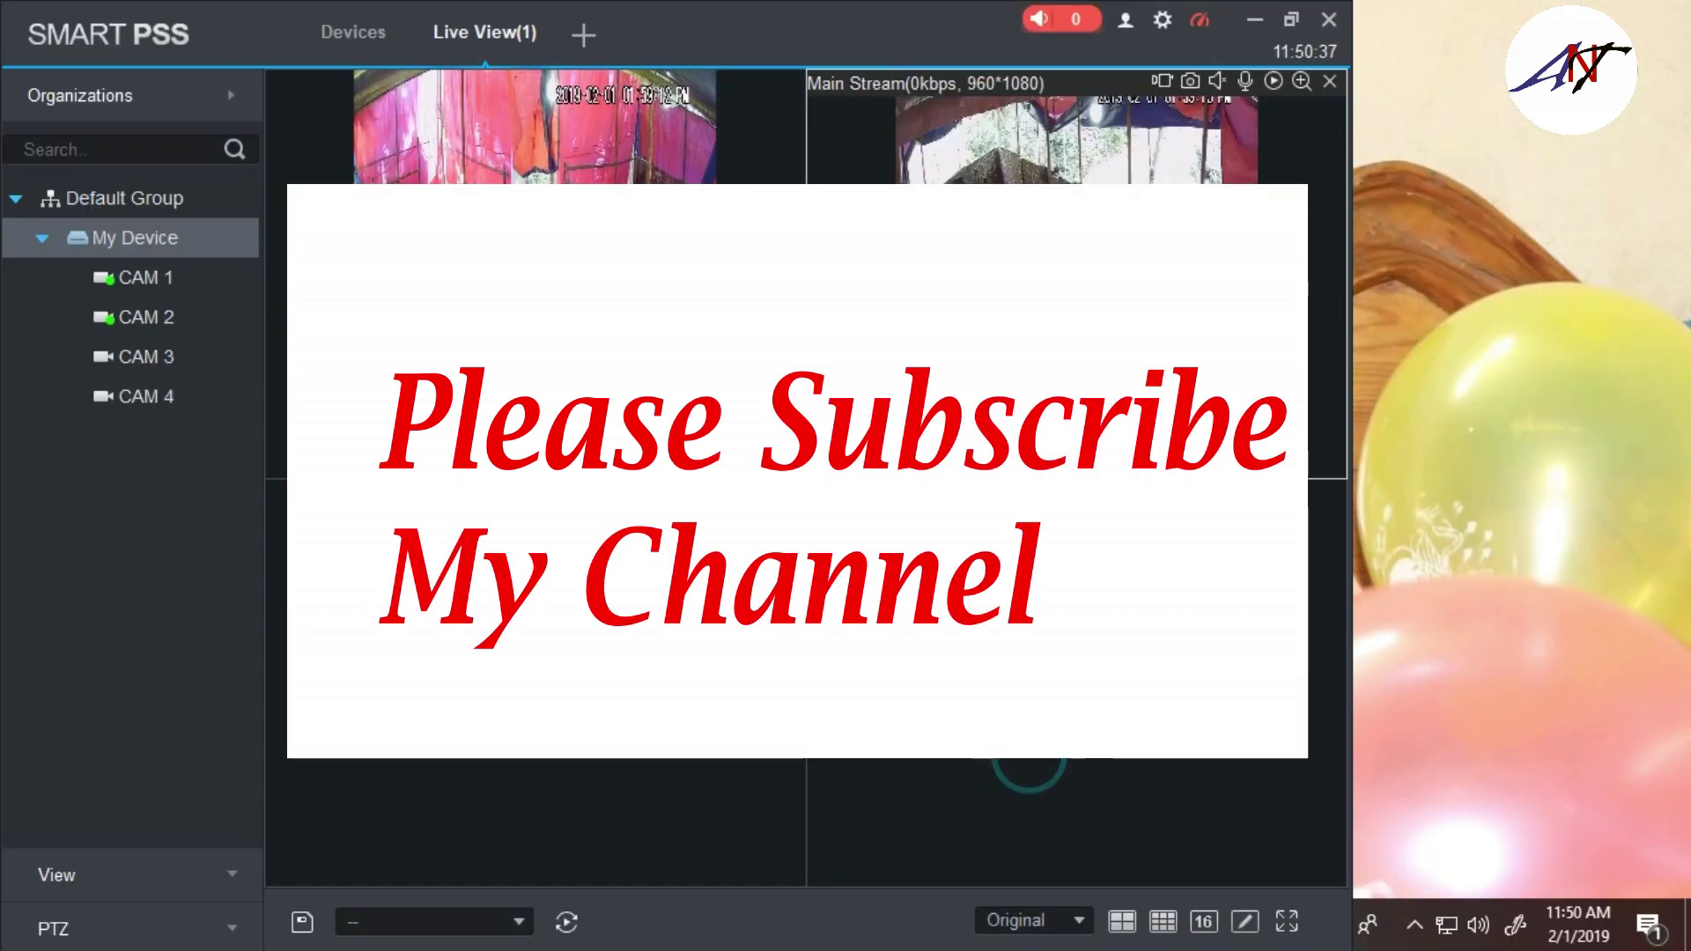
Assign CAM 4 to the bottom-right video pane
{"action": "mouse_move", "coordinate": [407, 119]}
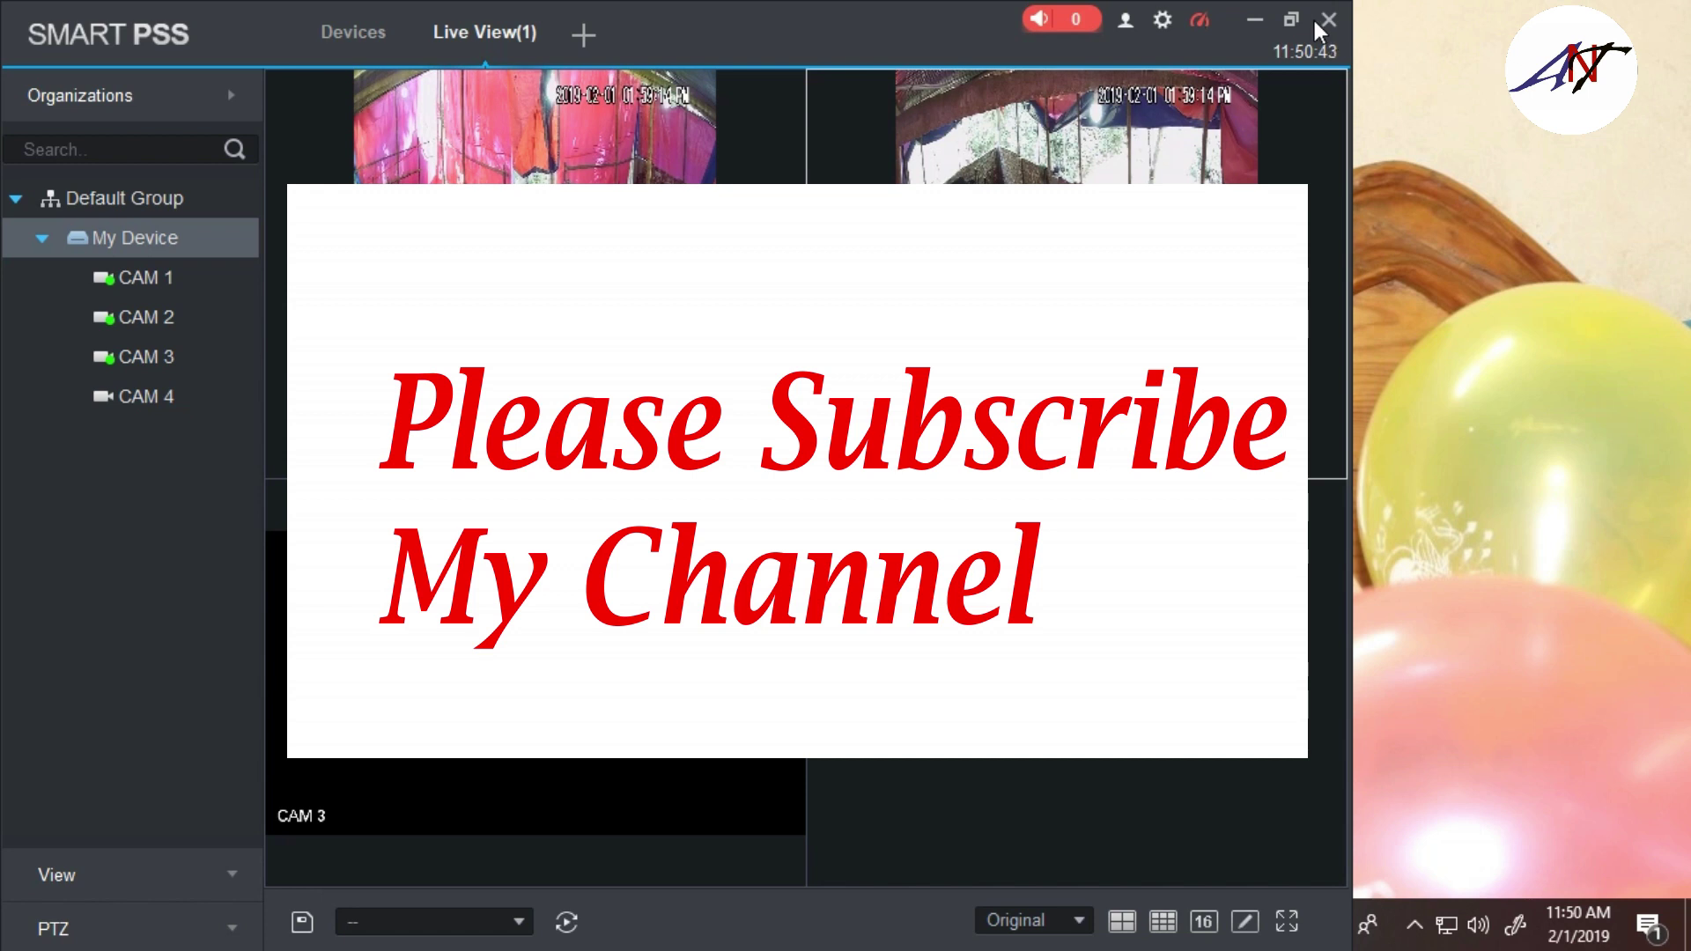
{"action": "left_click_drag", "start_coordinate": [162, 414], "coordinate": [1074, 687]}
{"action": "left_click", "coordinate": [143, 392]}
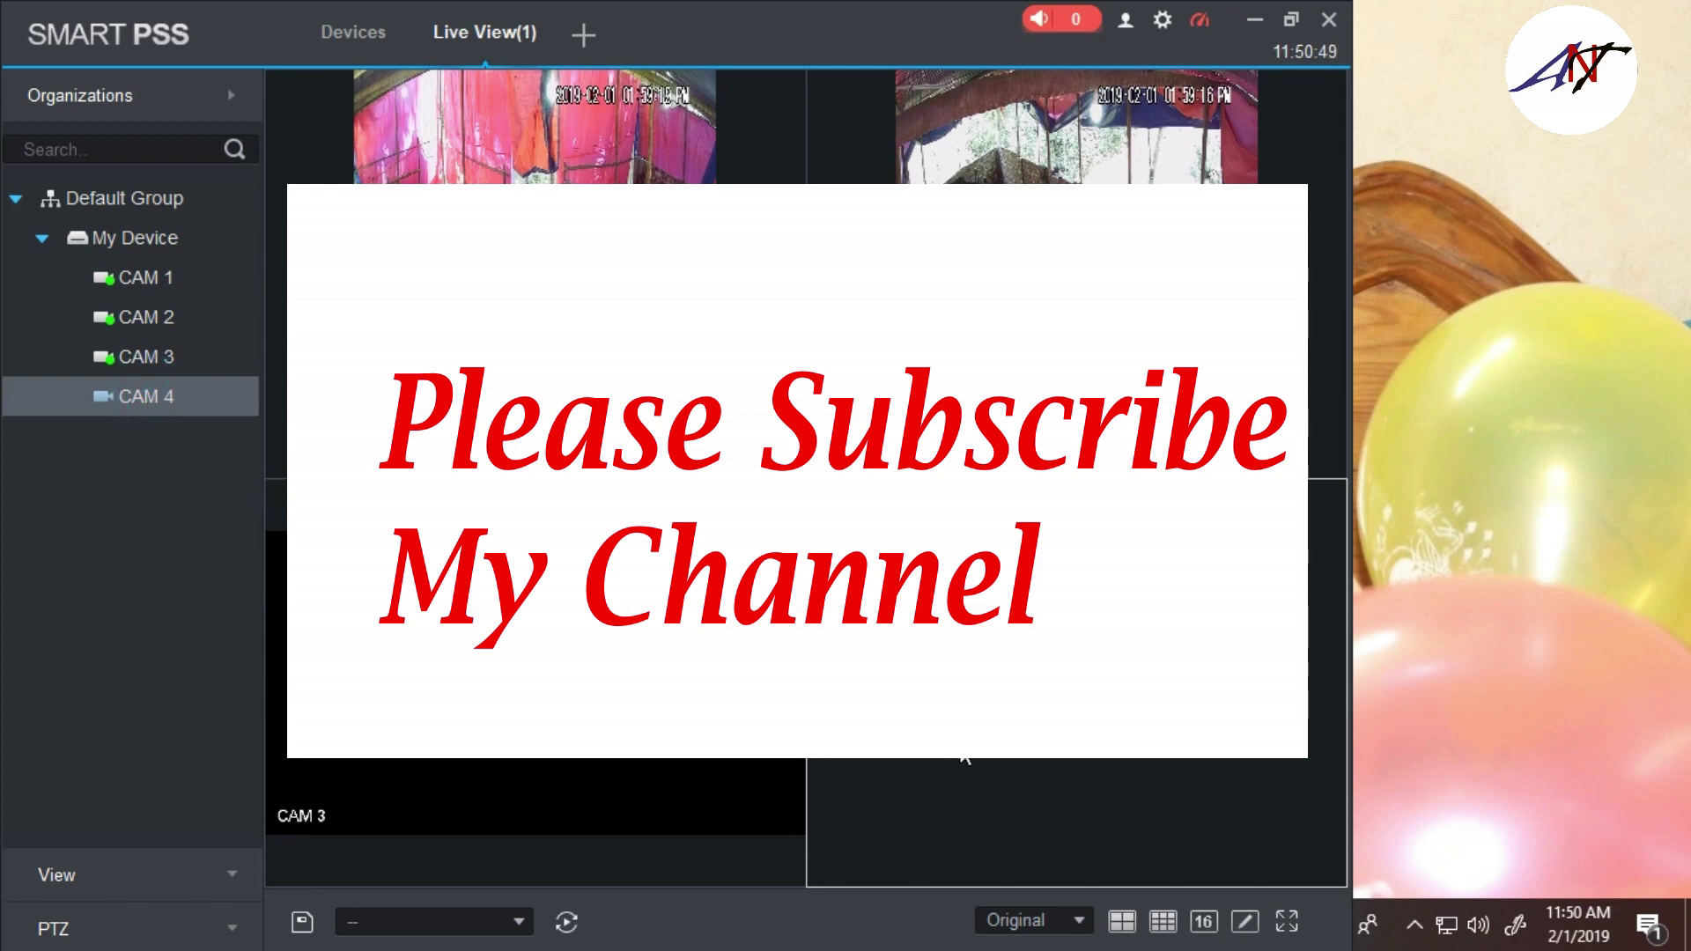